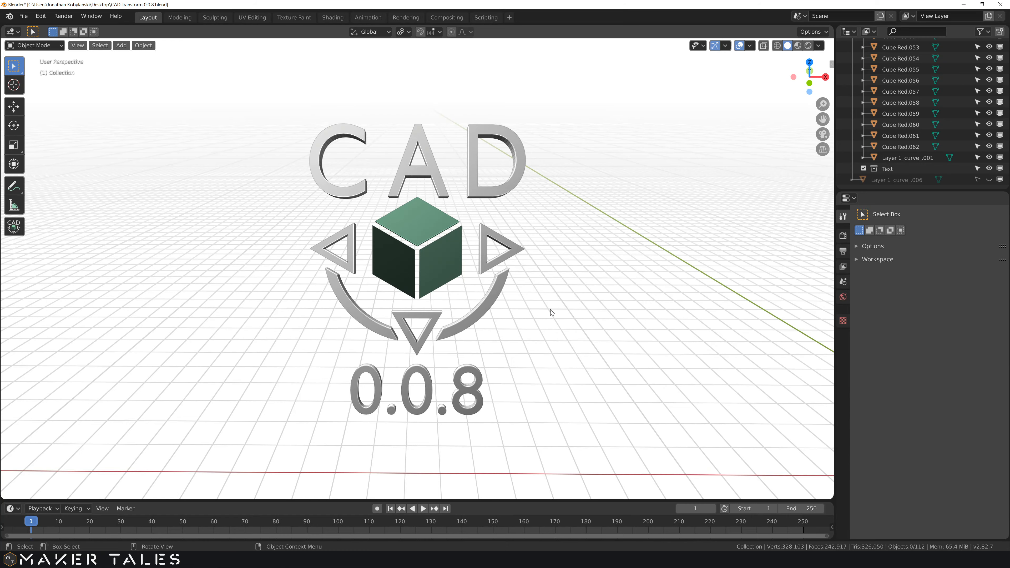
In the web browser, open the "CAD Transform for blender" product page from the Gumroad storefront.
mouse_move(551, 314)
middle_mouse_down()
mouse_move(666, 303)
mouse_move(546, 325)
mouse_move(544, 316)
middle_mouse_up()
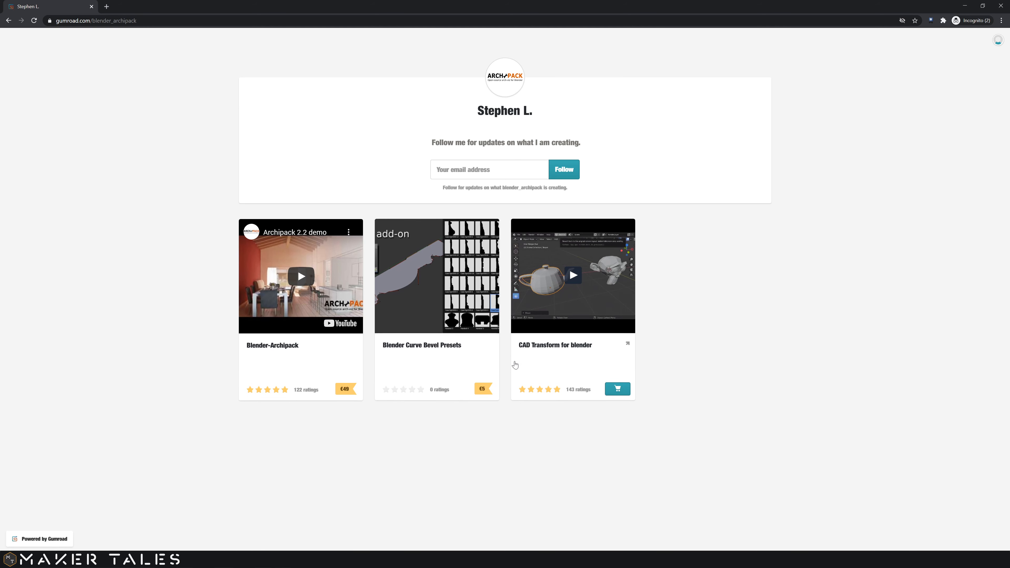
left_click(560, 348)
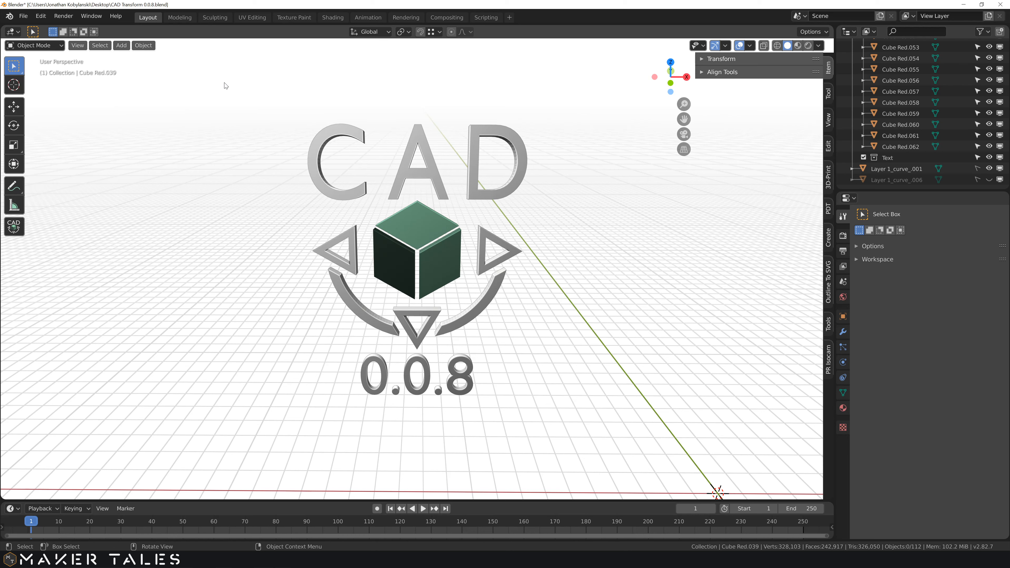
Open Blender's preferences and examine the CAD Transform add-on's interaction, operator, theme and keymap settings.
left_click(40, 16)
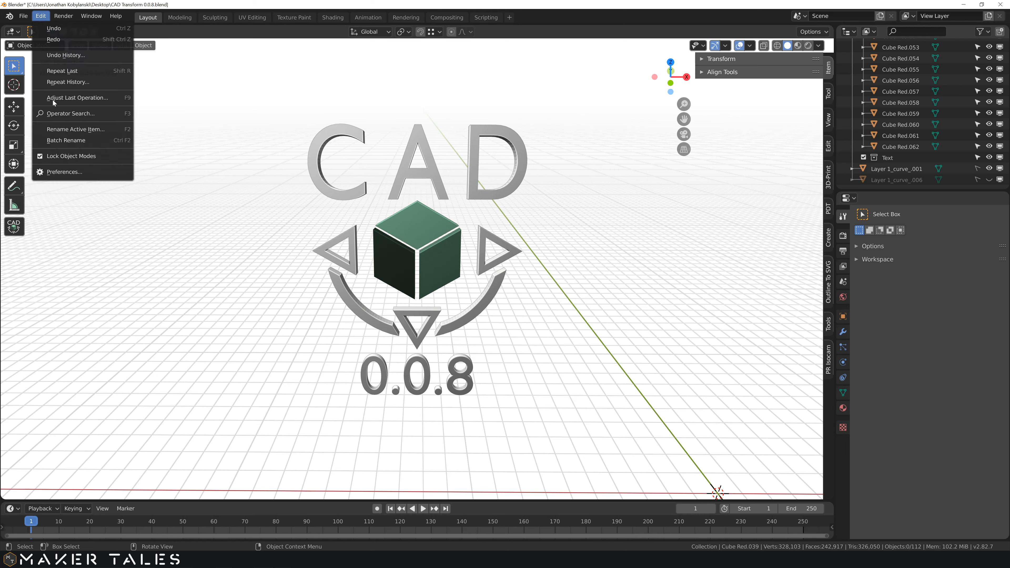
left_click(56, 171)
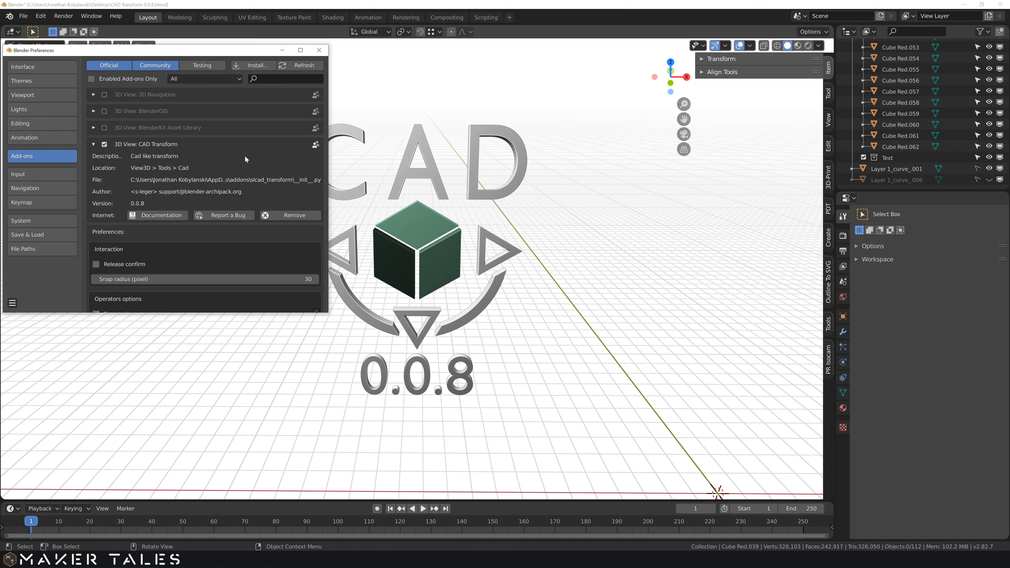
scroll(245, 156, "down", 5)
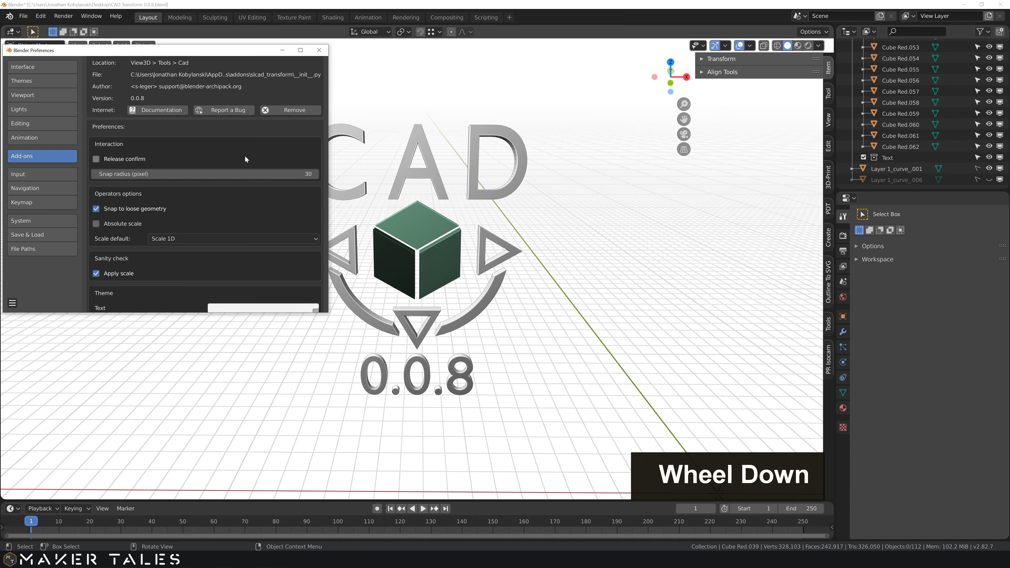
scroll(244, 157, "down", 2)
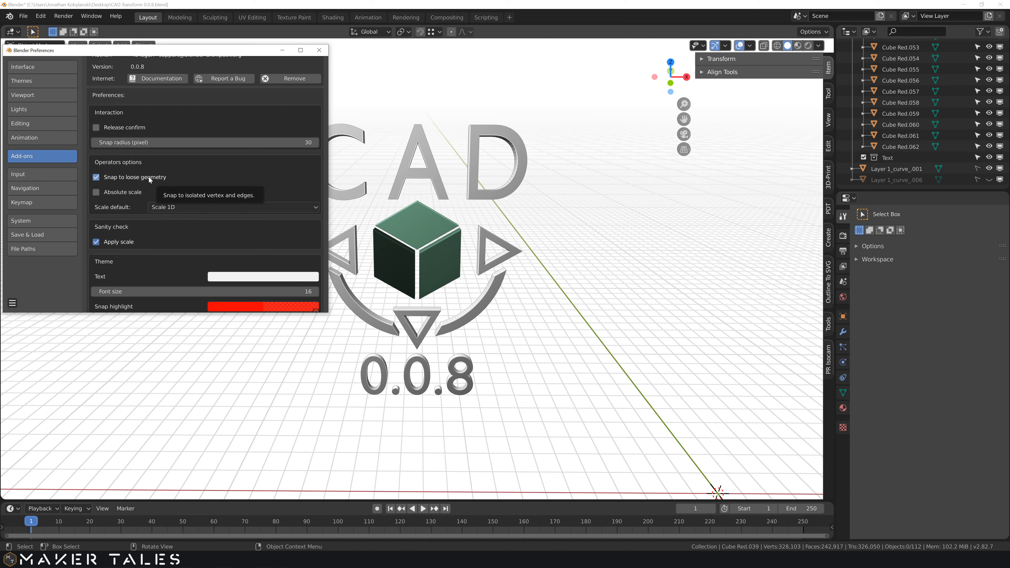
scroll(234, 173, "down", 2)
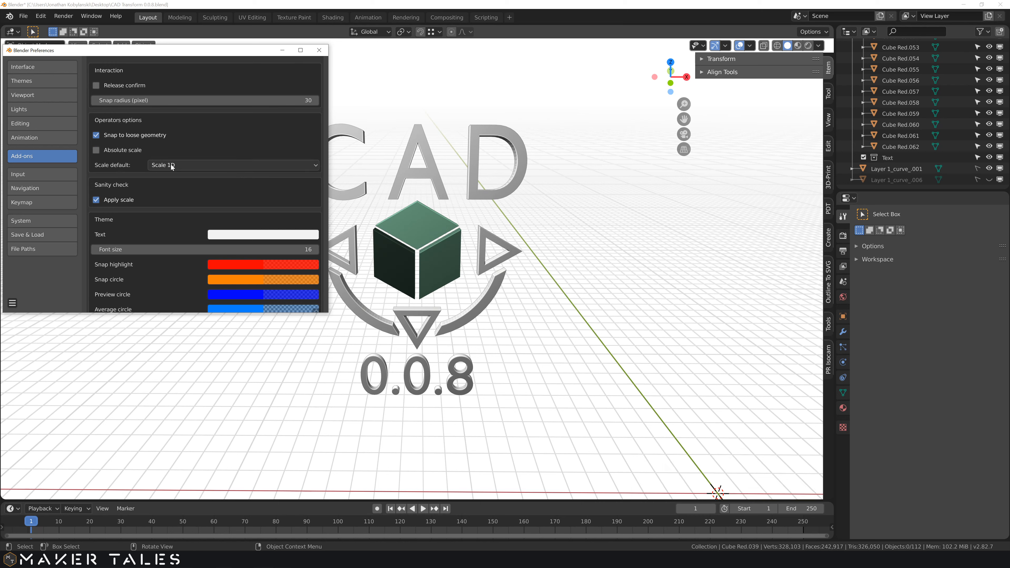
scroll(178, 161, "down", 6)
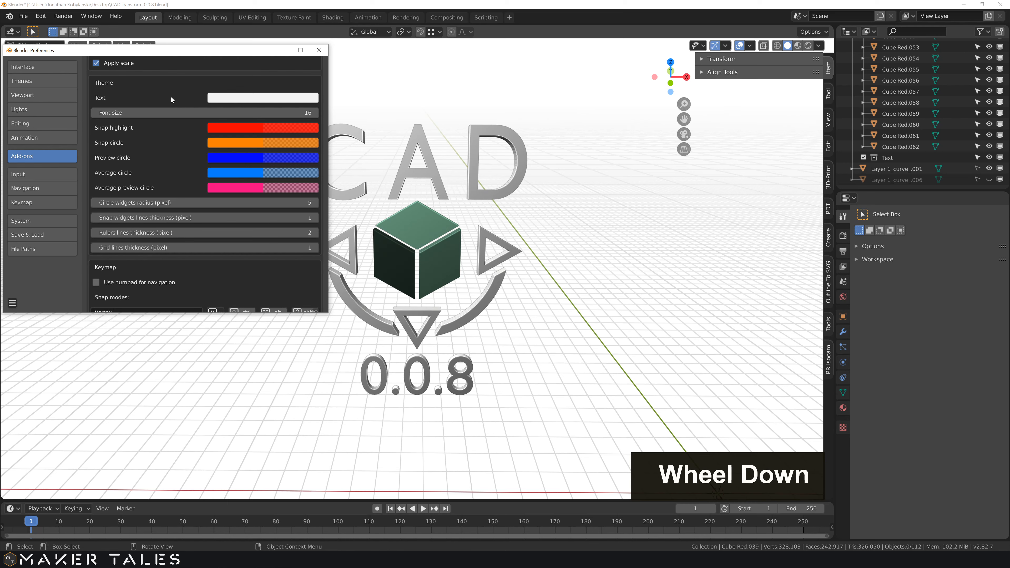
scroll(166, 159, "down", 4)
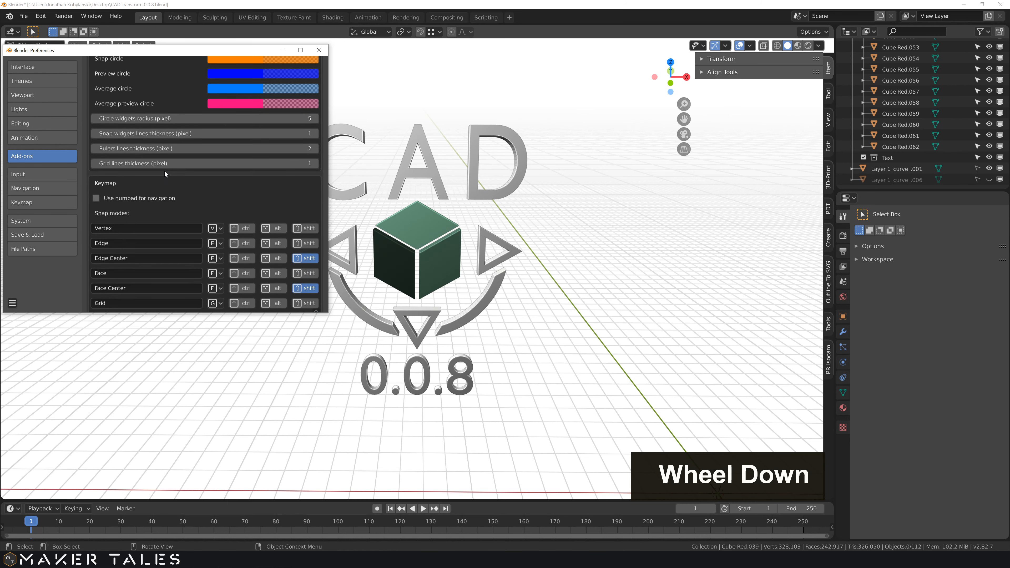
scroll(184, 199, "down", 10)
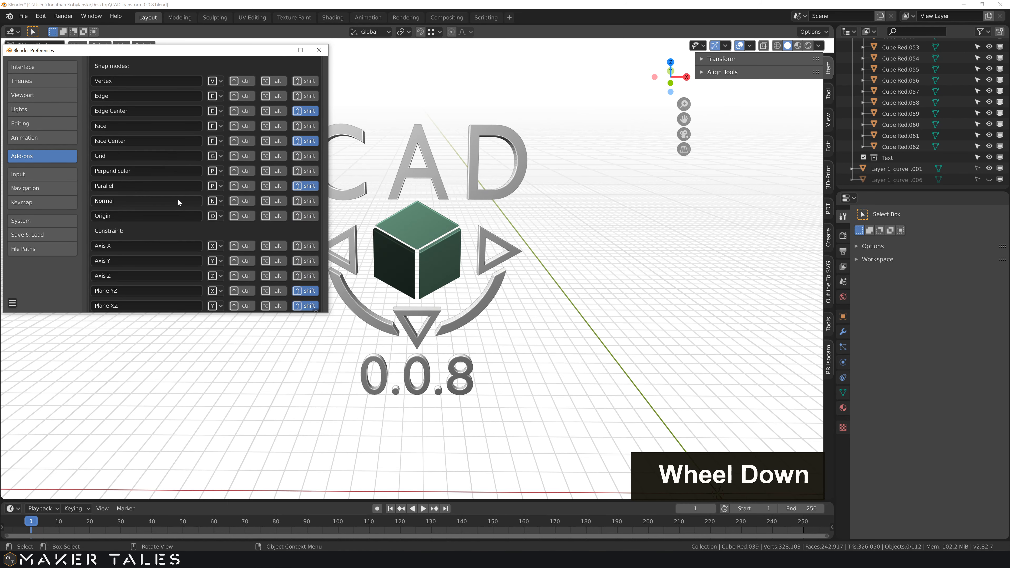
scroll(175, 199, "down", 5)
scroll(175, 199, "up", 7)
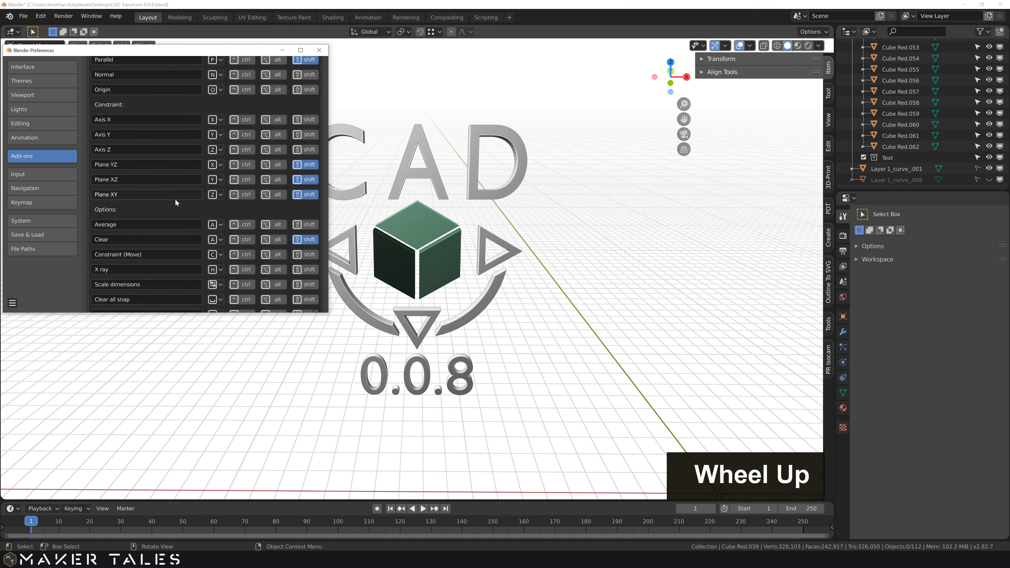
scroll(175, 199, "up", 6)
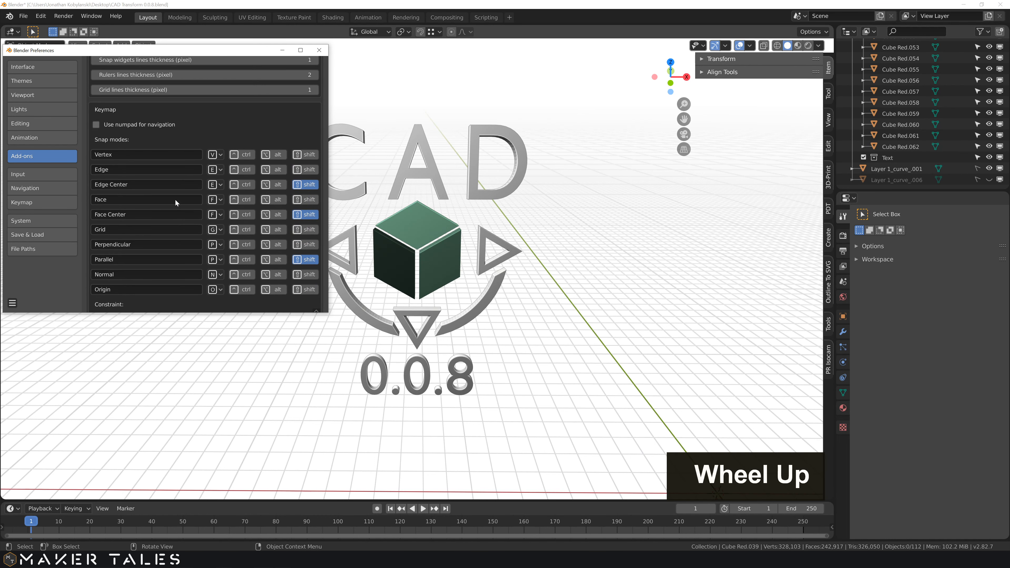
scroll(176, 199, "up", 5)
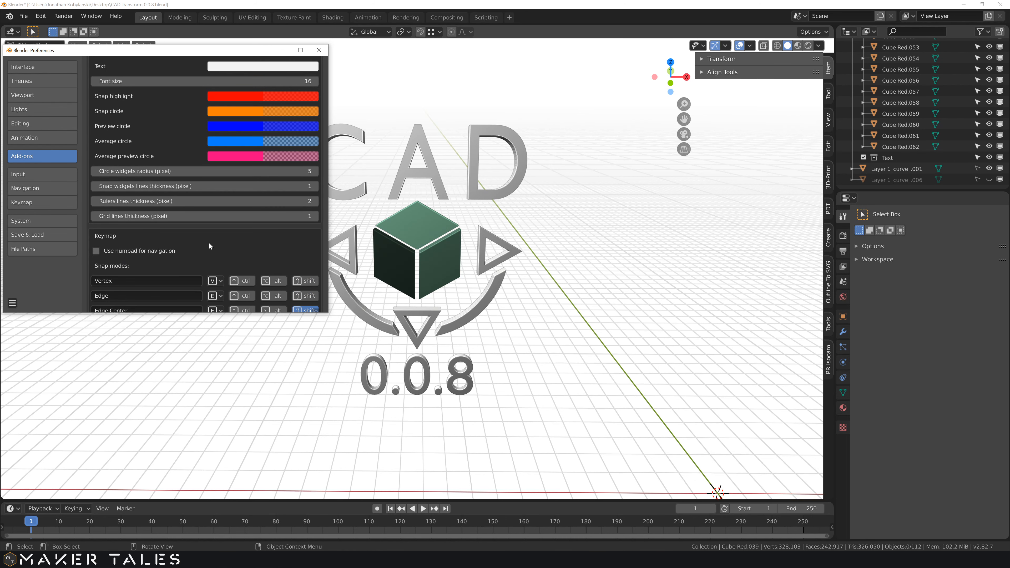
scroll(213, 242, "up", 3)
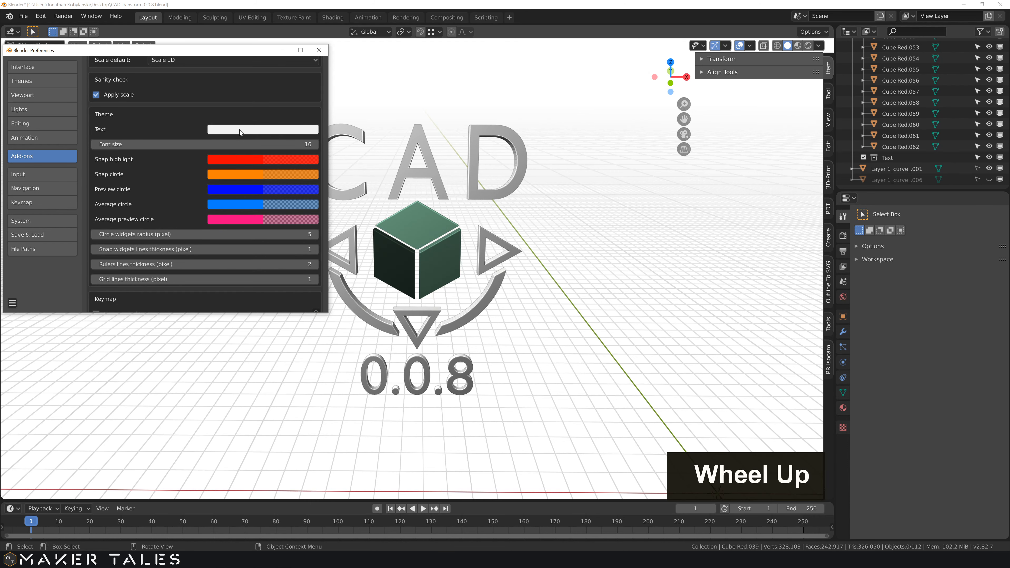
Set the CAD Transform theme's text colour to magenta (hue 0.853, saturation 1.000) and its font size to 100.
left_click(243, 129)
left_click_drag(261, 177, 309, 212)
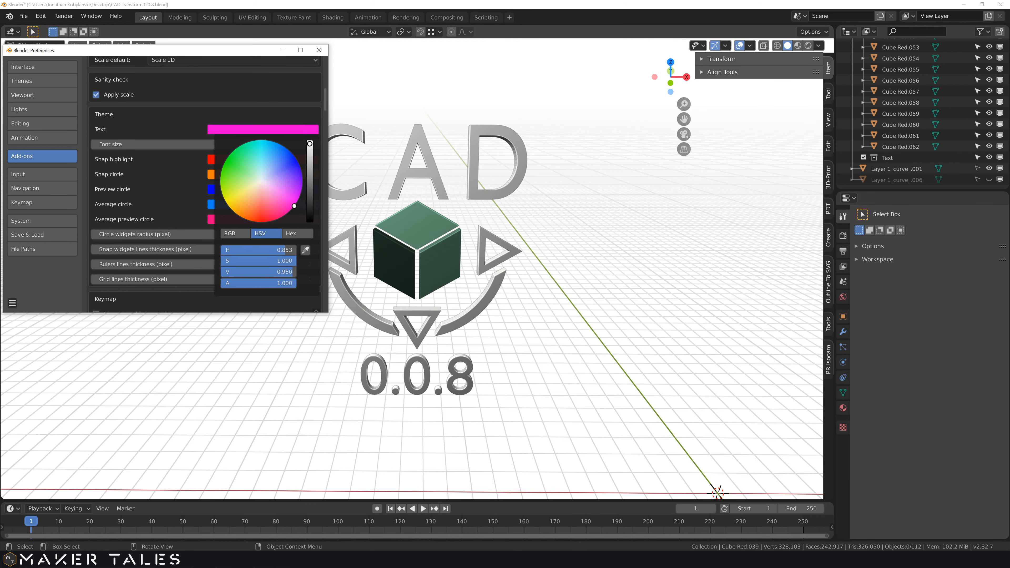
left_click(204, 146)
type("100")
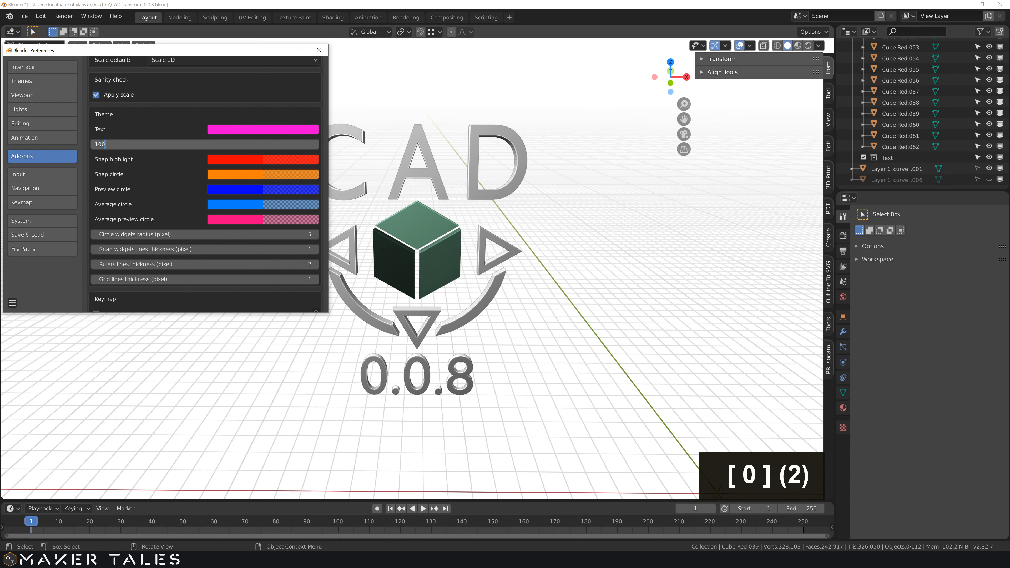
Set the CAD Transform circle widgets radius to 15 pixels and the snap widgets line thickness to 5 pixels.
left_click(191, 236)
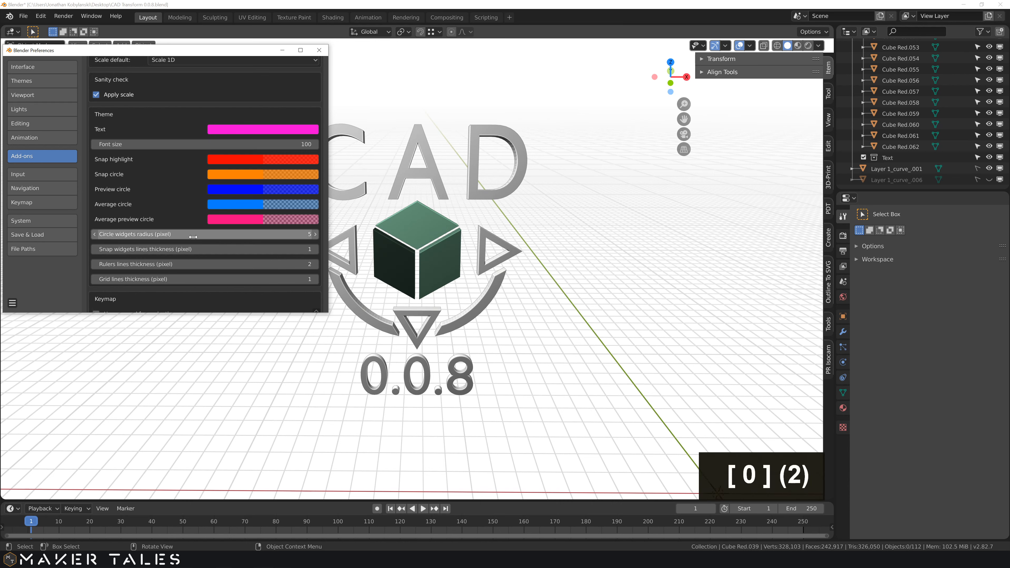
left_click(191, 235)
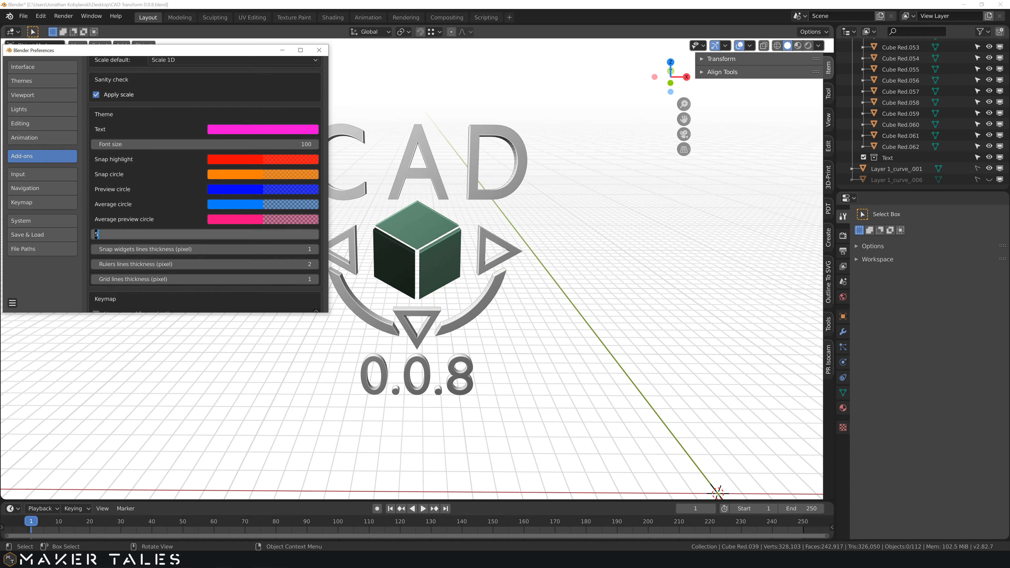
type("15")
left_click(215, 250)
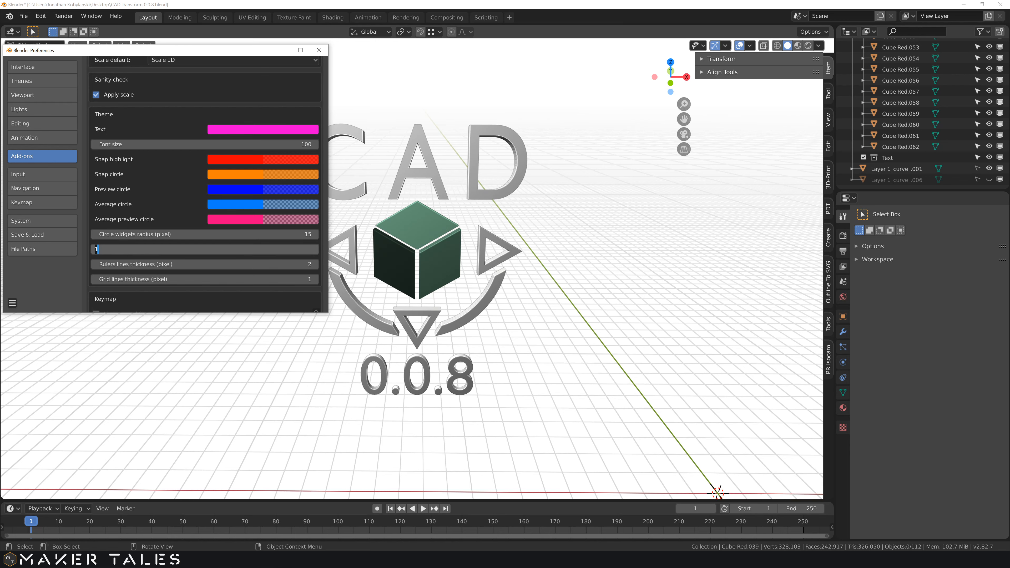
type("5")
Set the CAD Transform rulers line thickness to 6 pixels and the grid lines thickness to 3 pixels.
left_click(207, 264)
left_click(207, 263)
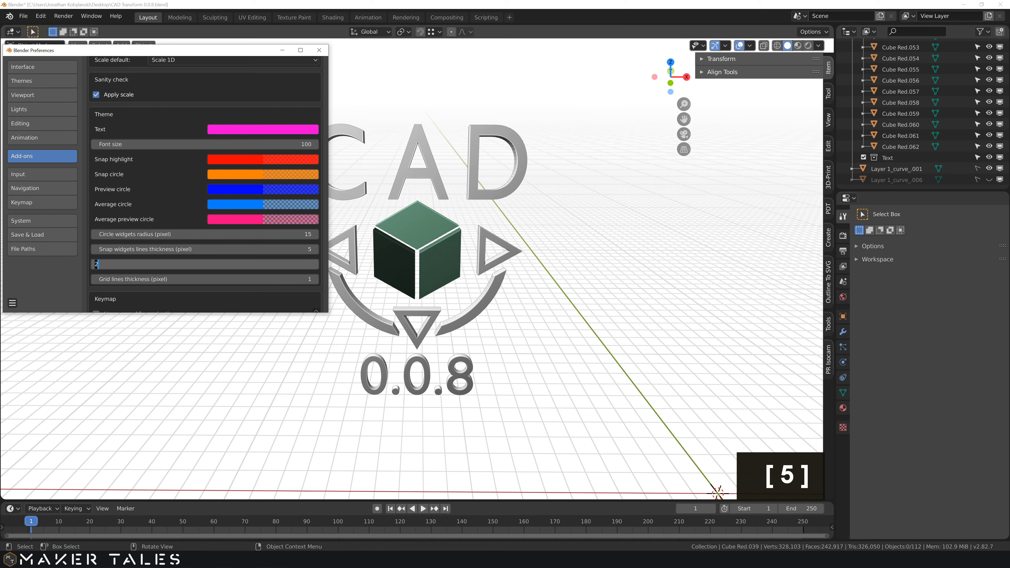
type("6")
key("Tab")
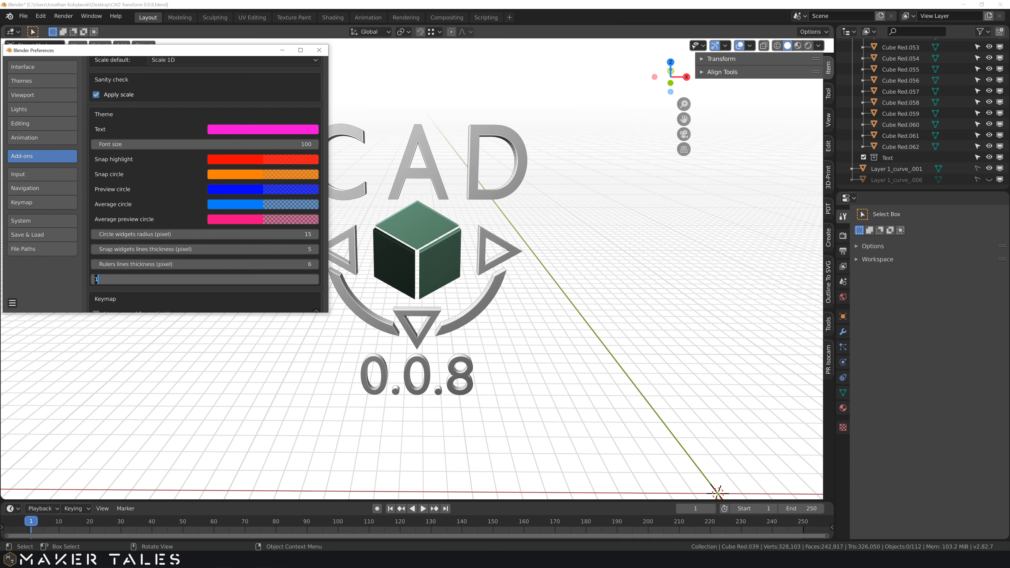
type("3")
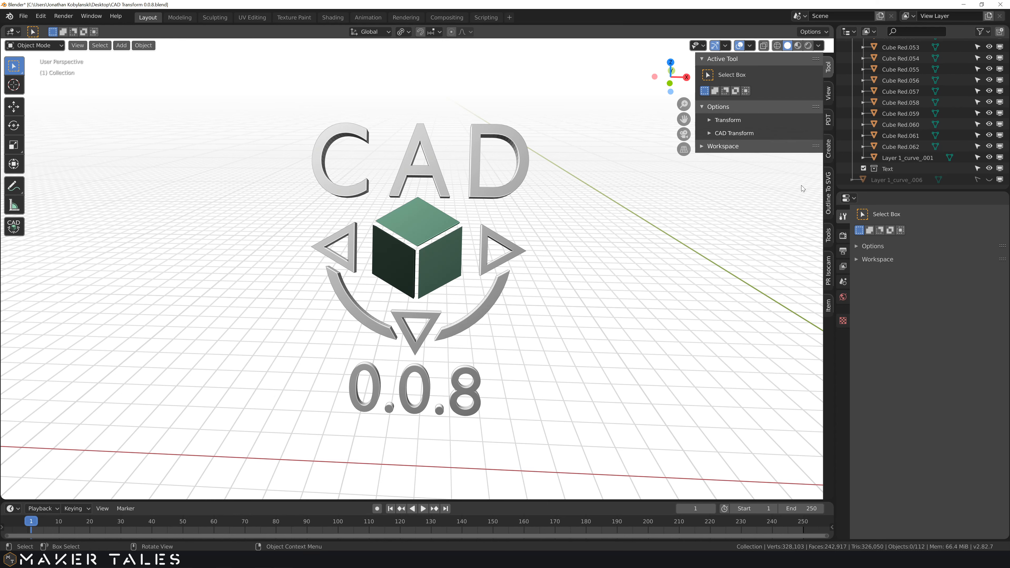
Check the CAD Transform options in the tool settings and activate the CAD Transform 0.0.8 tool.
left_click(709, 133)
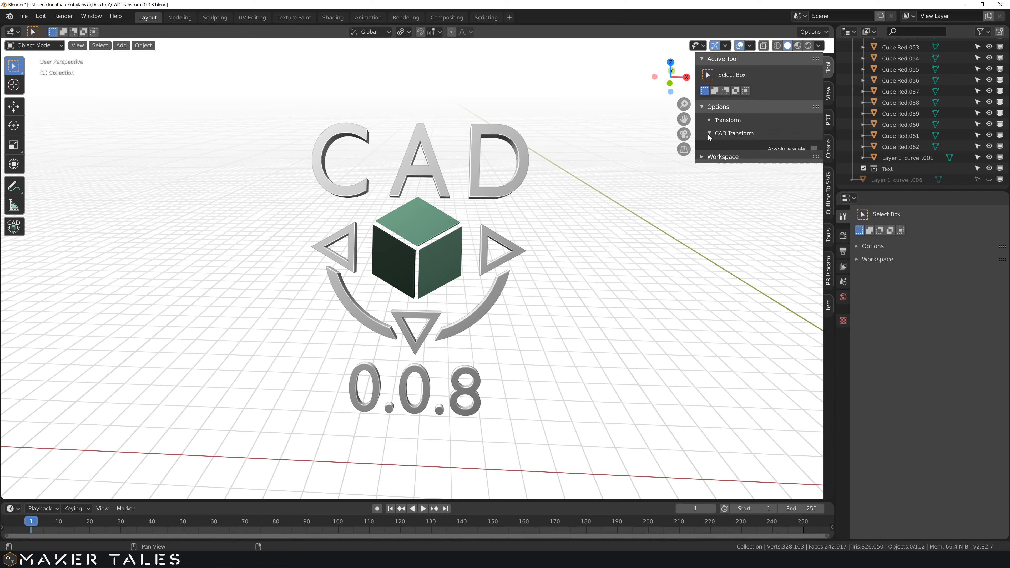
left_click(712, 132)
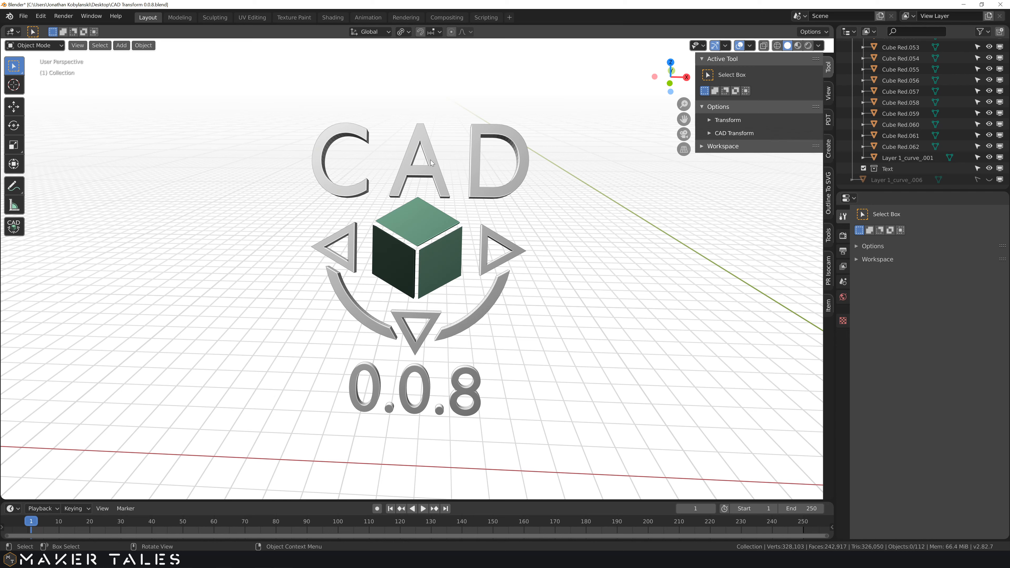
left_click(15, 229)
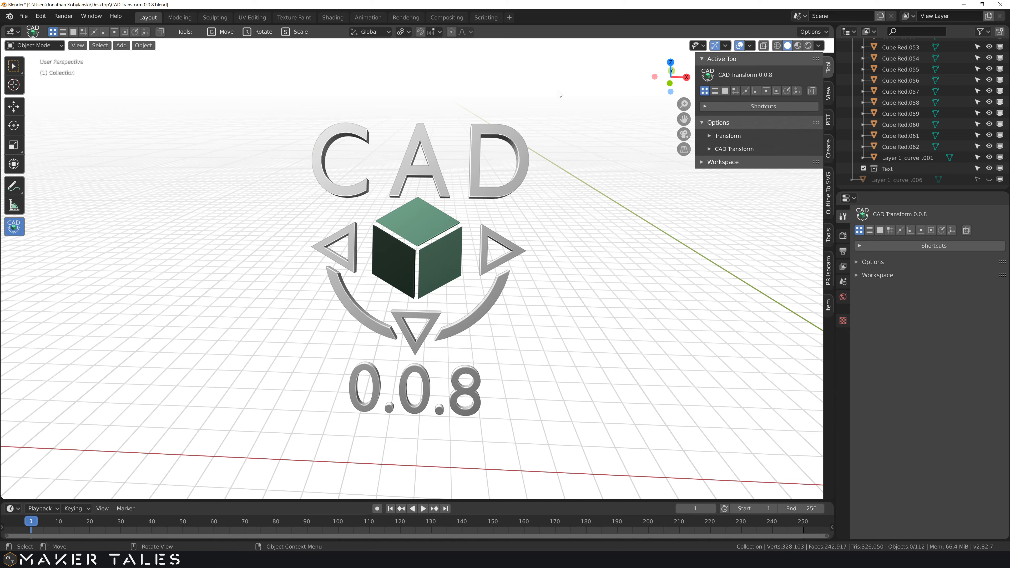
Examine the CAD Transform tool's shortcut list for tools, snap modes, constraints and options, and collapse it again.
left_click(707, 107)
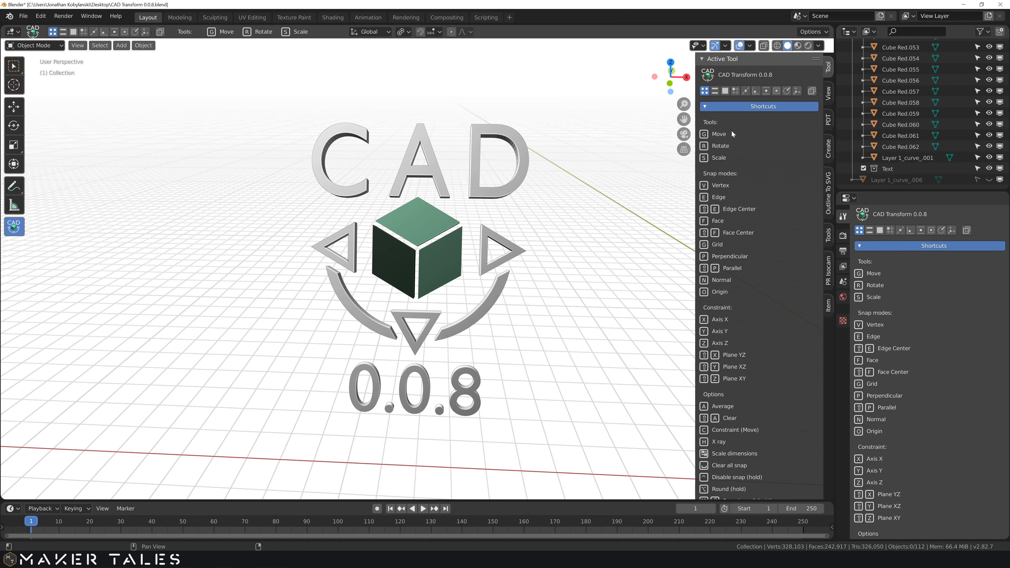
scroll(733, 133, "down", 4)
scroll(755, 200, "up", 4)
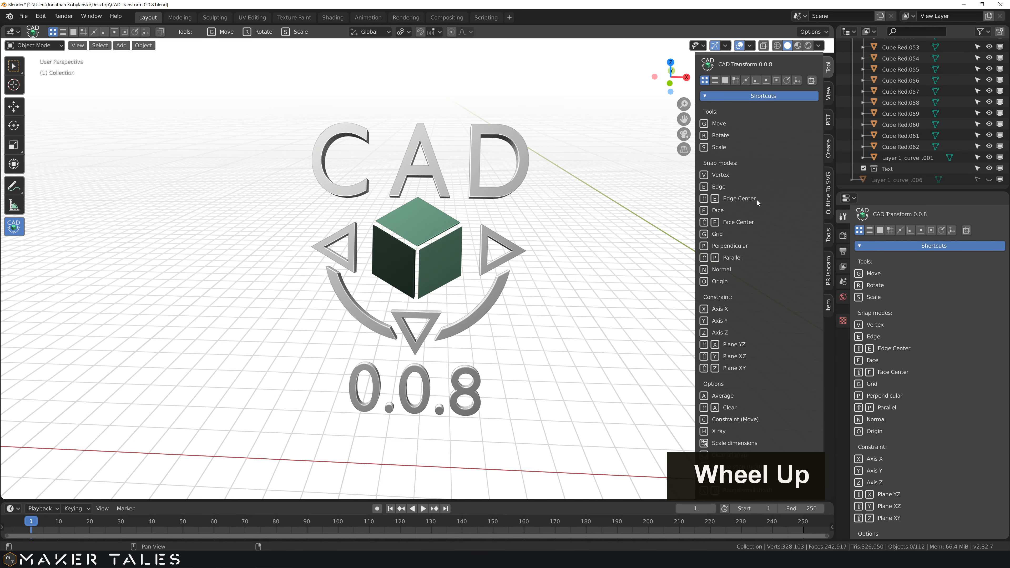
scroll(755, 200, "down", 1)
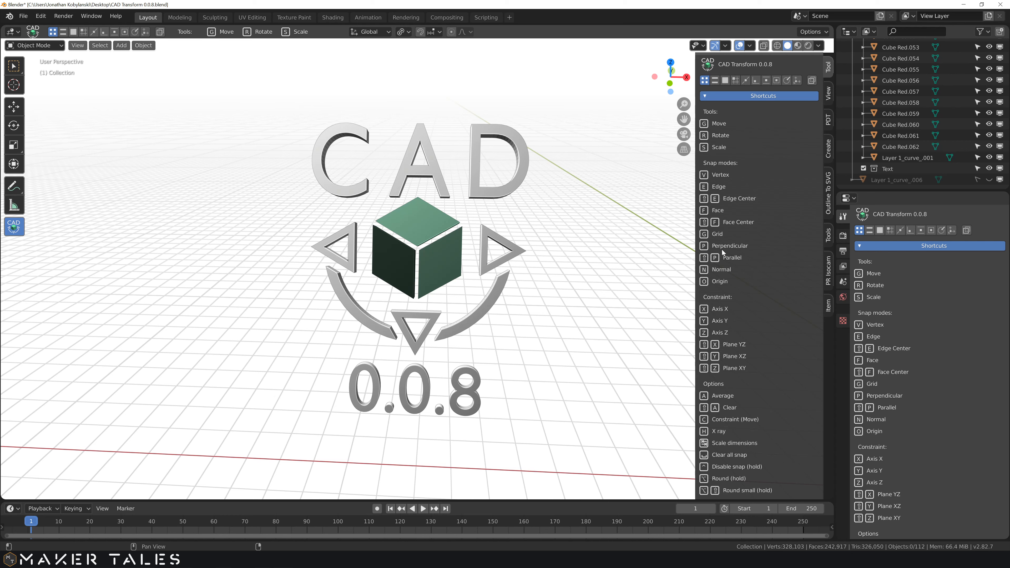
scroll(758, 245, "down", 5)
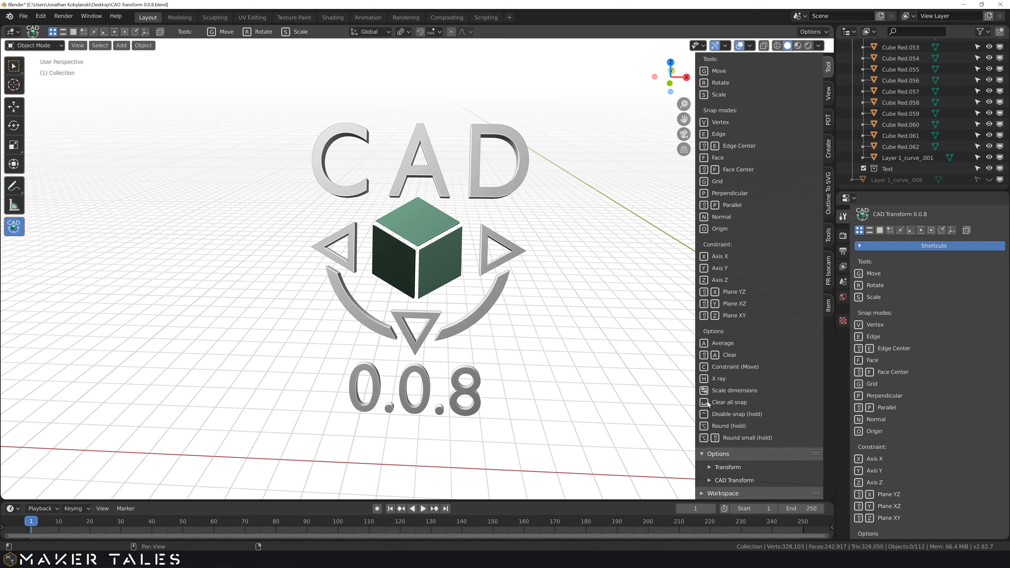
scroll(746, 402, "up", 4)
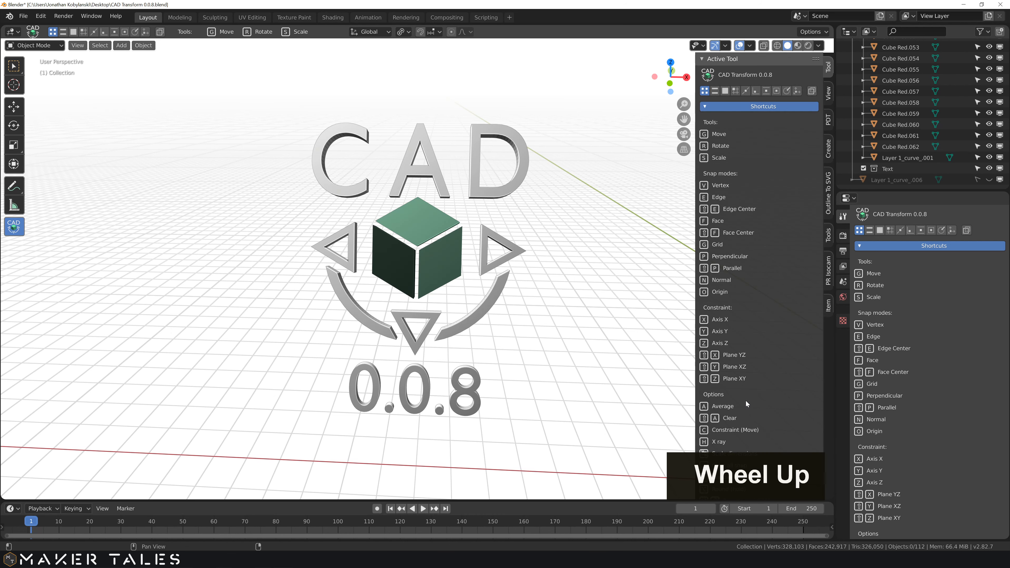
left_click(718, 107)
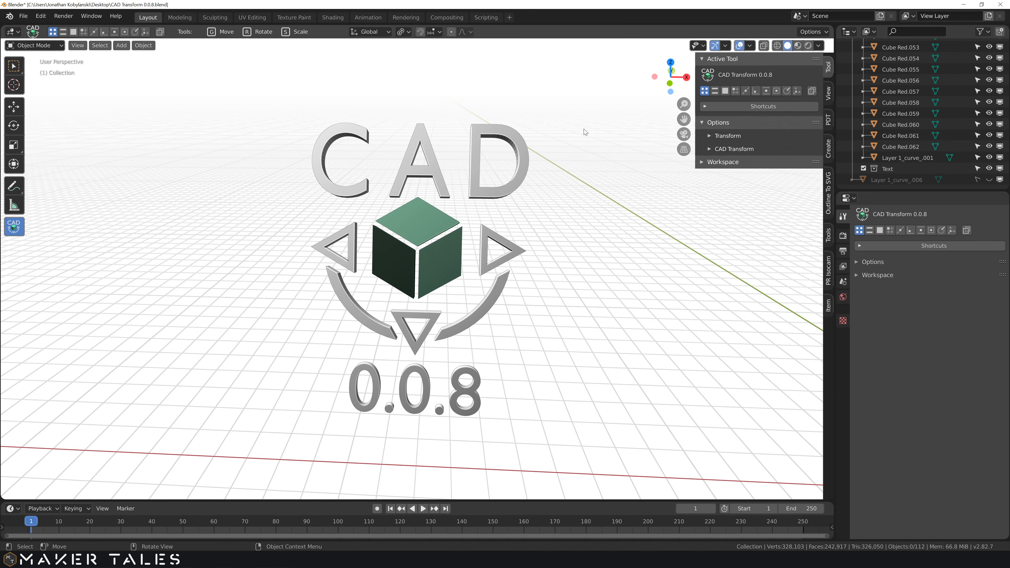
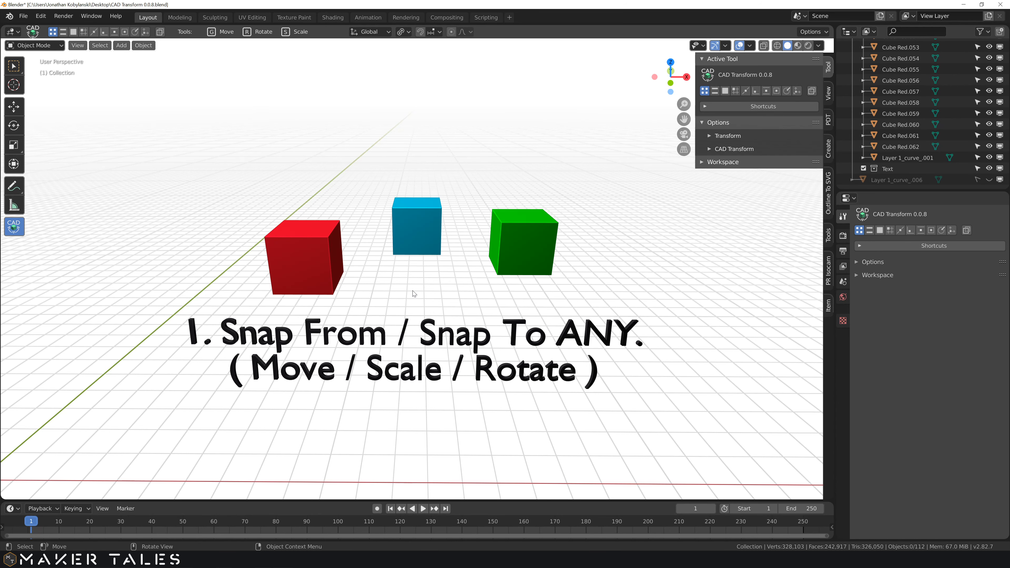
Move the red cube by its lower front corner onto the centre of the blue cube's top face, using Face Center snapping.
middle_click_drag(414, 282, 342, 301)
left_click(309, 258)
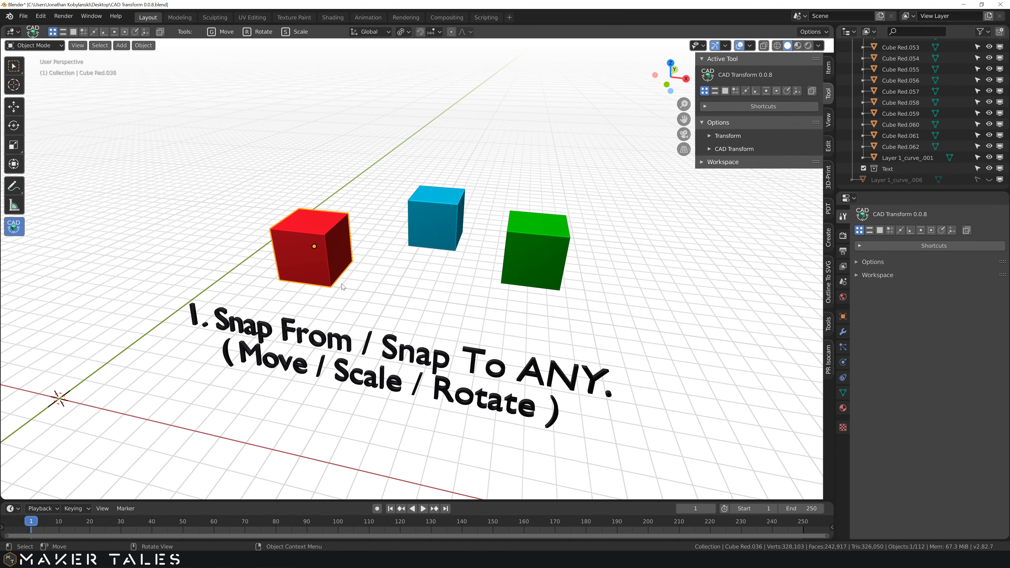
key("g")
left_click_drag(332, 287, 340, 183)
key("e")
key("e")
key("f")
key("e")
key("space")
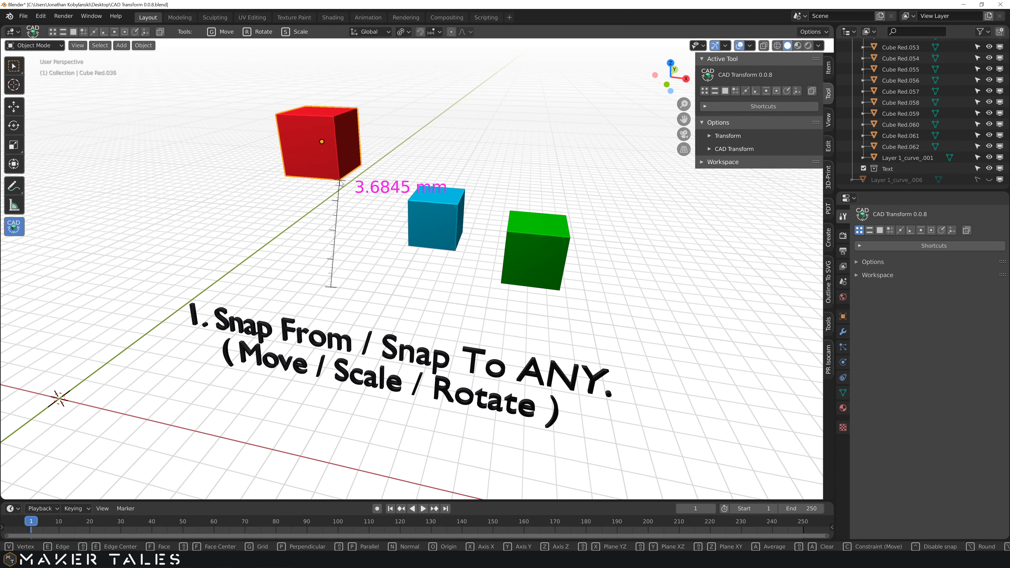
key("shift+f")
left_click(437, 195)
Scale the blue cube along X to 200% (2 mm), snapping it to the red cube's lower front corner with Vertex snapping.
left_click(437, 225)
middle_click_drag(436, 225, 417, 225)
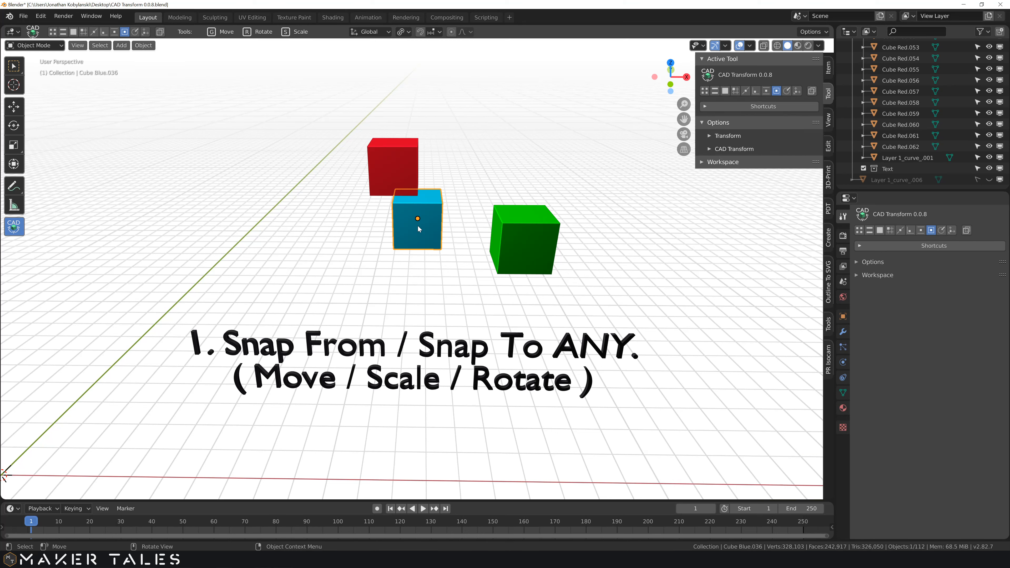
key("s")
key("x")
key("v")
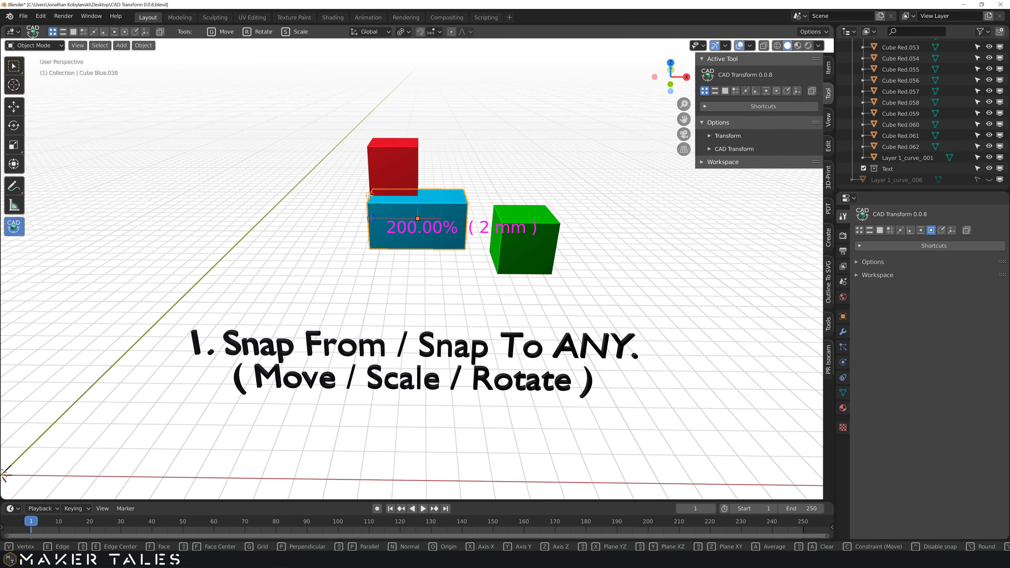
left_click(369, 196)
middle_click_drag(369, 196, 400, 227)
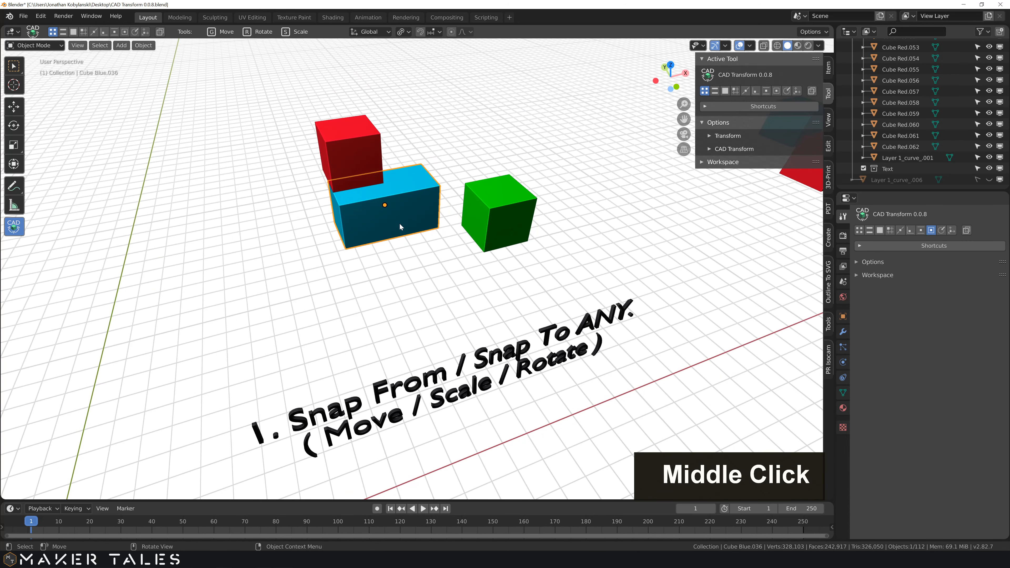
Rotate the green cube about the Z axis, snapping the angle to the blue block's lower front corner vertex.
left_click(503, 229)
key("r")
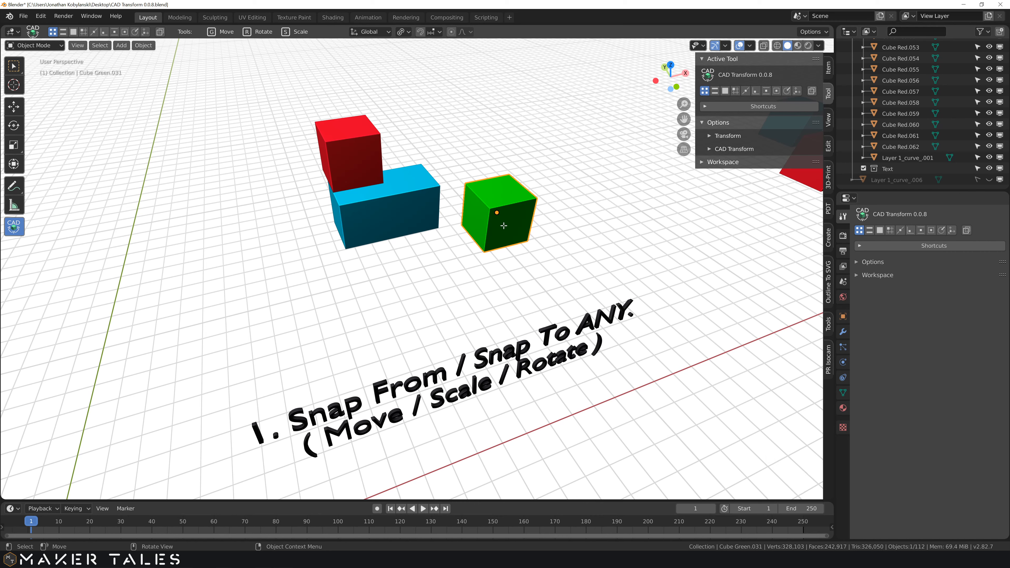
key("z")
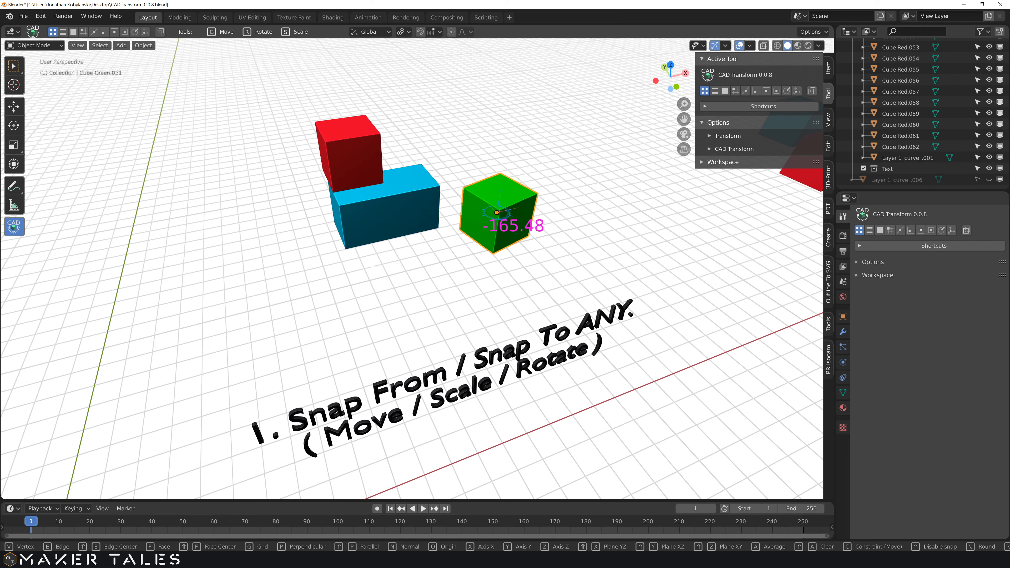
left_click(345, 249)
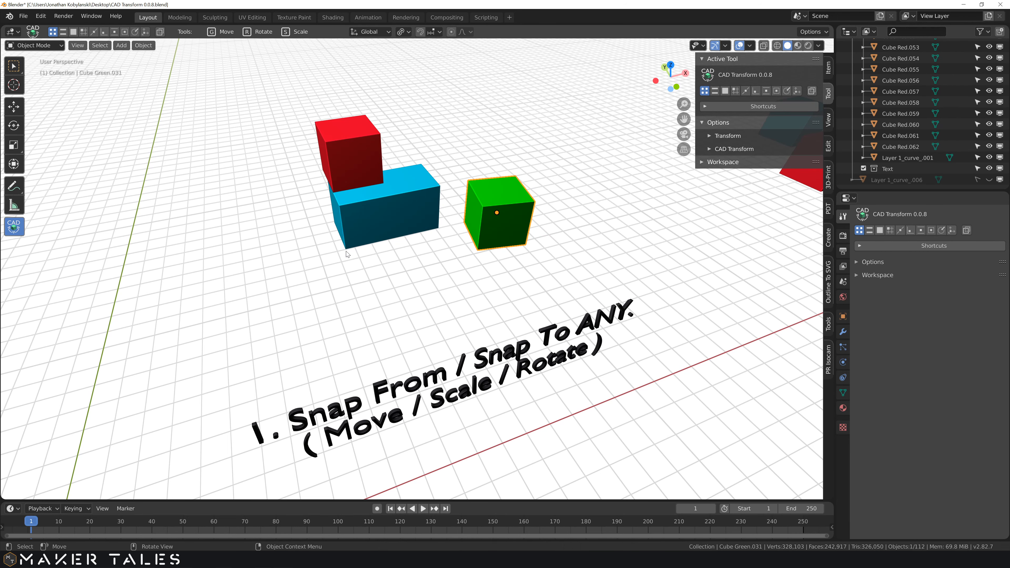
middle_click_drag(351, 274, 321, 250)
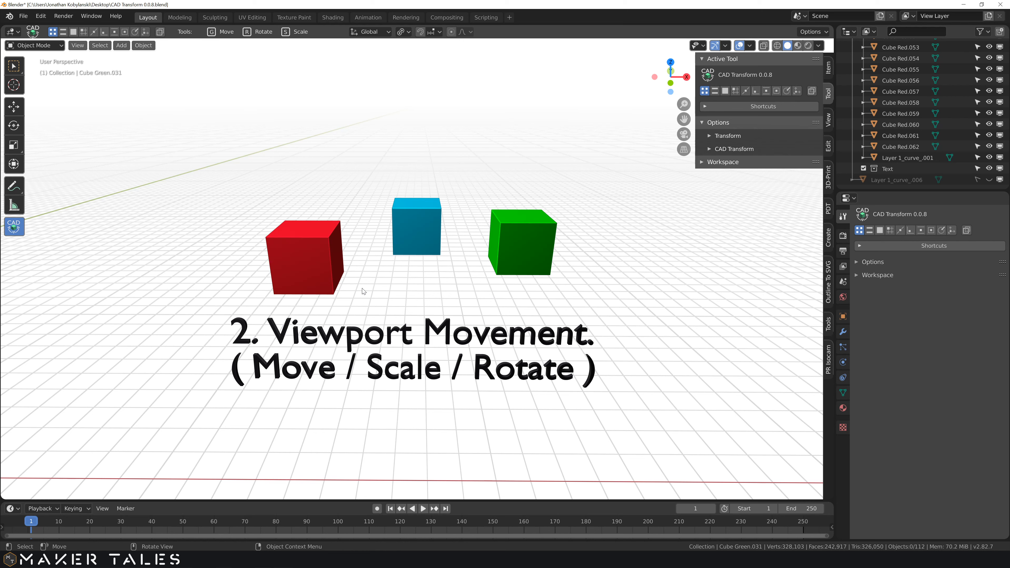
Move the Viewport Movement example's red cube by its lower front corner onto the top of the blue cube with Vertex snapping.
left_click(303, 264)
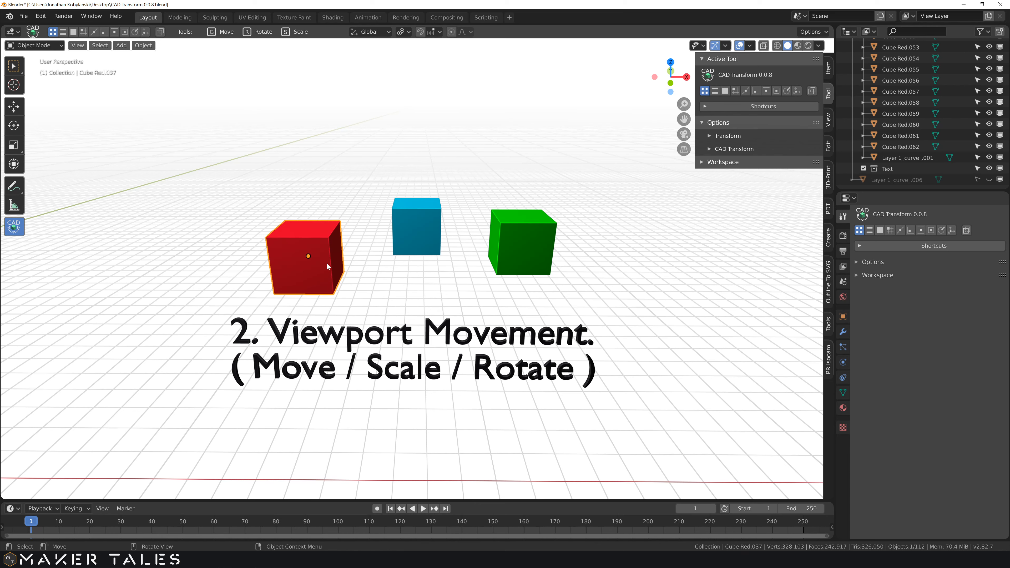
key("g")
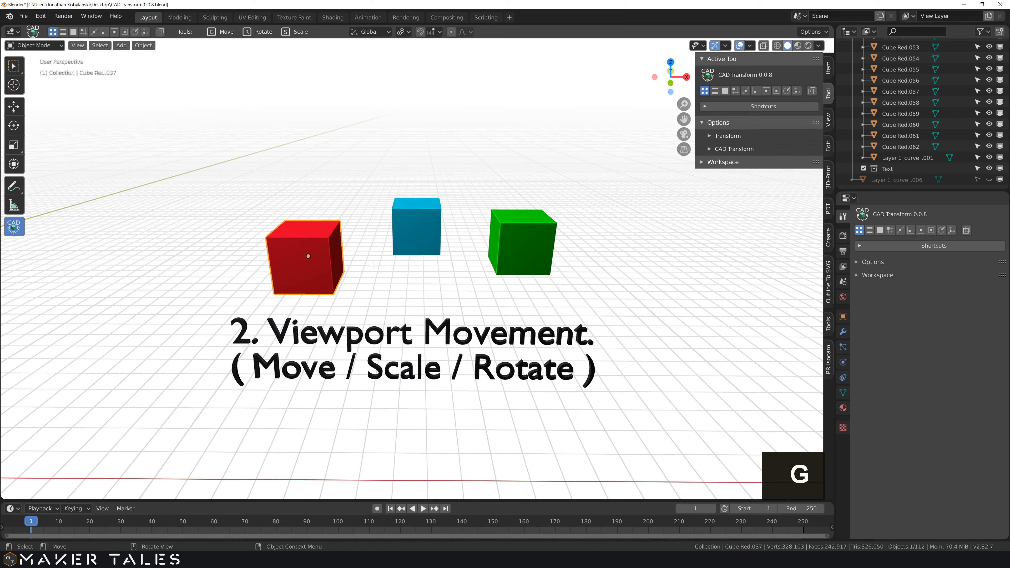
left_click(333, 295)
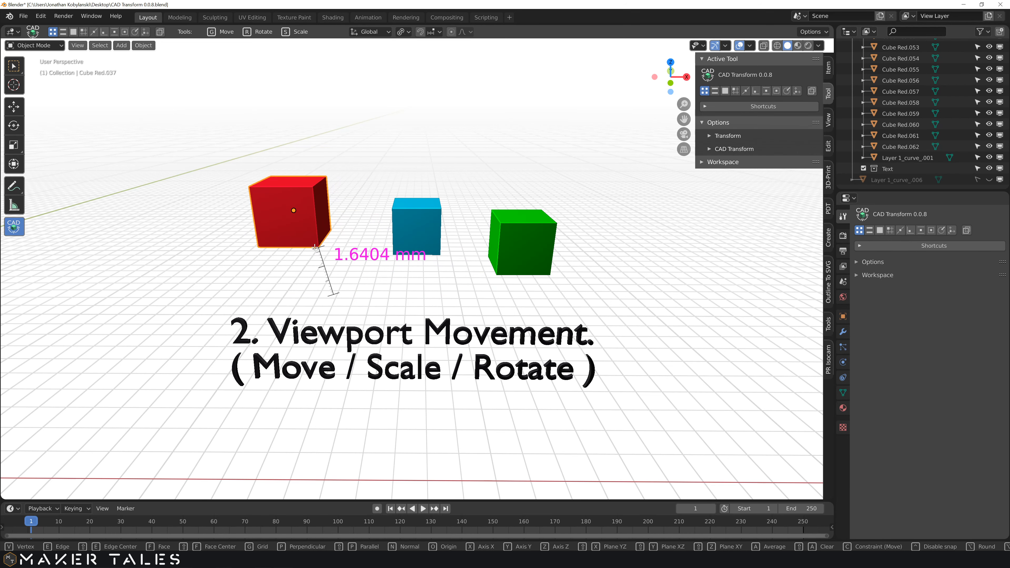
key("g")
middle_click_drag(307, 248, 295, 267)
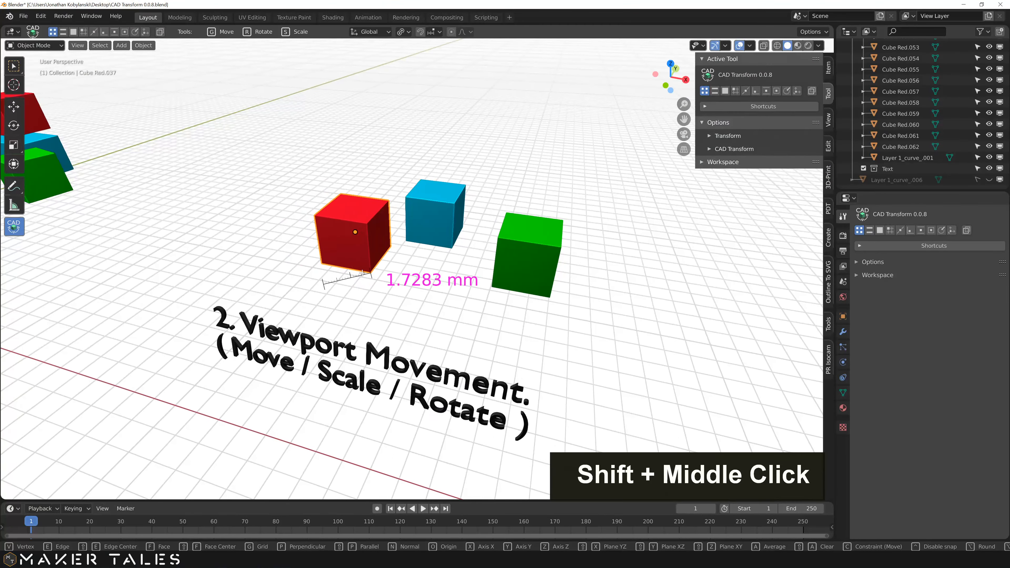
middle_click_drag(377, 268, 270, 266, "shift")
scroll(371, 248, "down", 2)
scroll(335, 342, "up", 3)
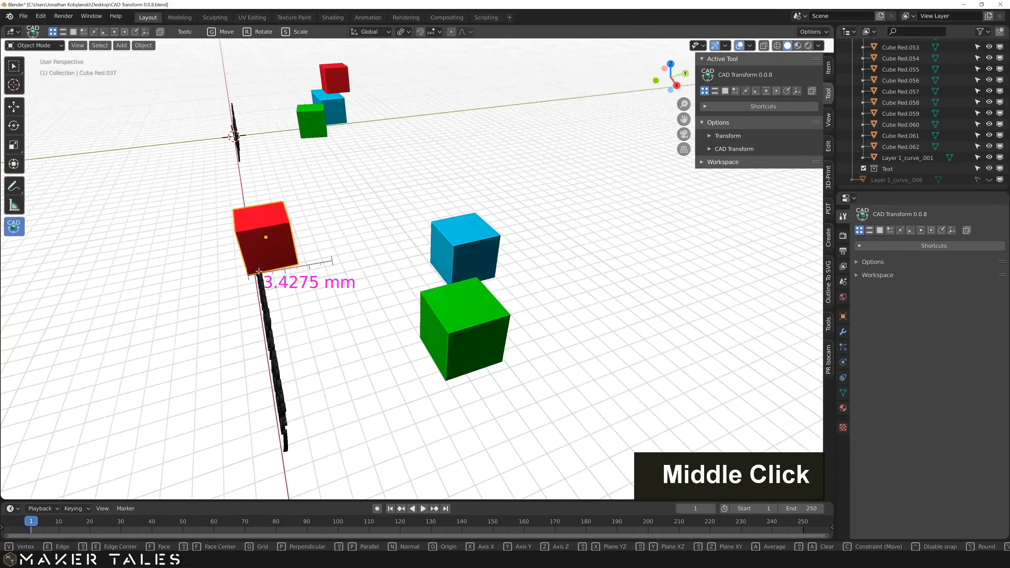
left_click(444, 221)
middle_click_drag(372, 240, 470, 202, "shift")
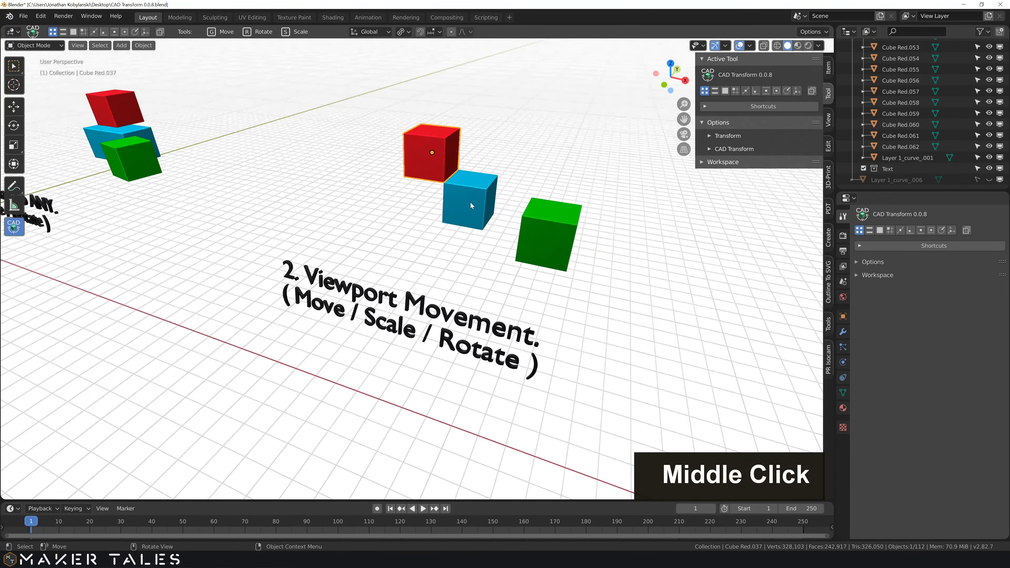
Scale the blue cube beside the Viewport Movement text along the Z axis.
left_click(470, 200)
key("z")
key("s")
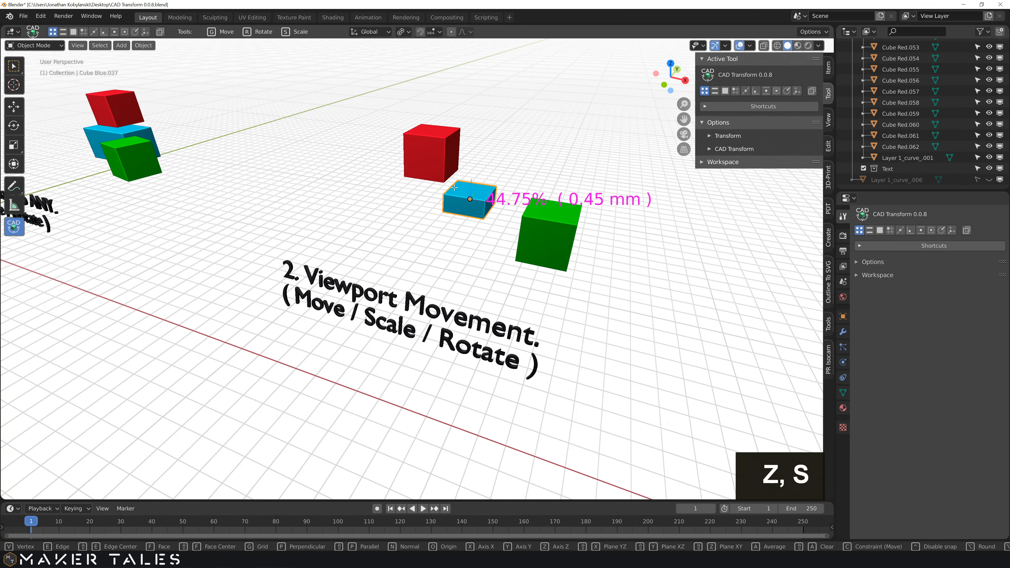
middle_click_drag(444, 146, 489, 120)
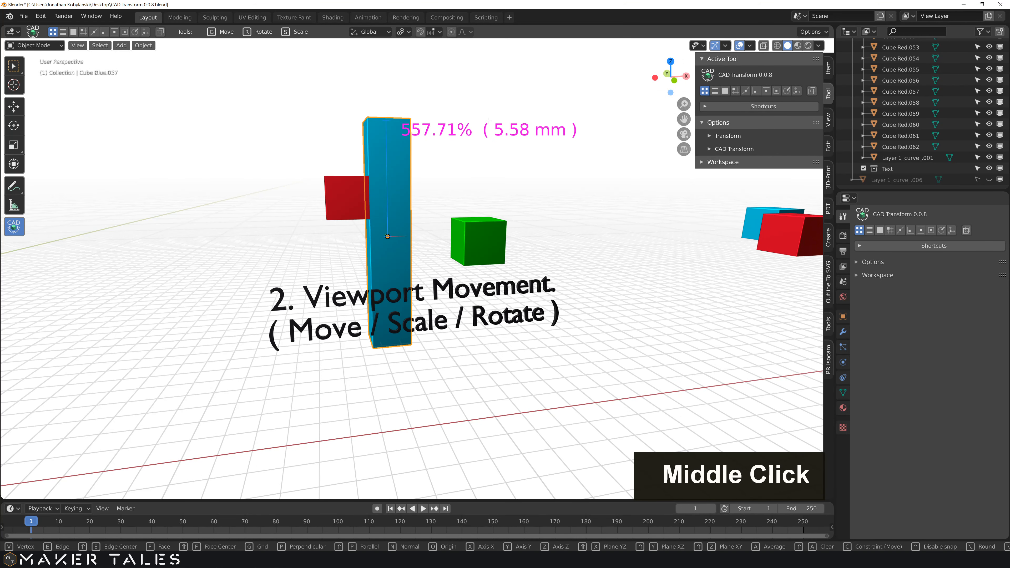
key("shift+e")
left_click(440, 199)
Rotate the green cube beside the Viewport Movement text about the Z axis.
left_click(479, 241)
key("r")
key("z")
left_click(478, 242)
middle_click_drag(439, 199, 383, 260)
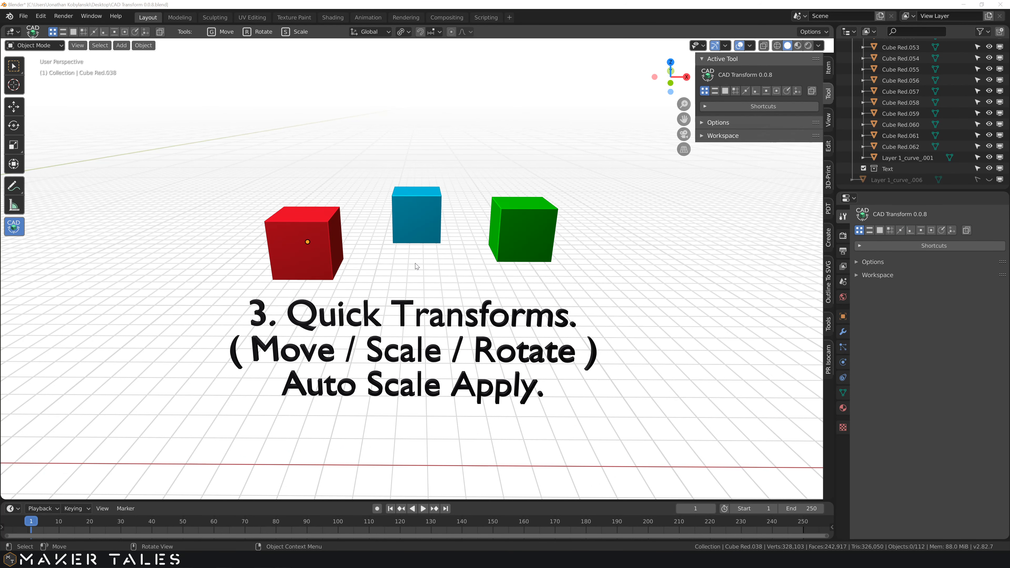
Scale the Quick Transforms example's blue cube along Y, snapping to the red cube's lower front corner vertex.
middle_click_drag(409, 268, 399, 270)
left_click(422, 223)
key("s")
key("y")
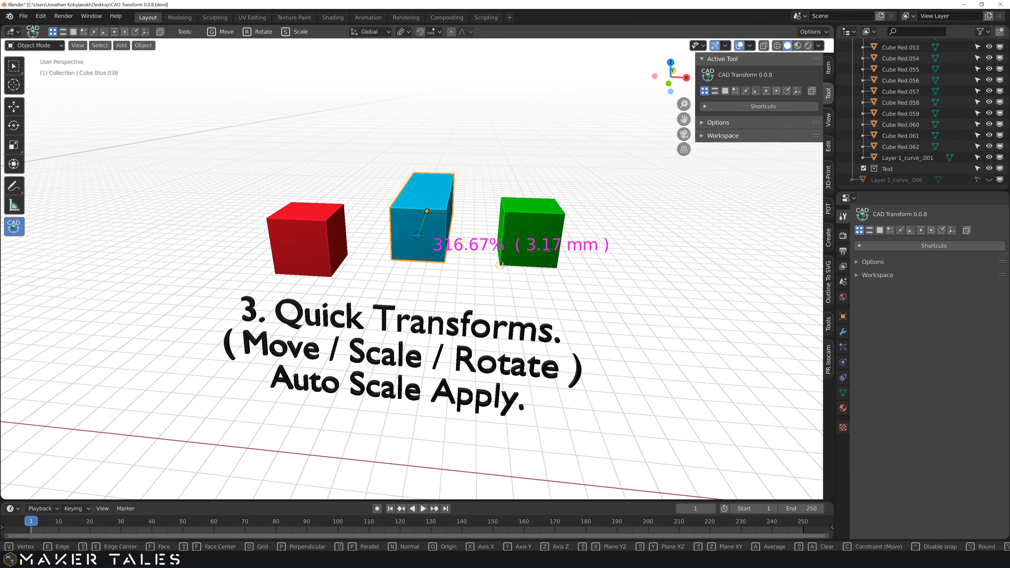
left_click(330, 278)
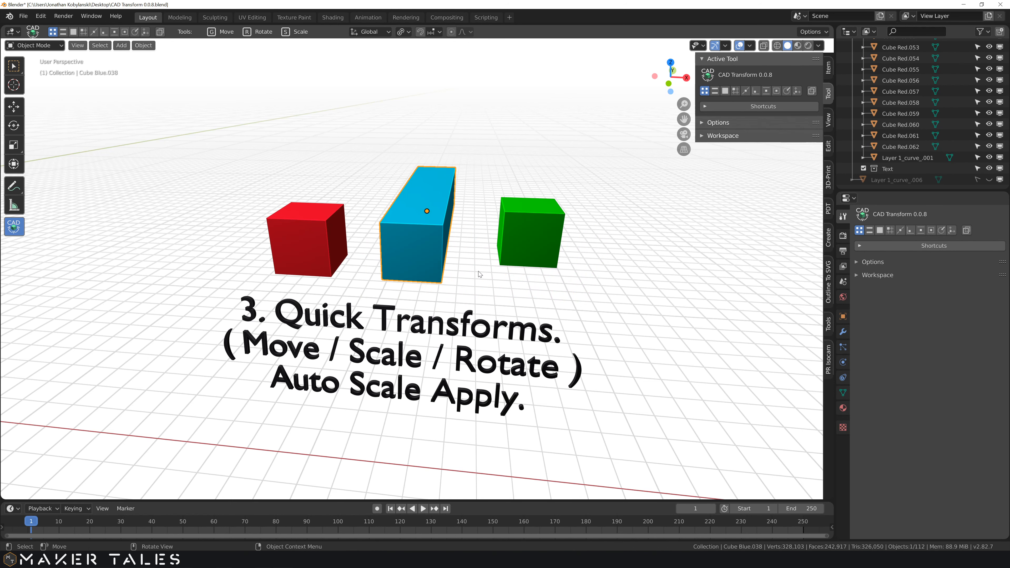
Rotate the green cube about the X axis, snapping the angle to the stretched blue block's lower front corner.
left_click(526, 249)
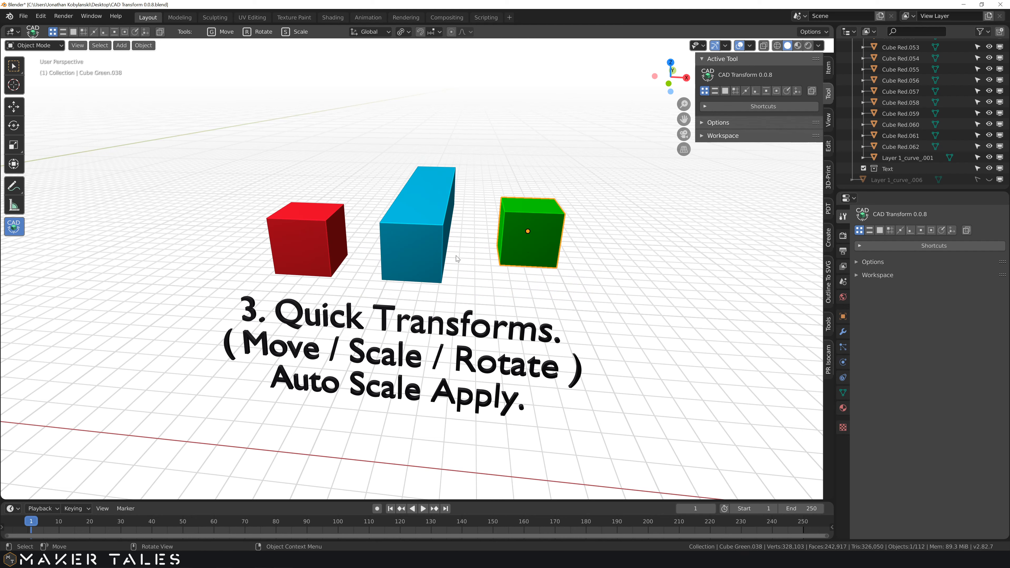
key("r")
key("x")
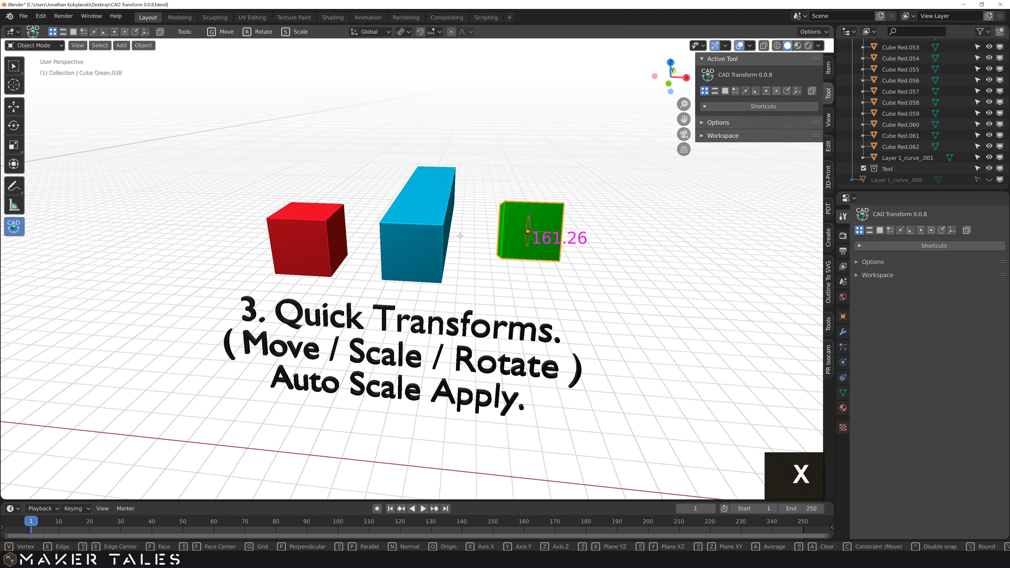
left_click(441, 285)
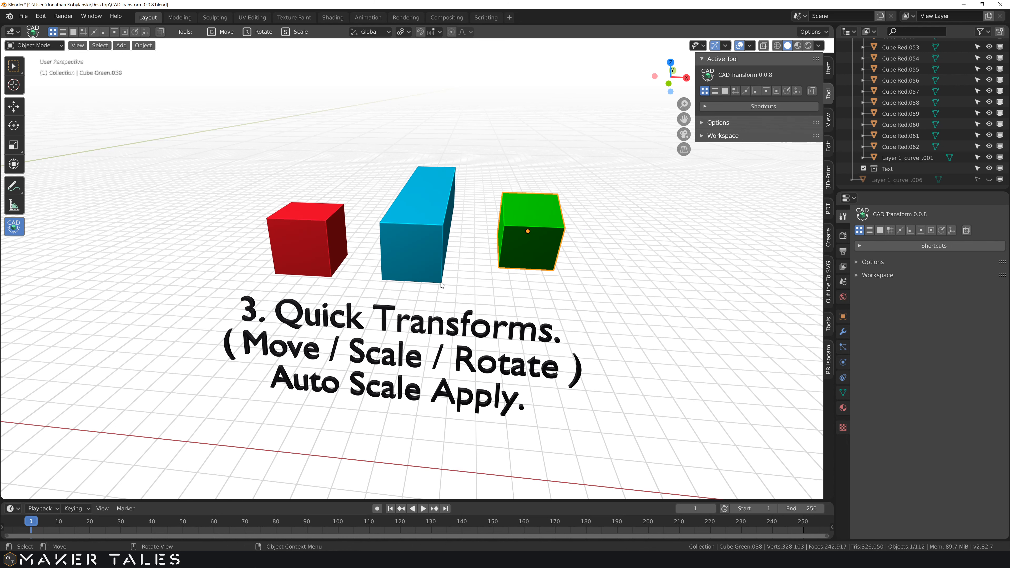
left_click(303, 258)
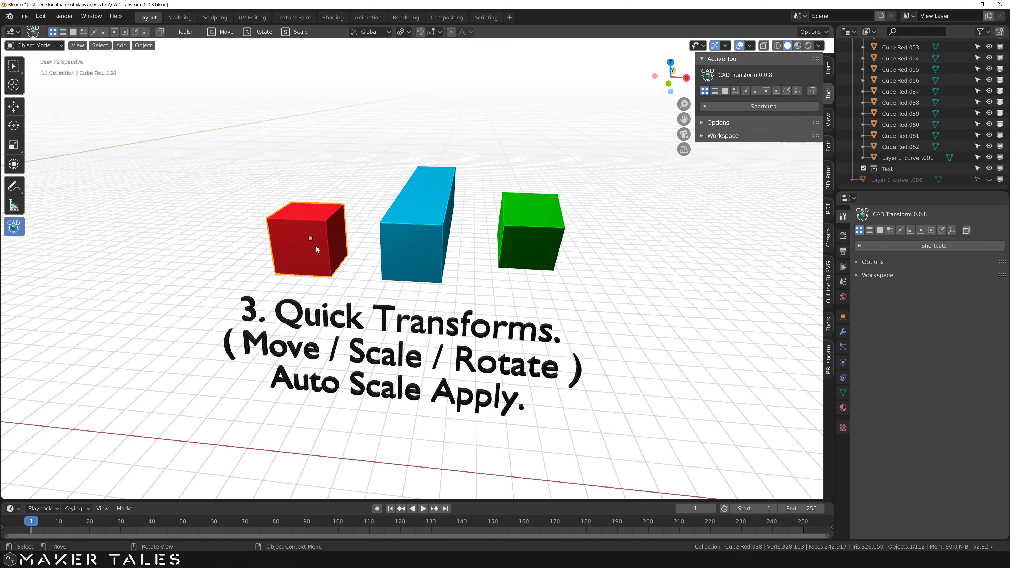
key("g")
key("x")
key("g")
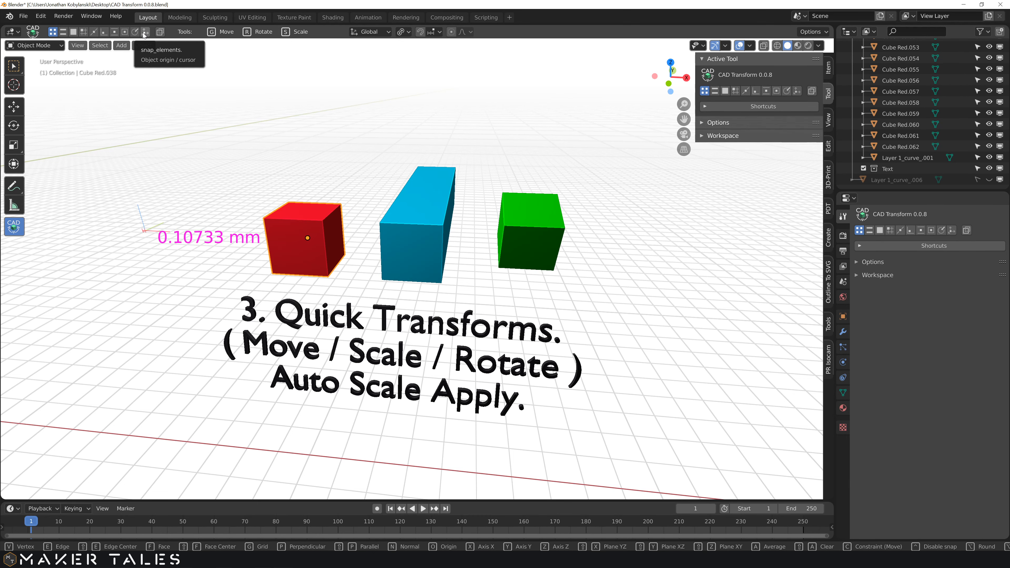
key("Escape")
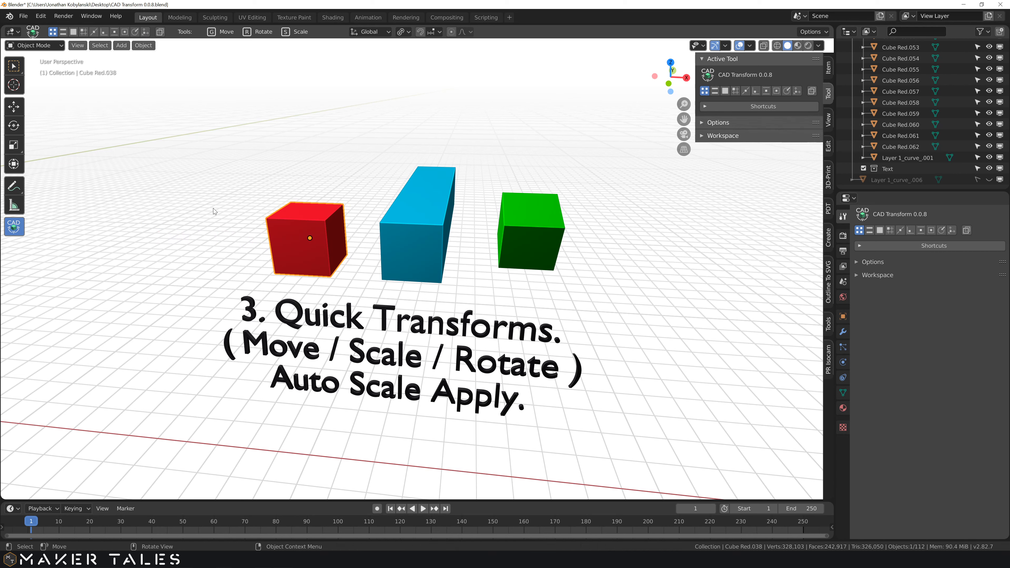
Move the red cube by its origin towards the blue block with Origin snapping, then deselect it.
key("g")
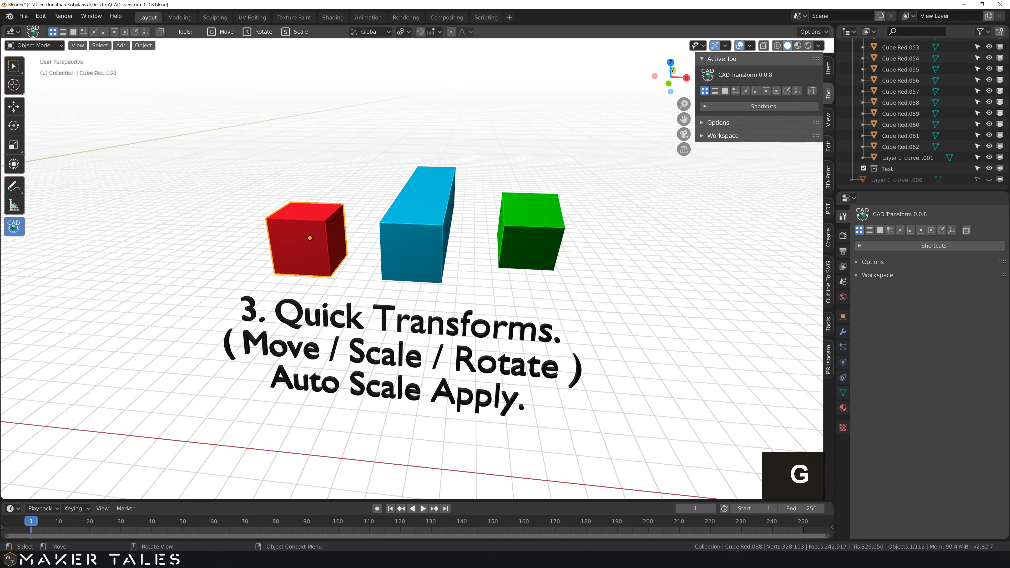
key("o")
left_click(309, 238)
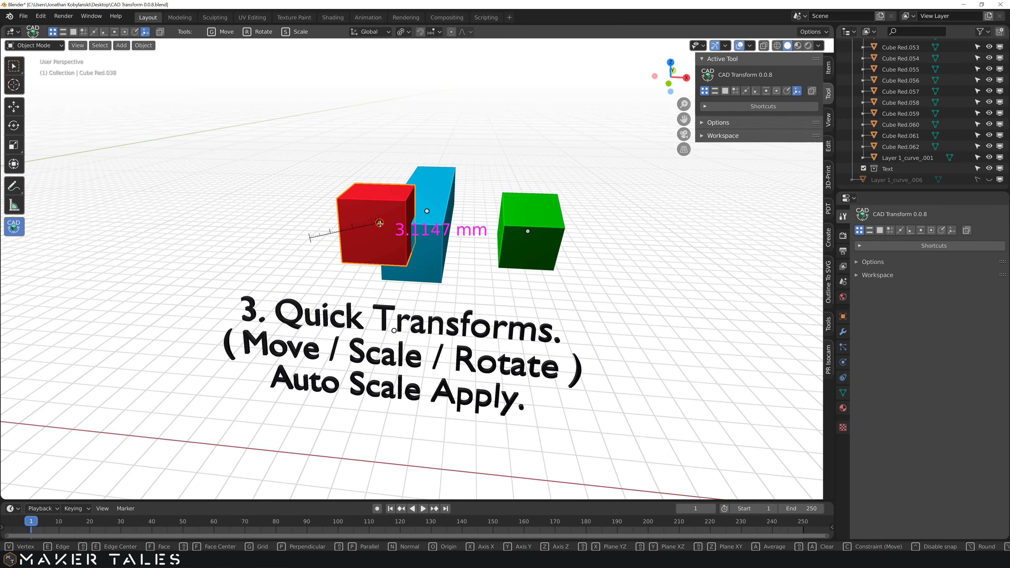
left_click(380, 223)
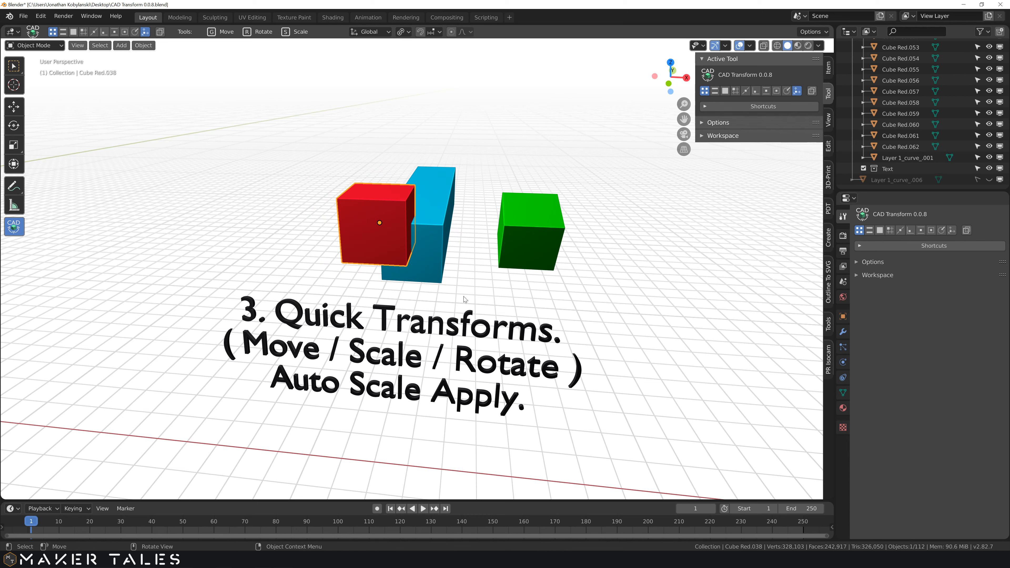
left_click(455, 291)
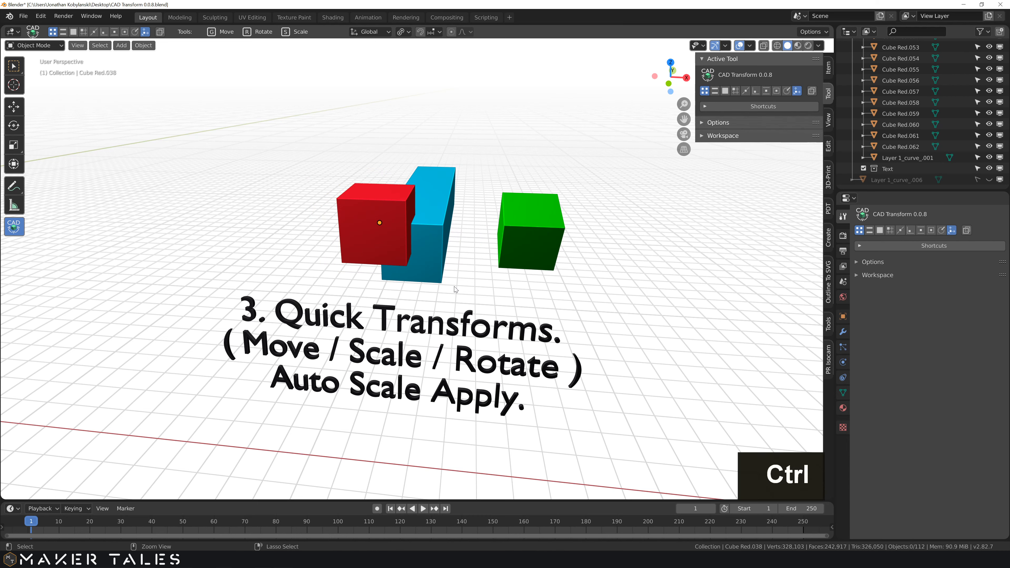
Undo the red cube's move from its origin, going back to the green cube being selected.
key("ctrl+z")
key("ctrl+z")
key("ctrl+z")
key("ctrl+z")
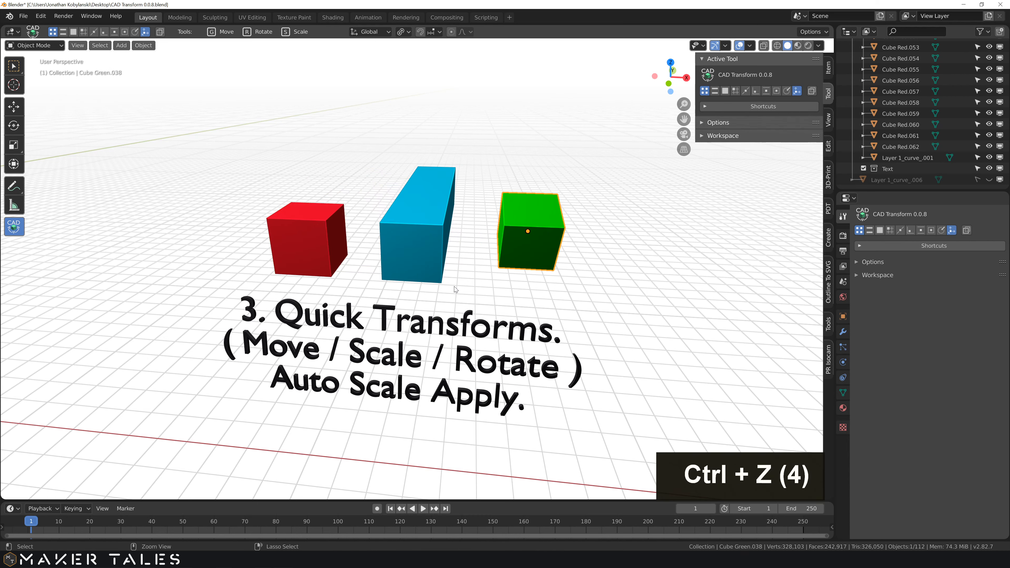
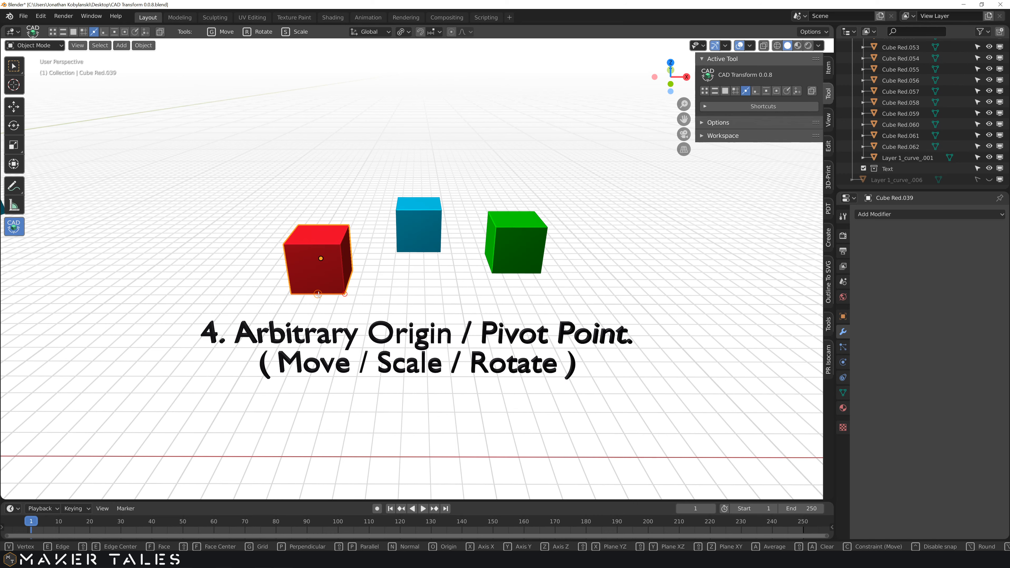
Move the Arbitrary Origin example's red cube by its lower front edge midpoint onto the blue cube's left top edge midpoint.
left_click_drag(317, 294, 414, 202)
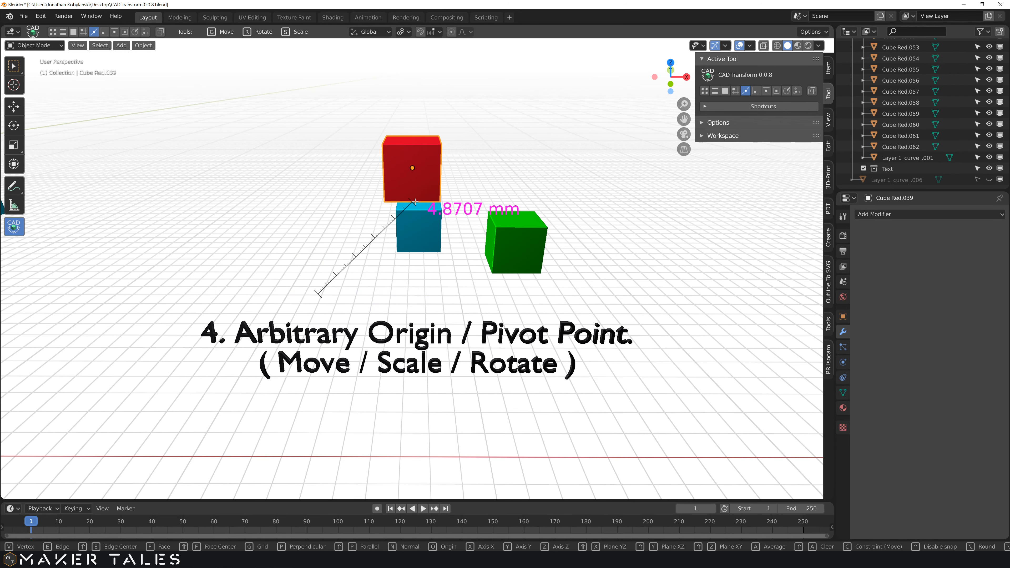
left_click(398, 202)
mouse_move(366, 202)
middle_mouse_down()
mouse_move(381, 202)
mouse_move(355, 216)
mouse_move(377, 219)
middle_mouse_up()
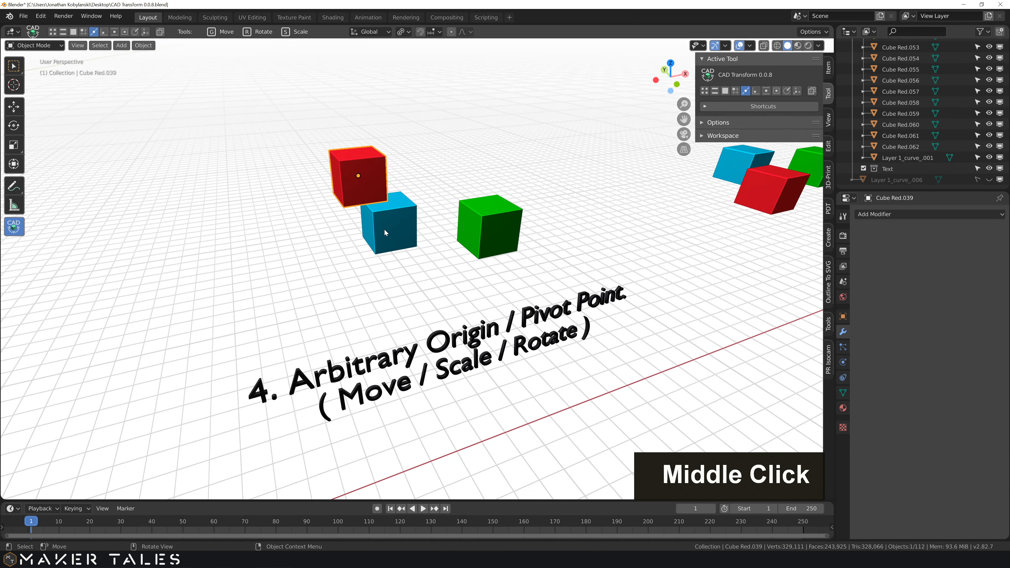
Try to stretch the blue cube along X about its origin by grabbing its lower front-left corner with Vertex snapping.
scroll(384, 230, "up", 3)
scroll(383, 230, "down", 1)
scroll(383, 230, "down", 3)
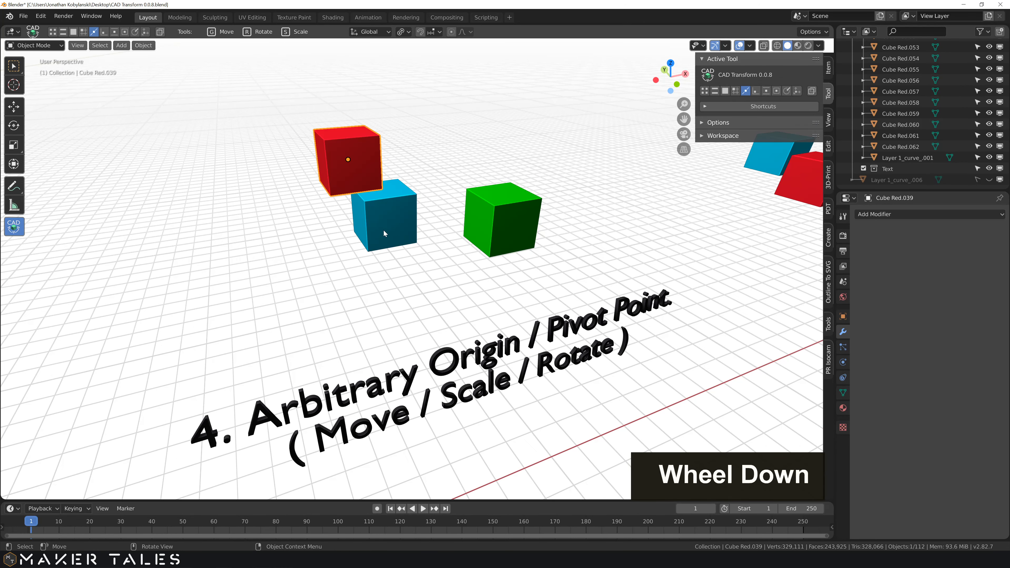
left_click(387, 215)
middle_click_drag(392, 232, 393, 223)
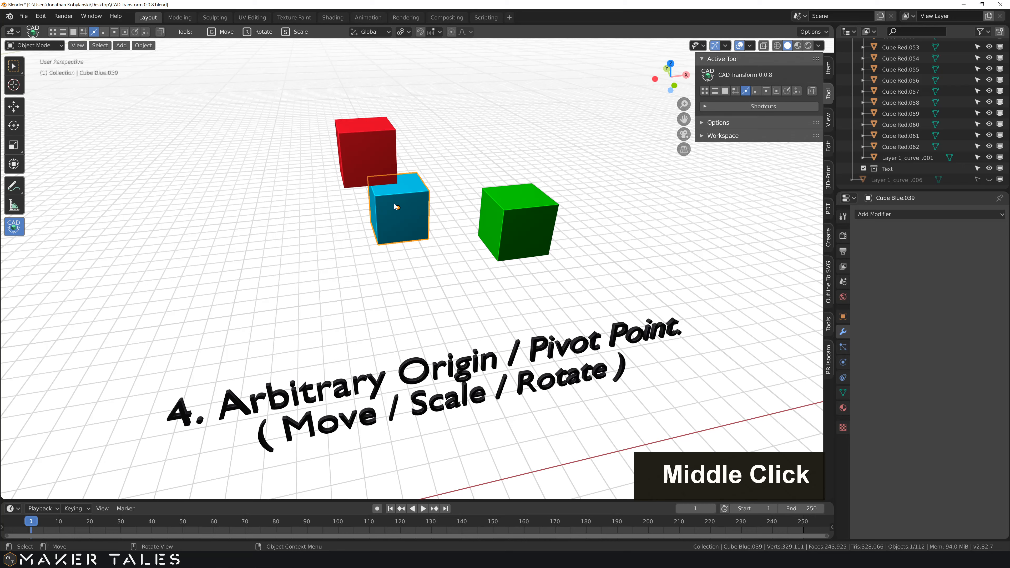
key("s")
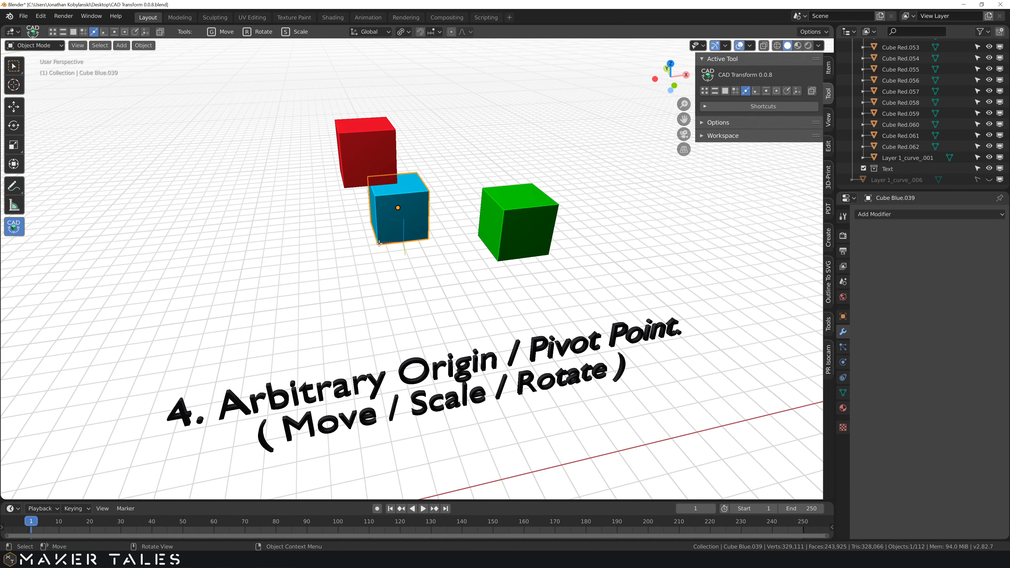
key("v")
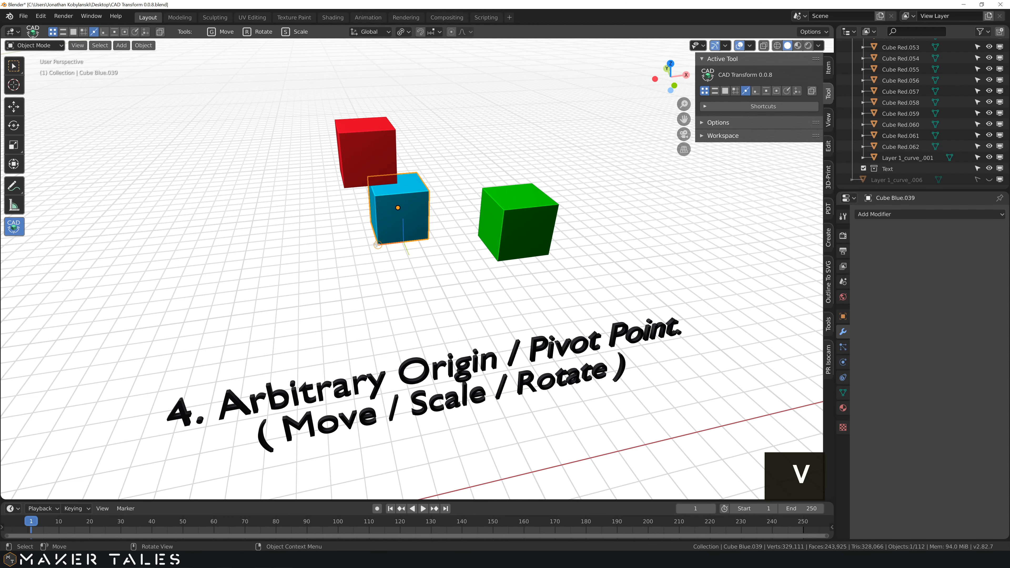
left_click(378, 244)
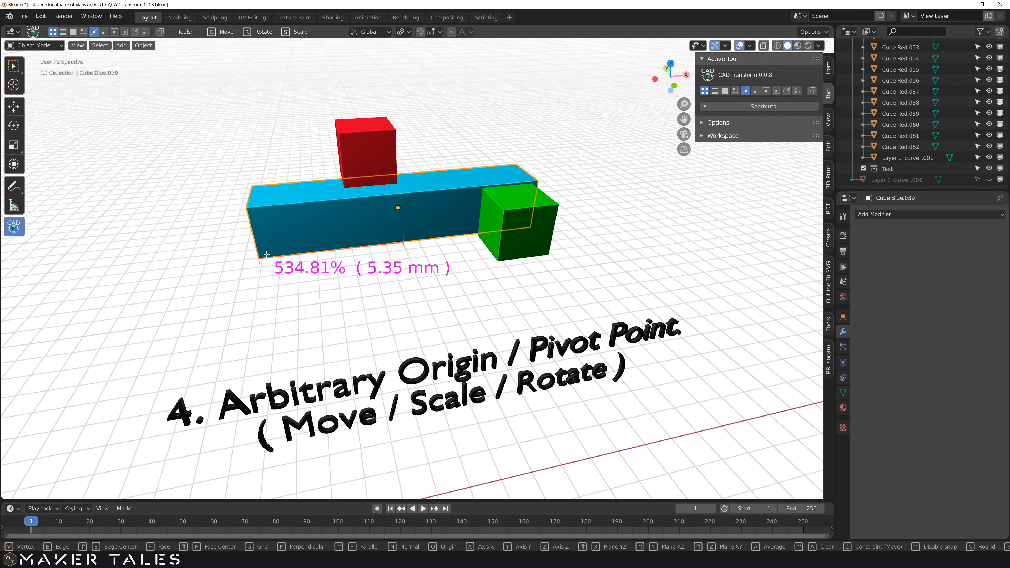
left_click(296, 254)
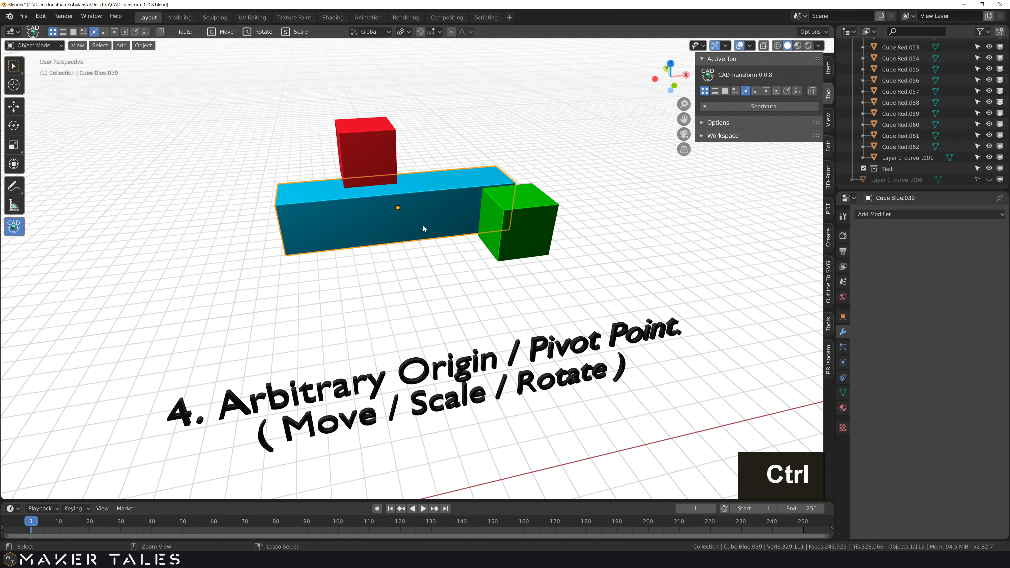
key("ctrl+z")
Scale the blue cube along X by its lower front-left corner, using the lower front-right corner as the pivot with Vertex snapping.
middle_click_drag(431, 261, 398, 260)
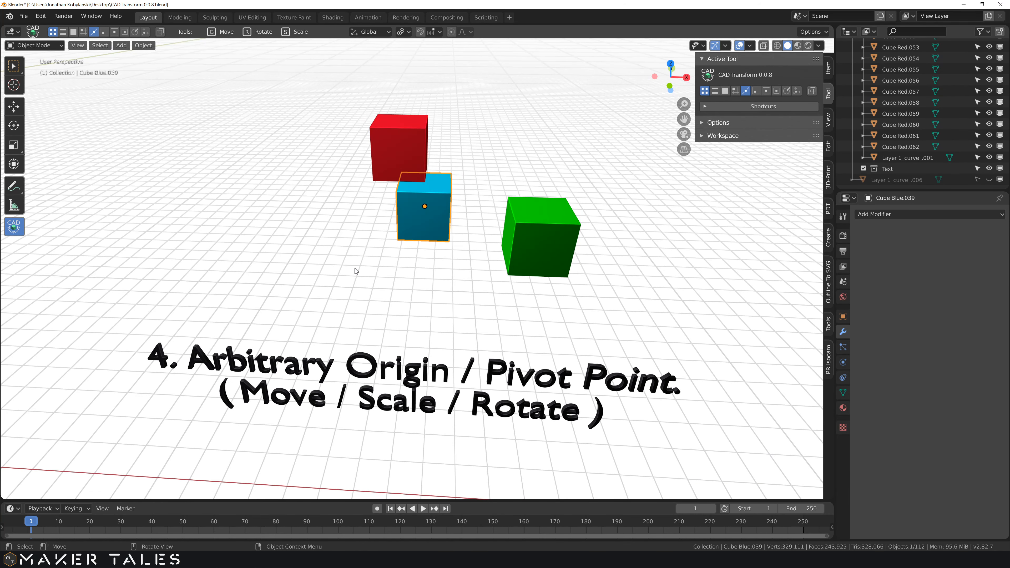
key("s")
key("space")
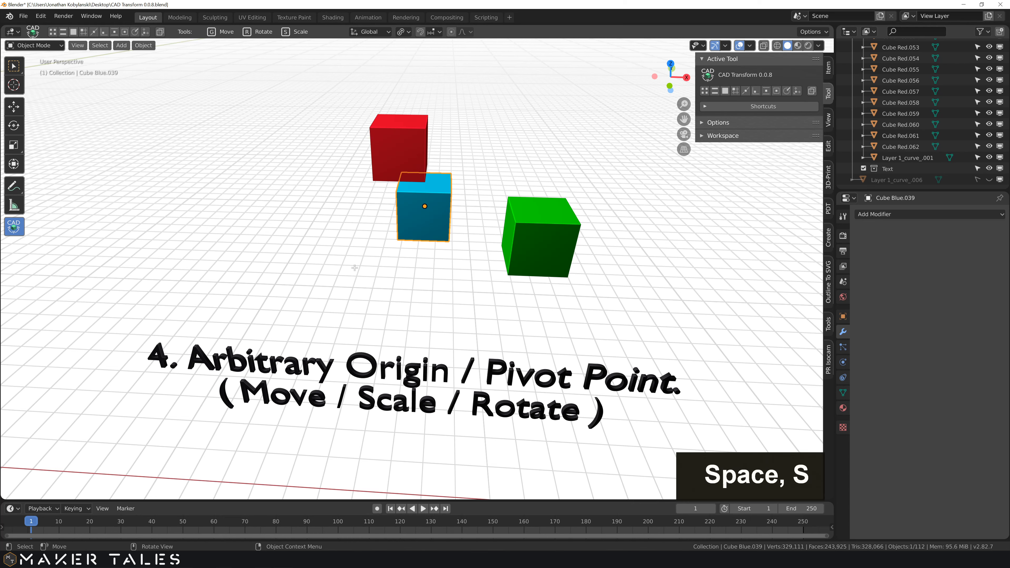
key("v")
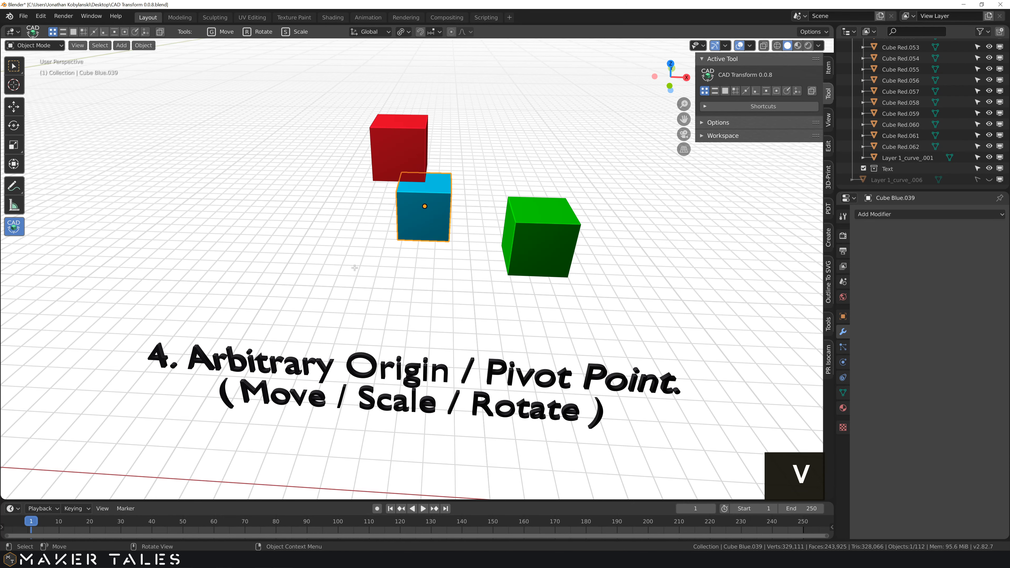
left_click(449, 241)
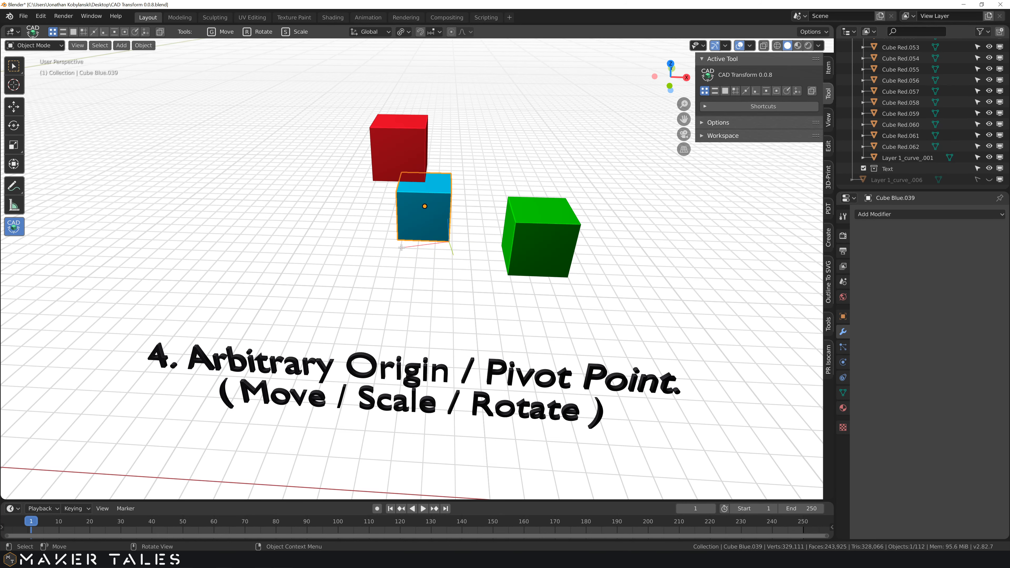
left_click(397, 239)
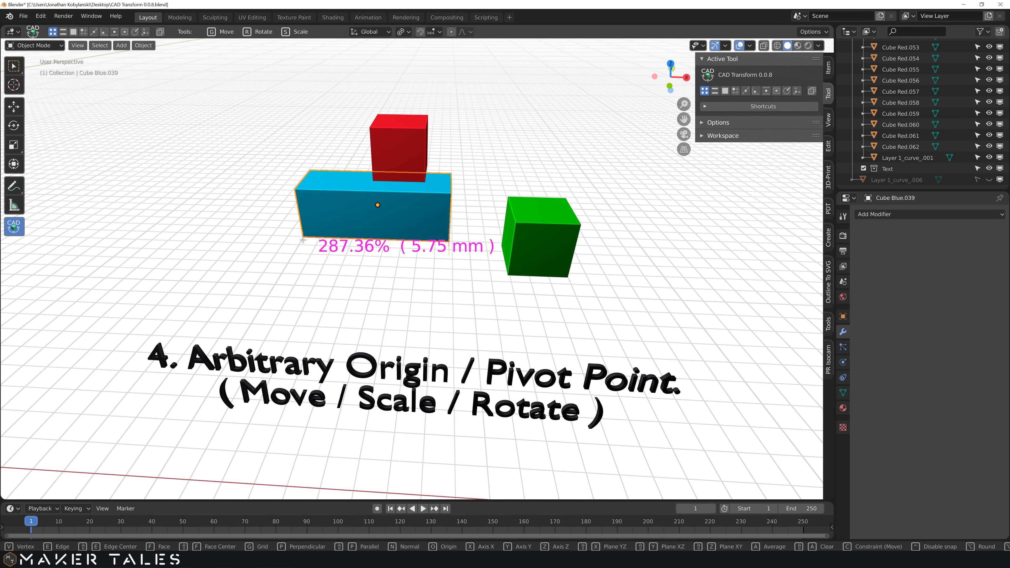
left_click(332, 243)
Rotate the green cube about the Z axis, pivoting on the midpoint of its upper right edge with Edge Center snapping.
middle_click_drag(335, 249, 439, 242)
left_click(469, 231)
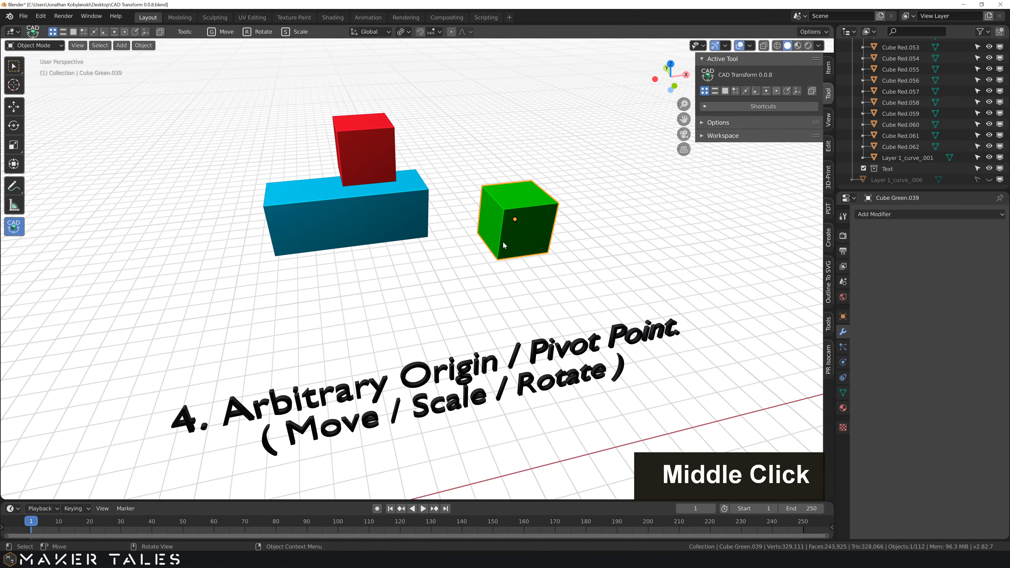
middle_click_drag(518, 222, 498, 232)
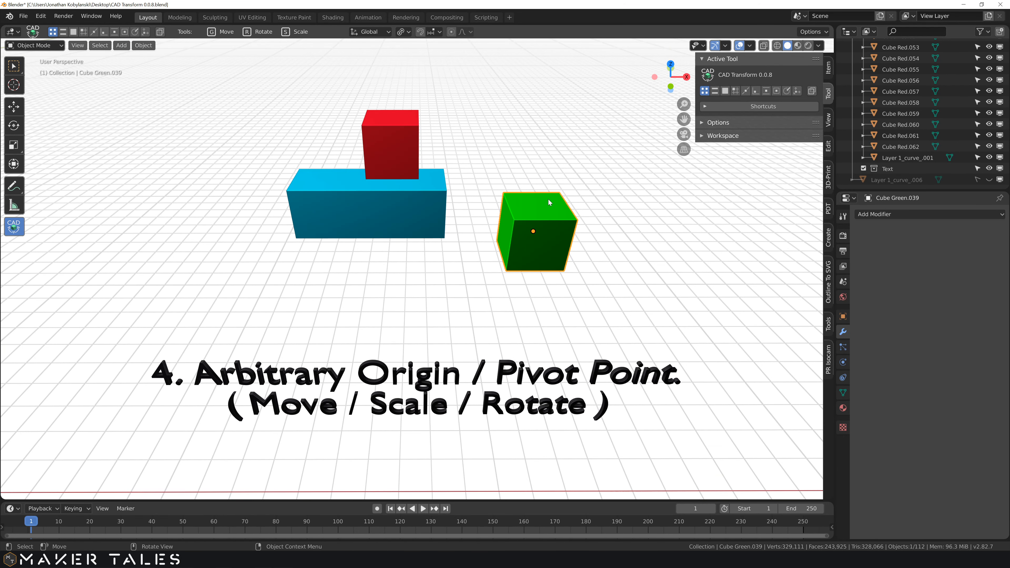
key("r")
key("shift+e")
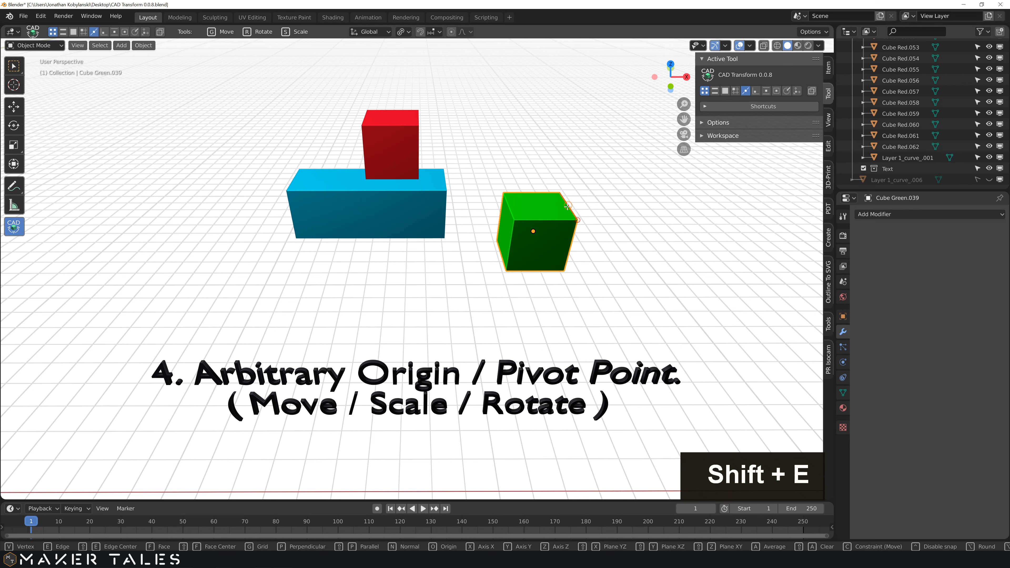
left_click(509, 205)
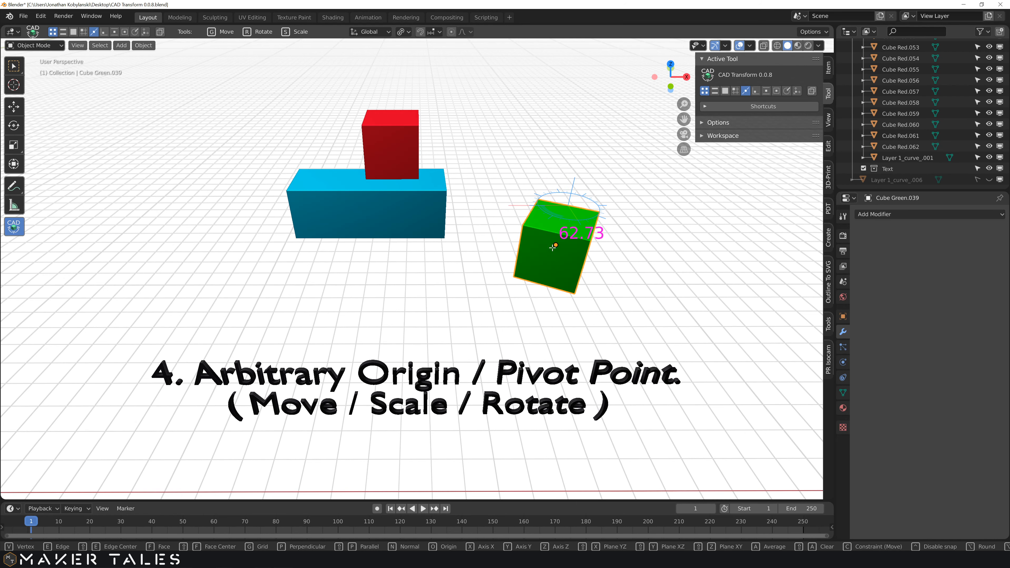
left_click(496, 230)
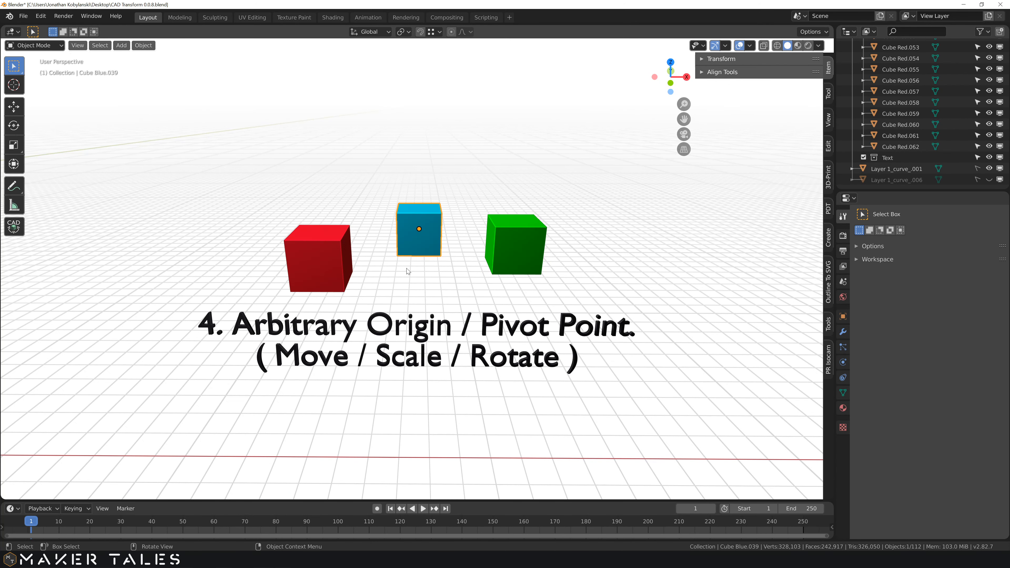
Activate CAD Transform and widen the blue cube along its lower front edge with Edge snapping, pivoting on the edge's right end.
middle_click_drag(407, 268, 423, 279)
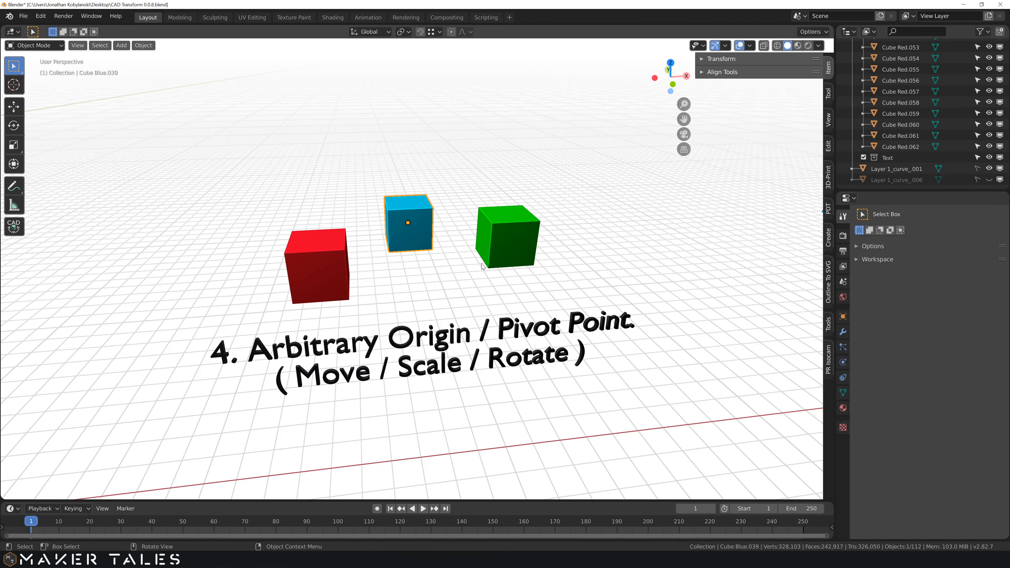
left_click(14, 227)
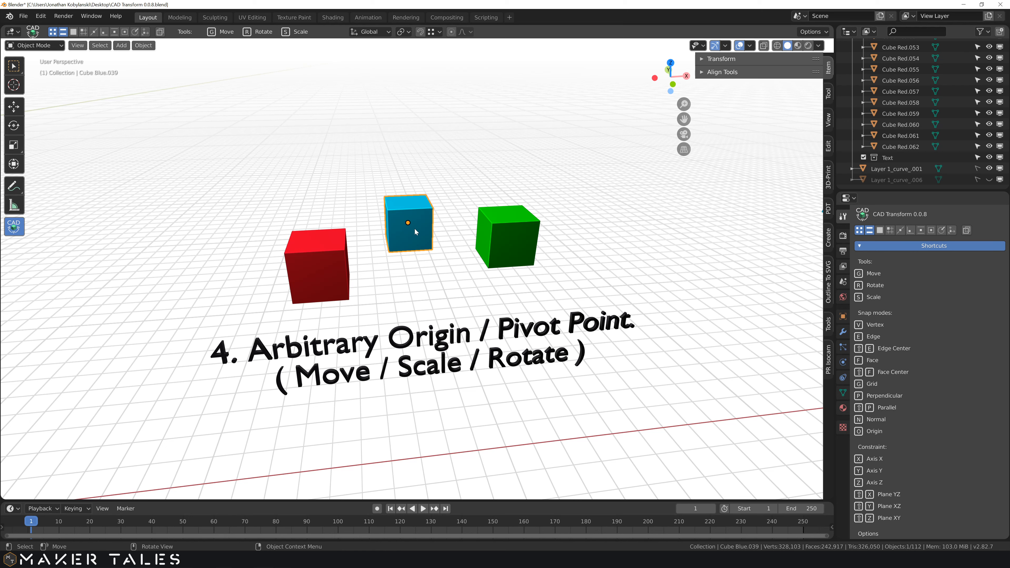
key("s")
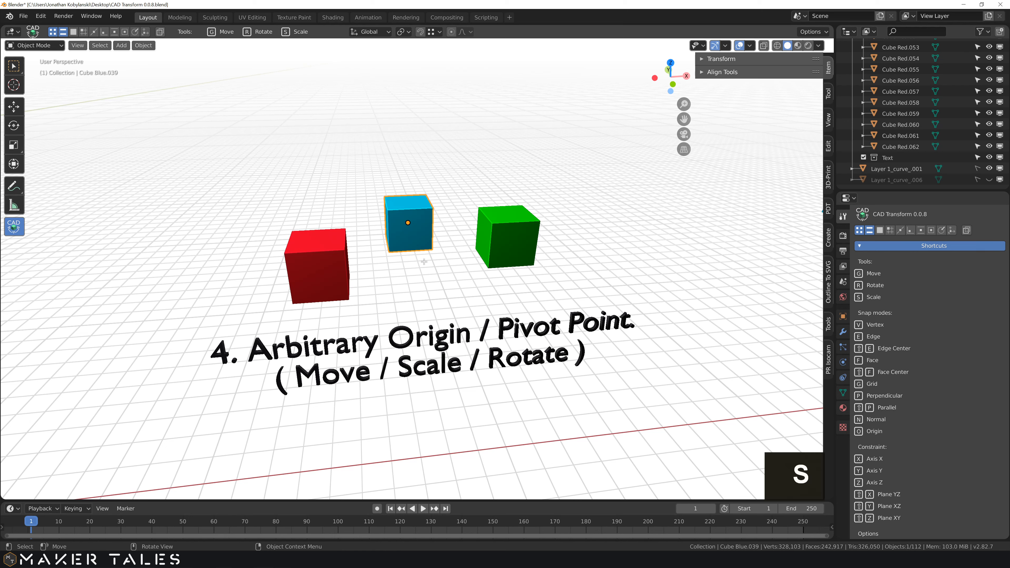
key("space")
key("e")
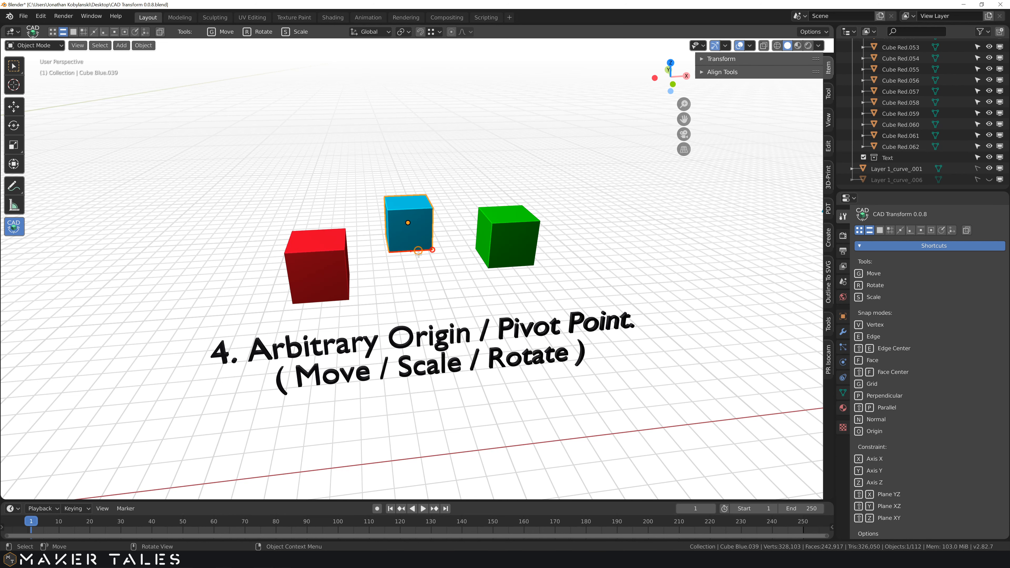
key("s")
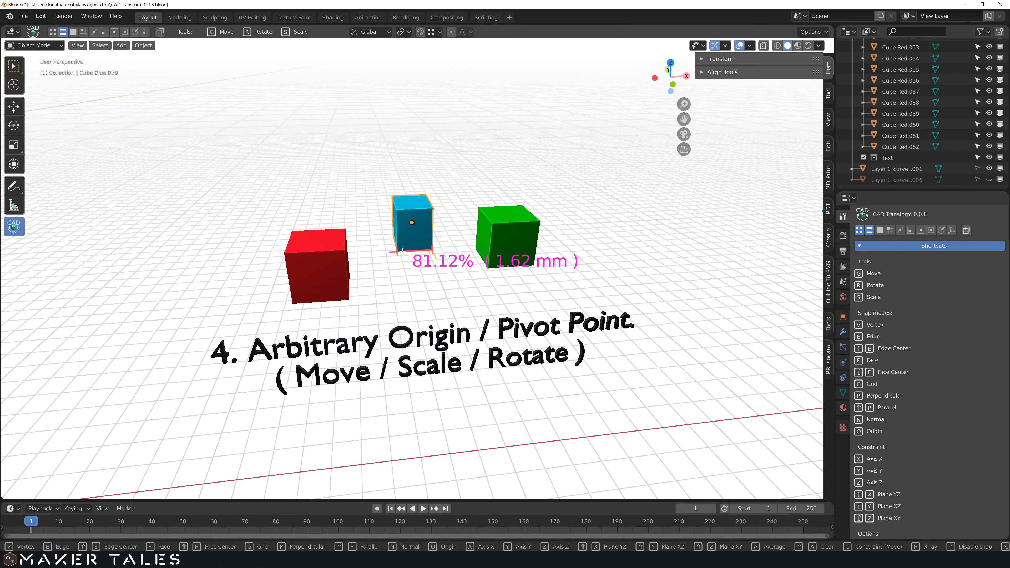
left_click(426, 256)
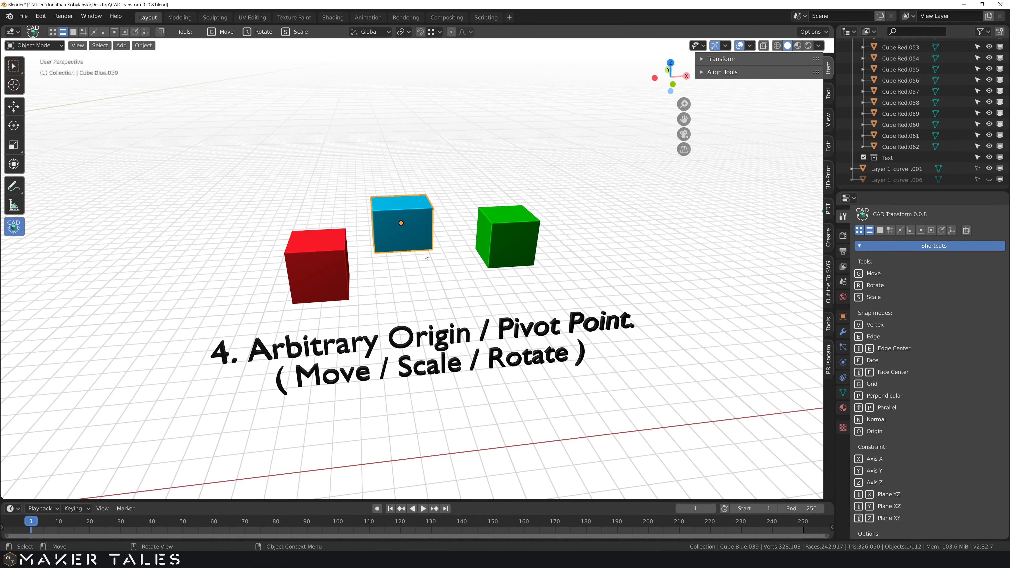
Scale the blue cube along its upper right edge, pivoting on that edge's rear corner.
key("s")
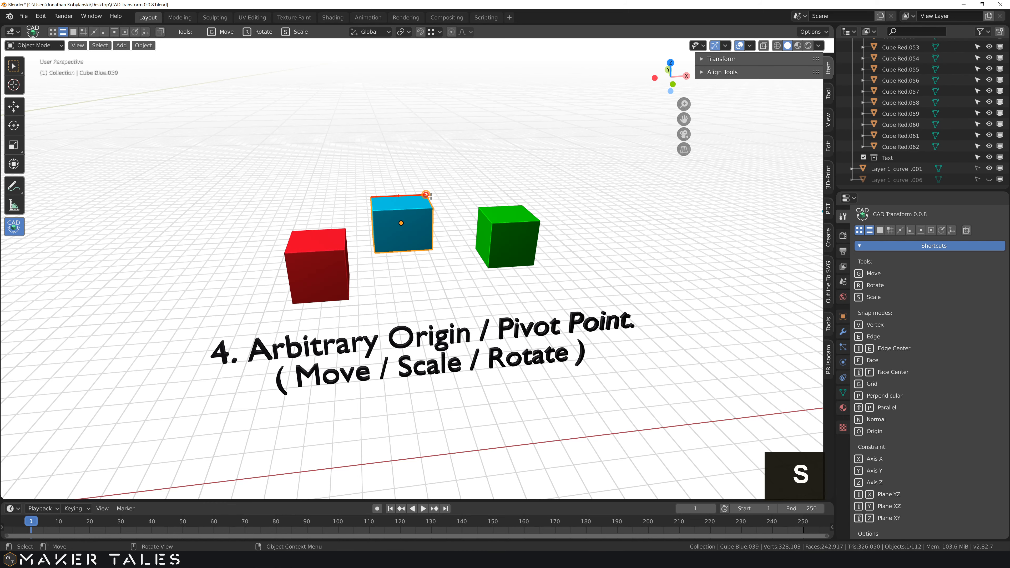
middle_click_drag(428, 202, 388, 191)
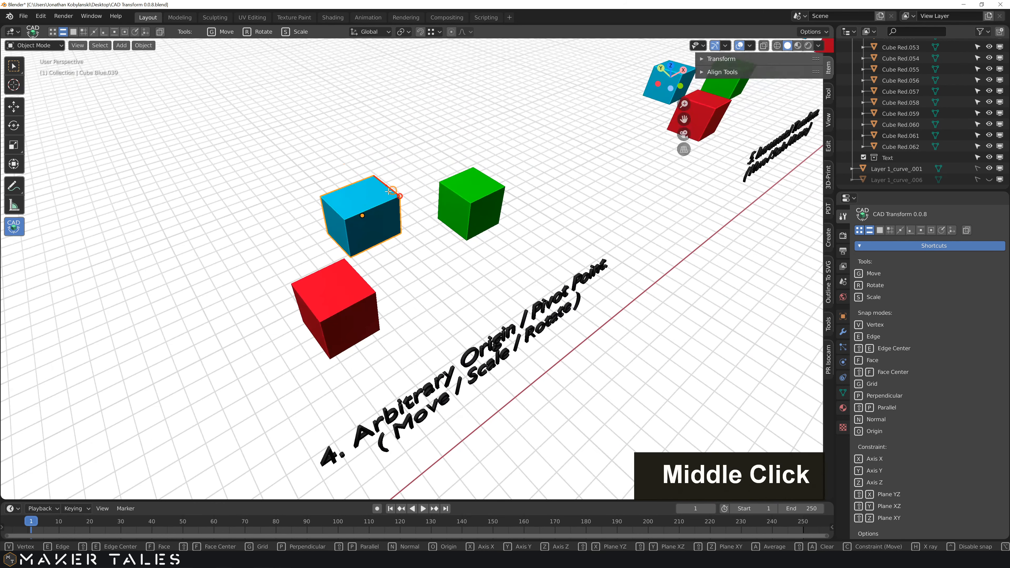
left_click(376, 181)
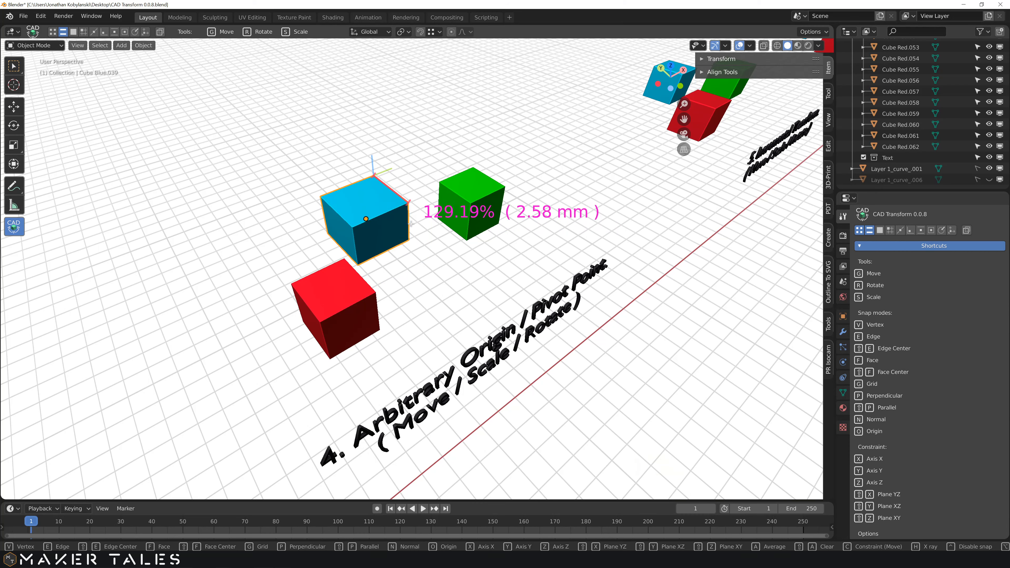
left_click(402, 195)
Rotate the green cube about the Y axis, pivoting on the right end of its lower front edge.
middle_click_drag(403, 195, 448, 242)
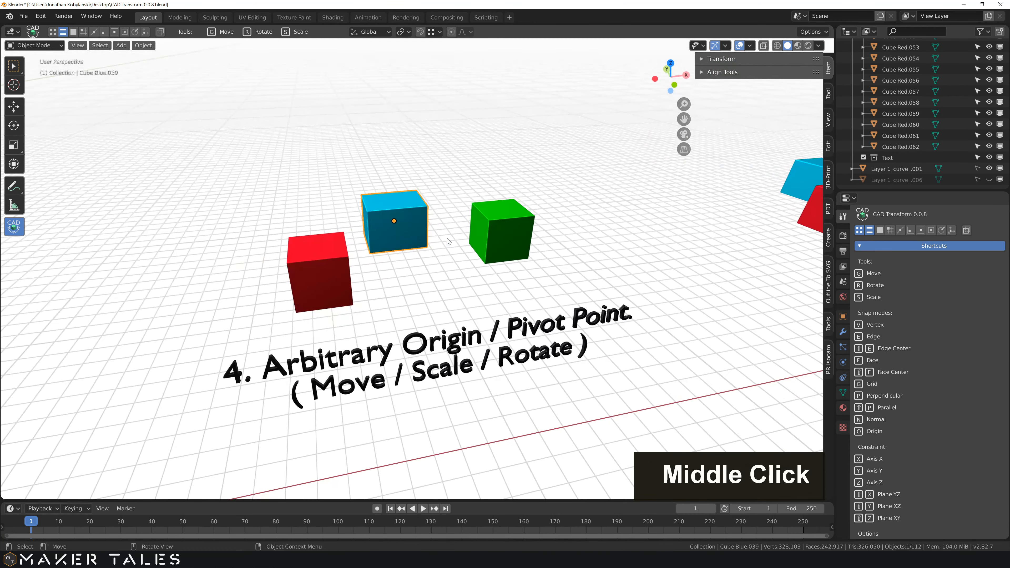
left_click(508, 248)
key("r")
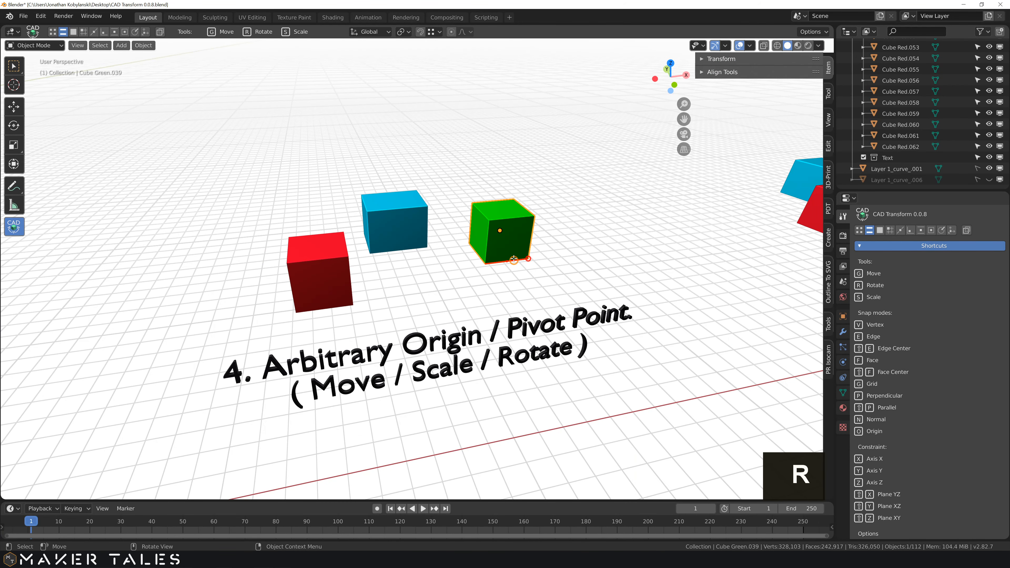
left_click(517, 260)
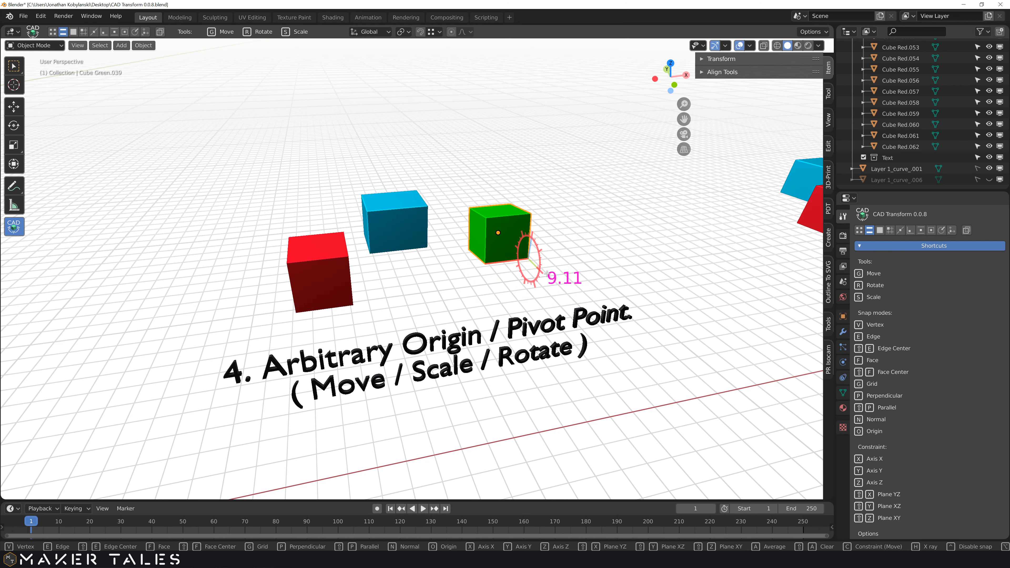
key("z")
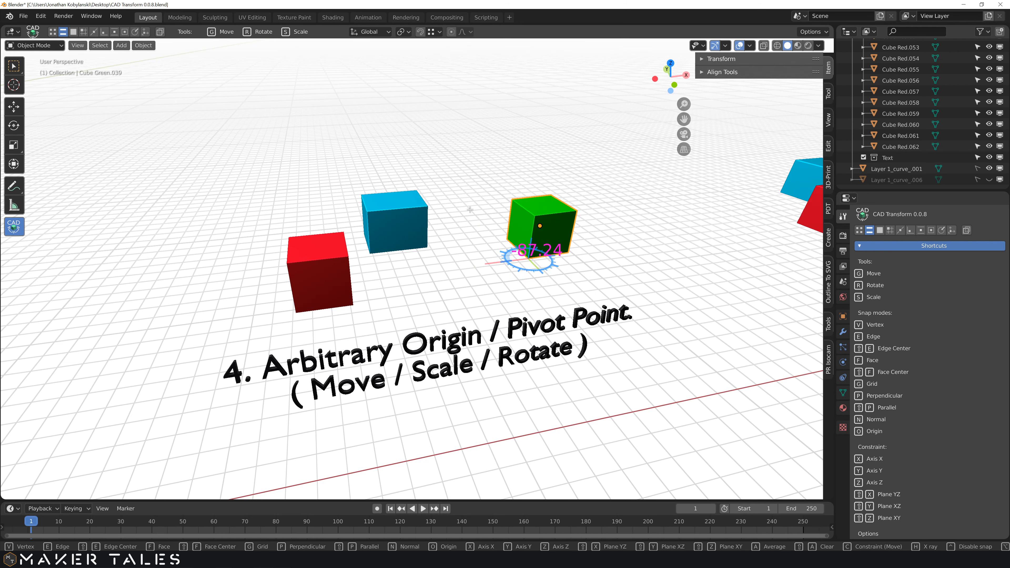
key("y")
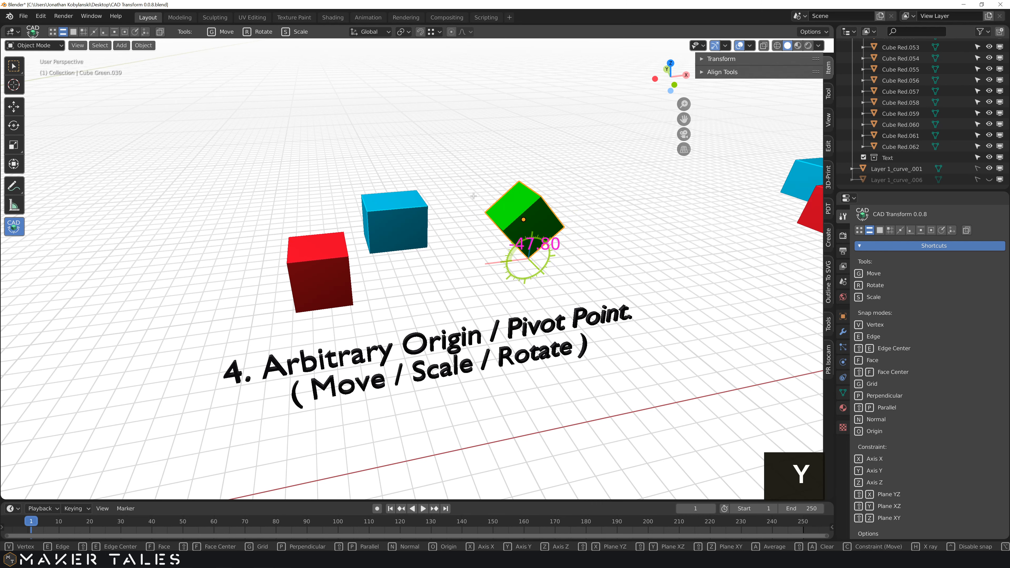
left_click(467, 226)
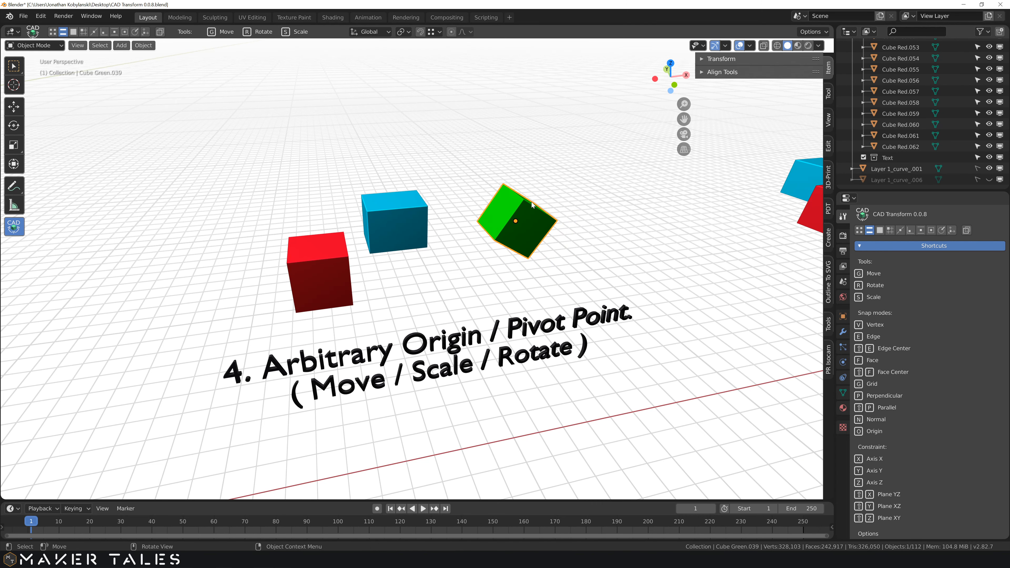
Rotate the green cube around its tilted front-left edge, pivoting on that edge's lower corner.
key("r")
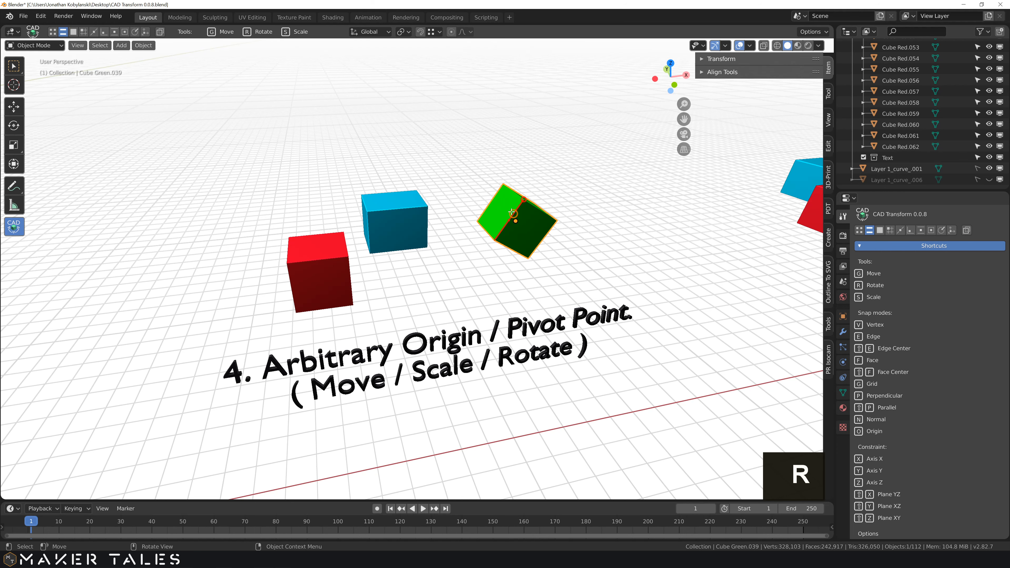
left_click(504, 226)
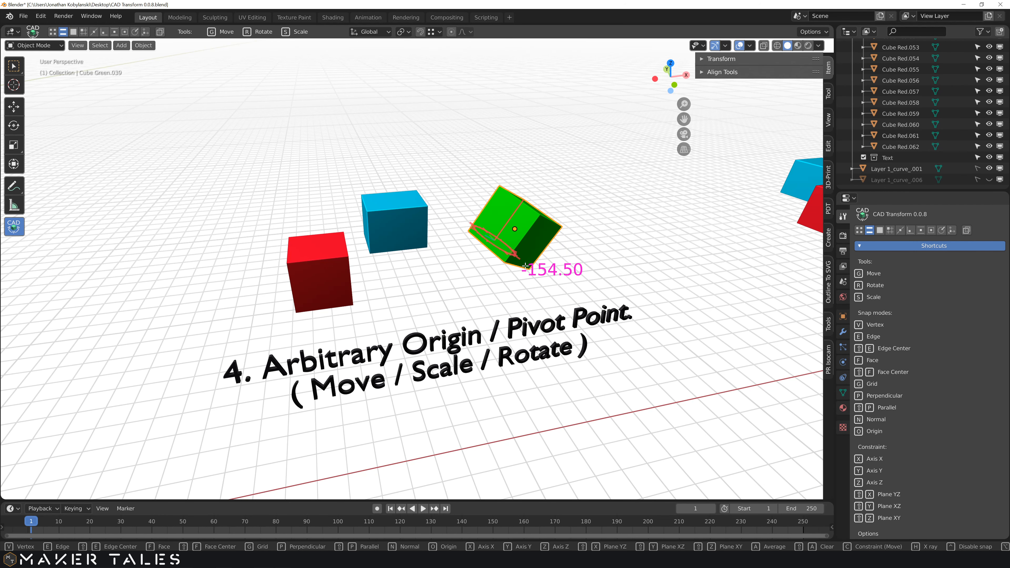
left_click(525, 266)
Rotate the tilted green cube with Vertex snapping, using its corner nearest the viewer as the pivot.
middle_click_drag(521, 265, 475, 256)
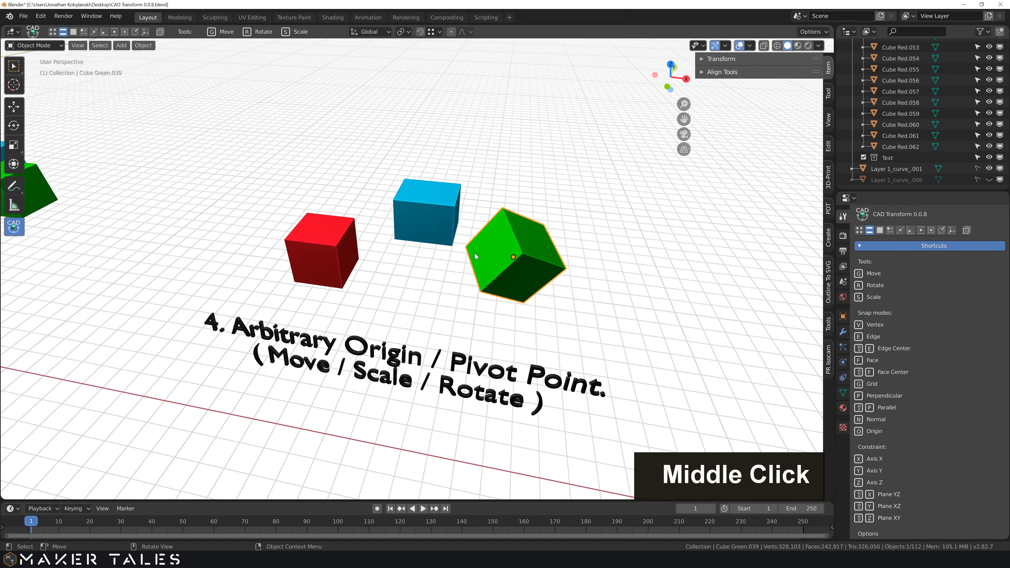
key("r")
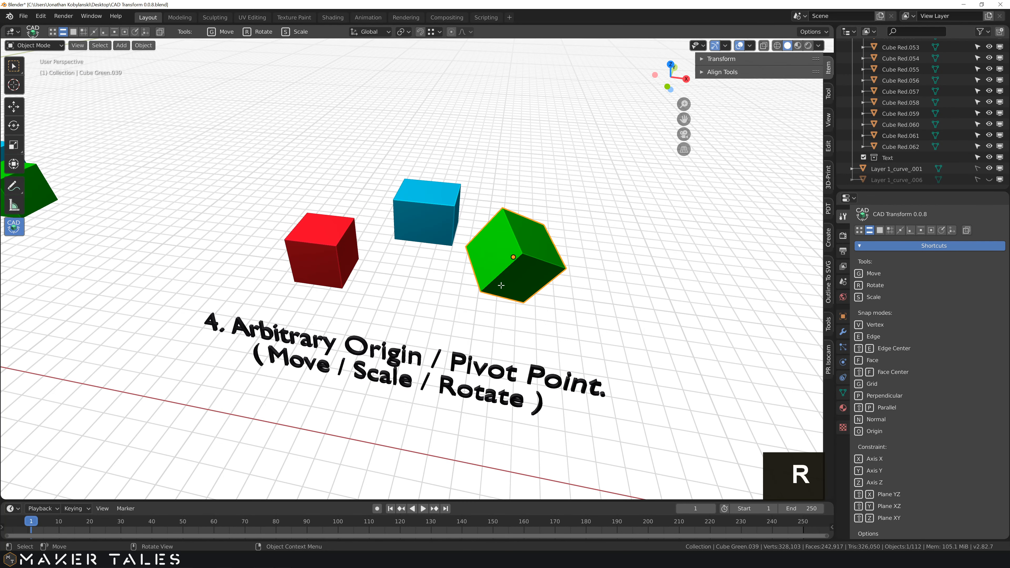
key("v")
key("space")
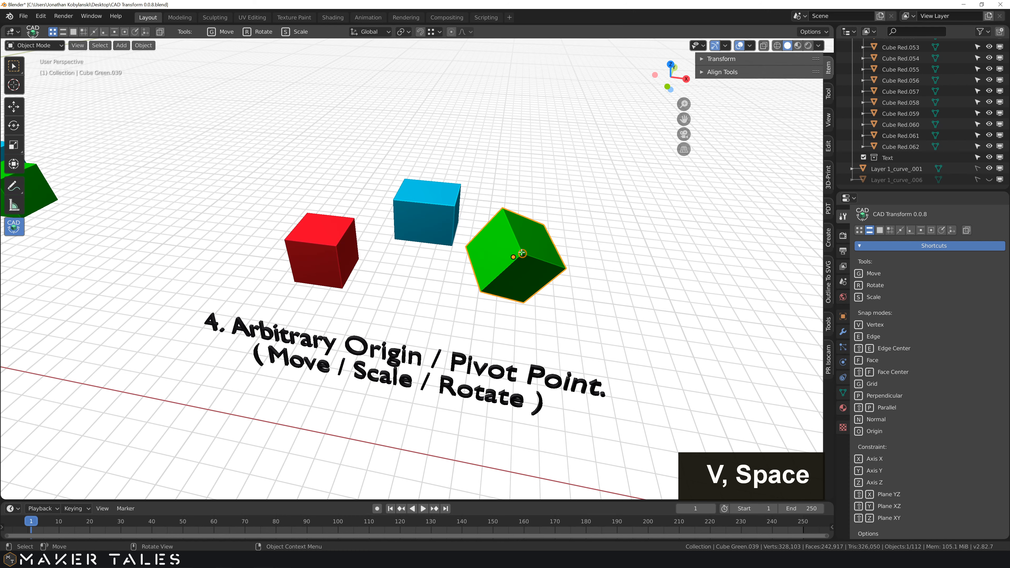
left_click(518, 219)
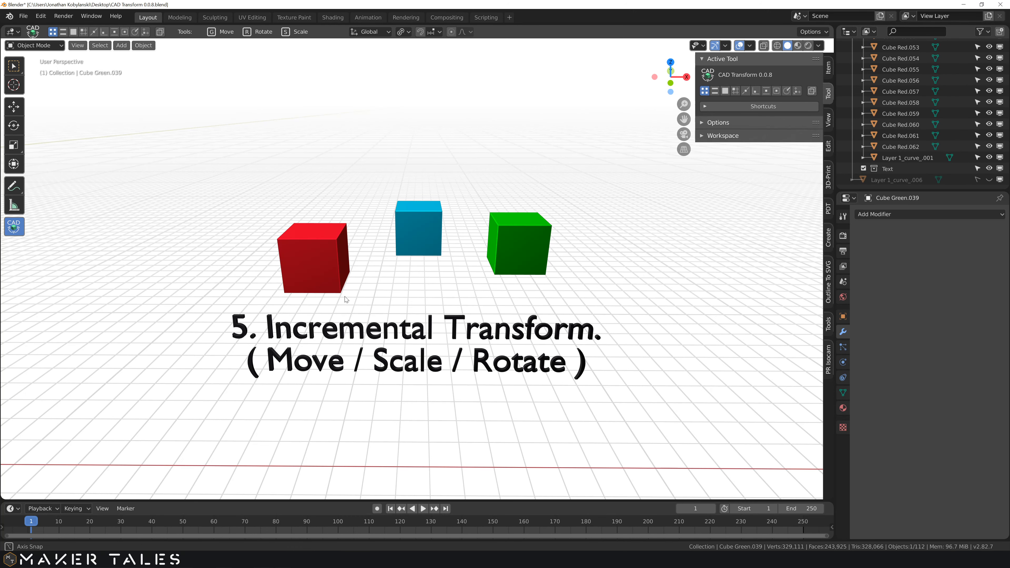
Move the red cube about 1 mm in the negative X direction by its lower front-right corner, using fine incremental rounding.
middle_click_drag(349, 302, 334, 316)
scroll(361, 319, "up", 2)
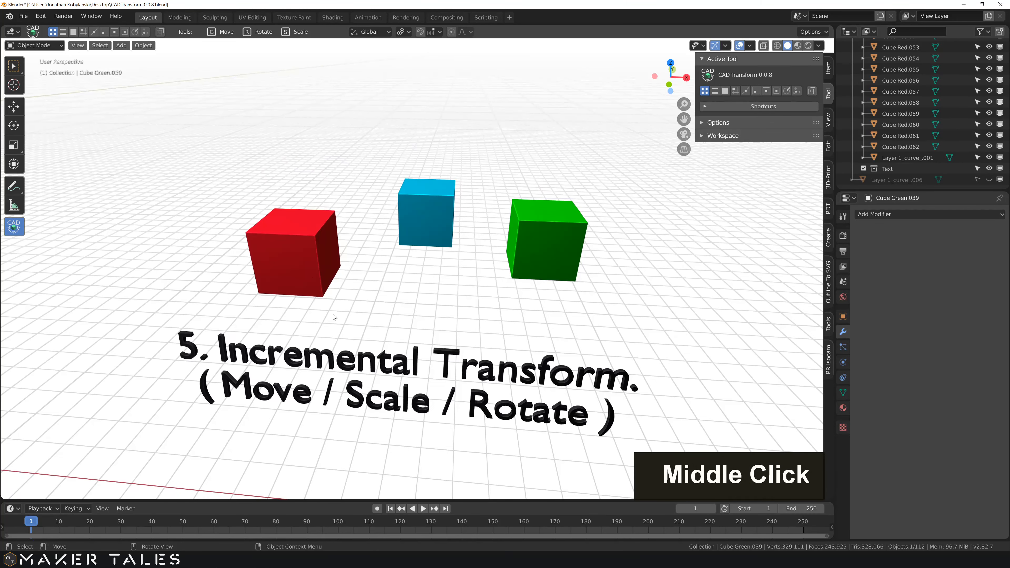
left_click(313, 276)
key("g")
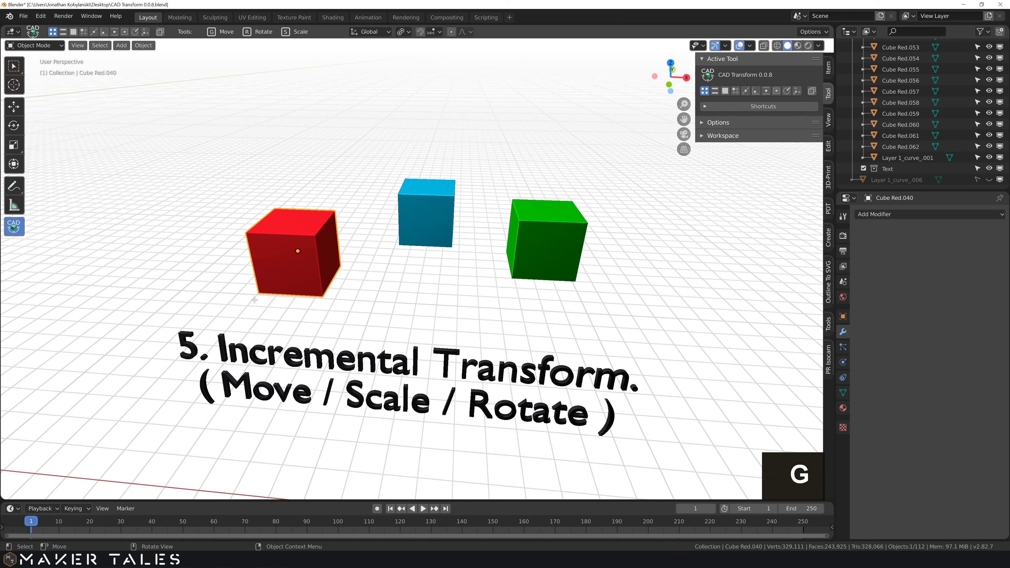
left_click(323, 296)
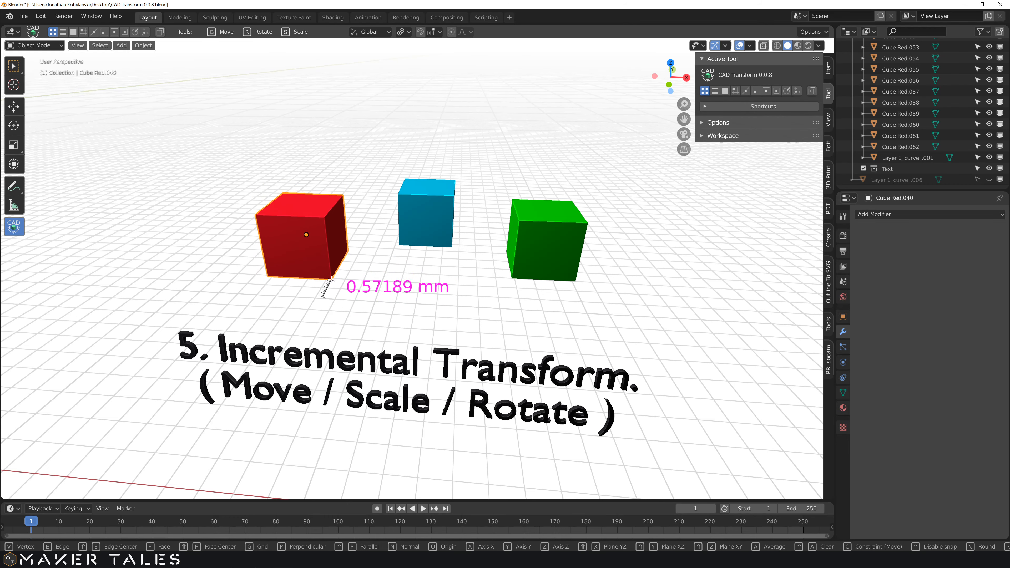
key("x")
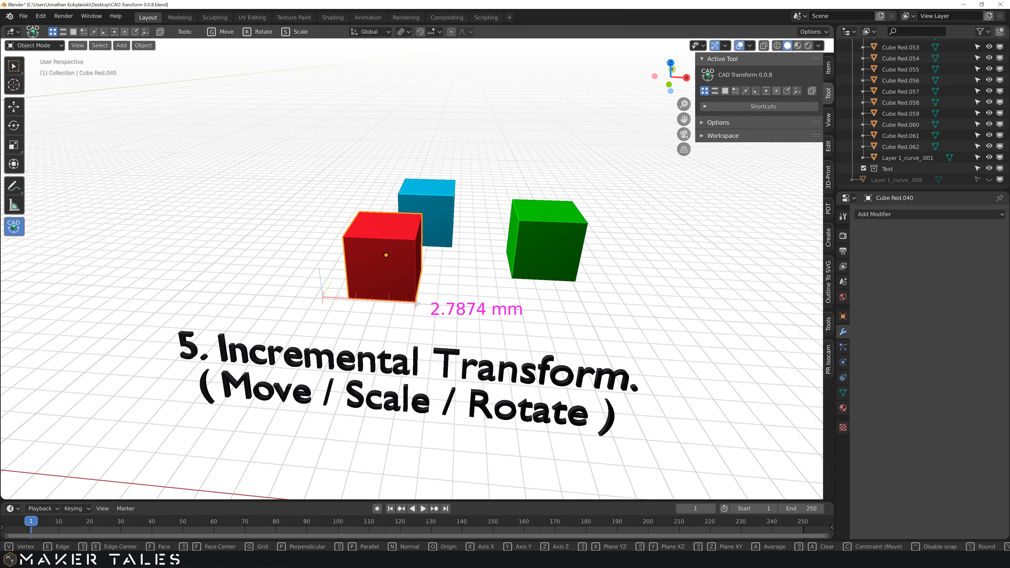
key("alt")
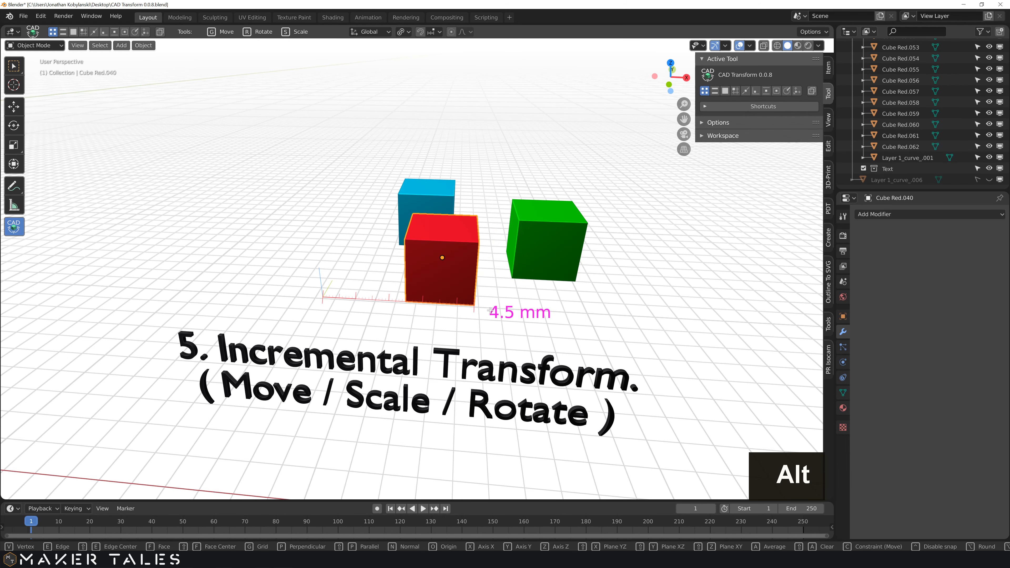
key("shift")
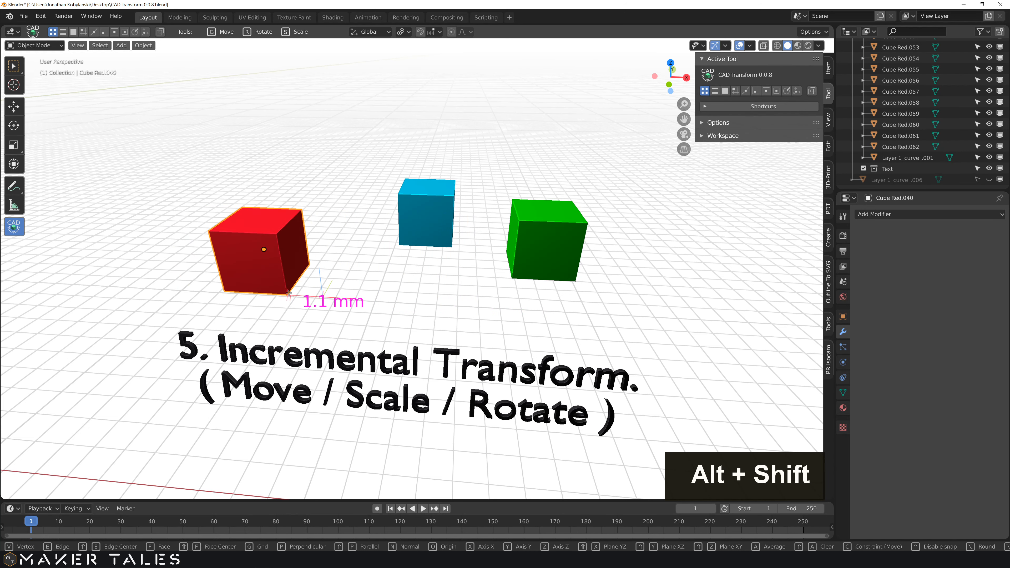
left_click(289, 301, "alt+shift")
Widen the blue cube along its lower front edge in fine rounded increments, pivoting on the edge's right end.
left_click(426, 215)
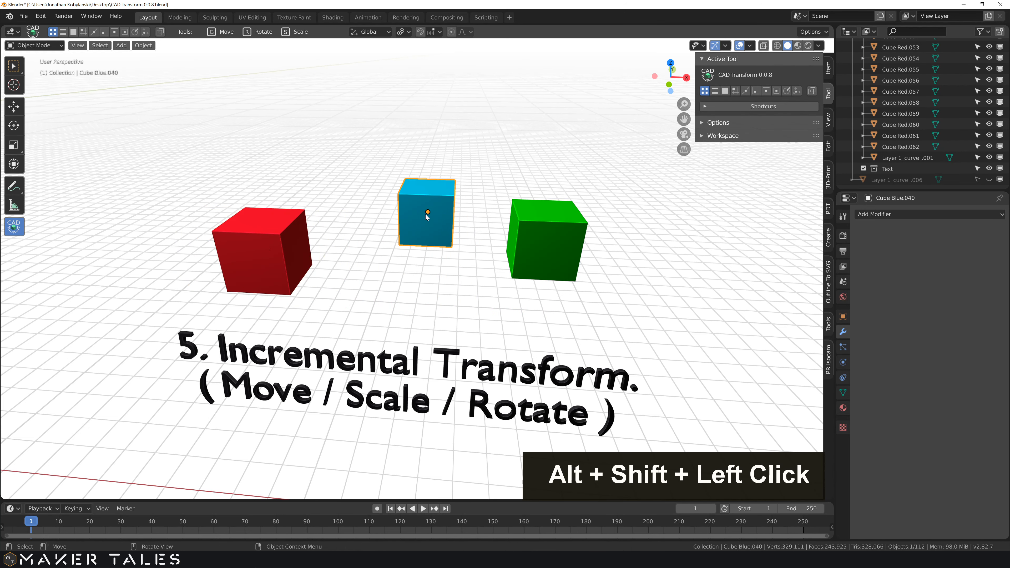
key("s")
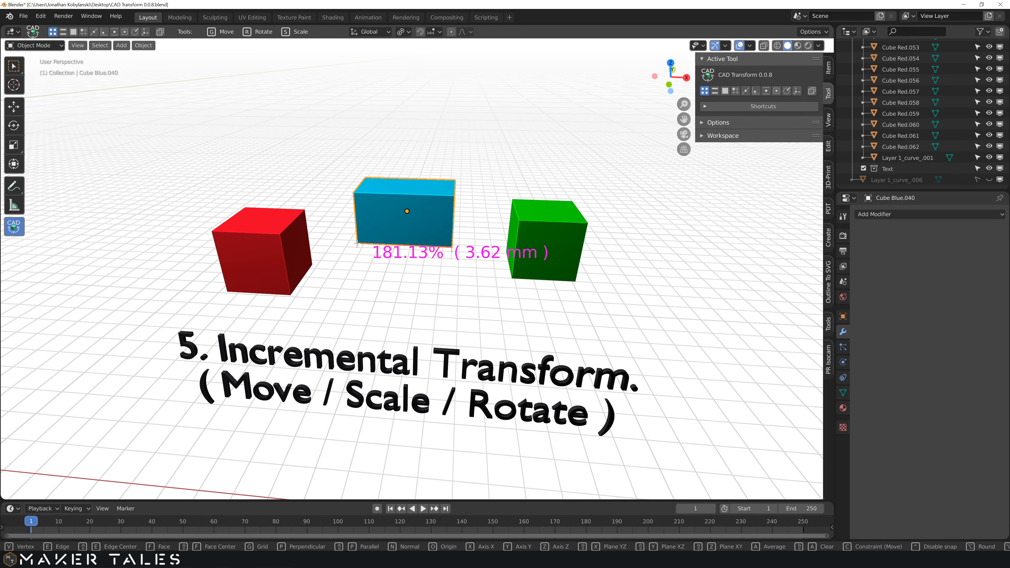
key("alt")
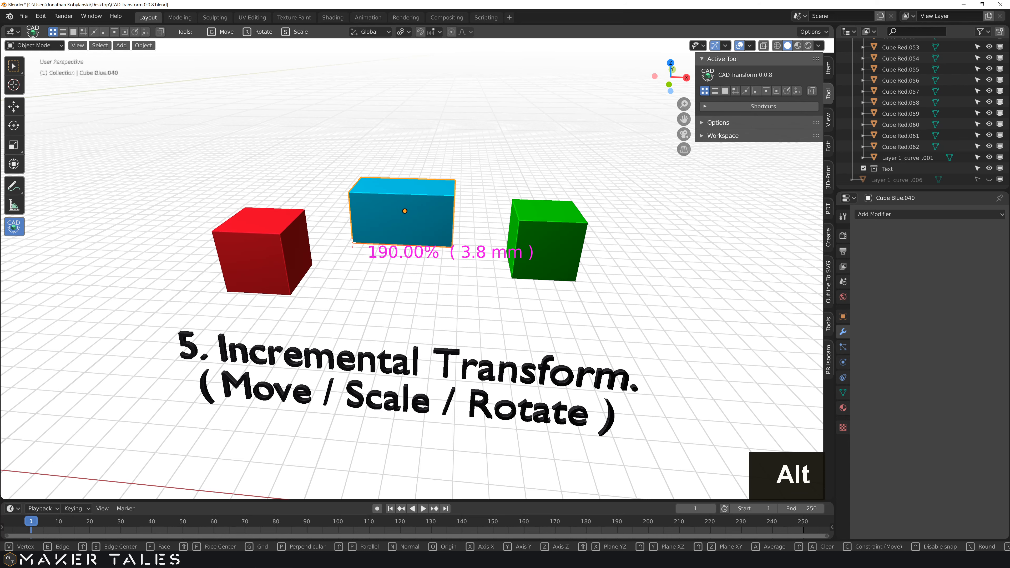
key("shift")
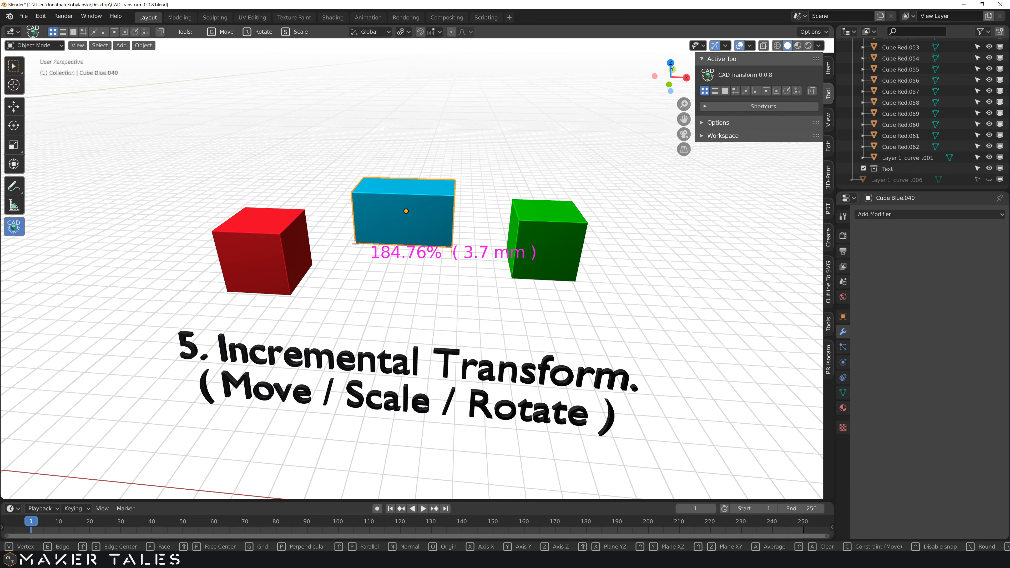
left_click(350, 245)
Rotate the green cube about the Z axis in fine rounded angle increments, pivoting on its lower front-right corner.
left_click(521, 255)
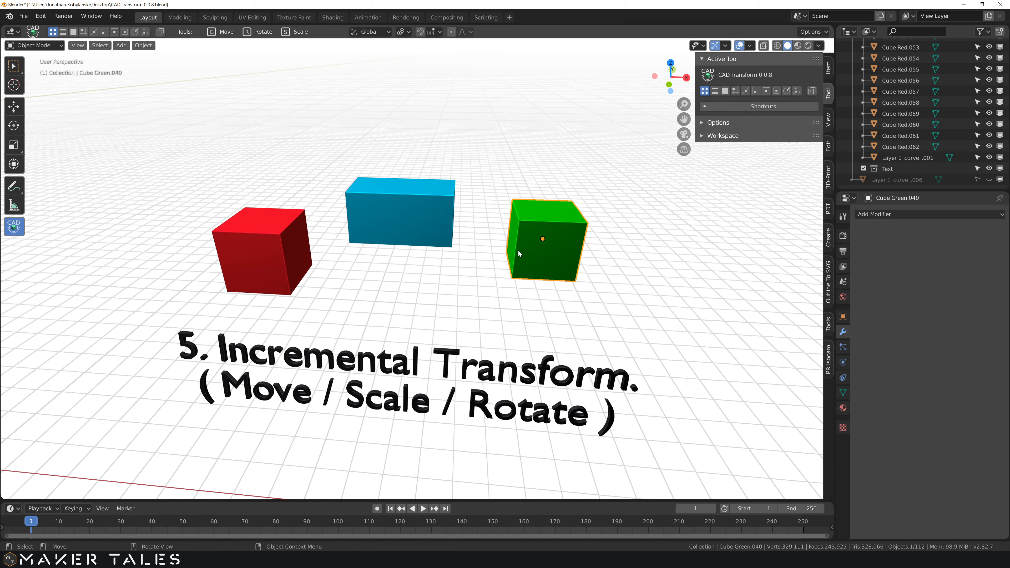
key("alt")
key("r")
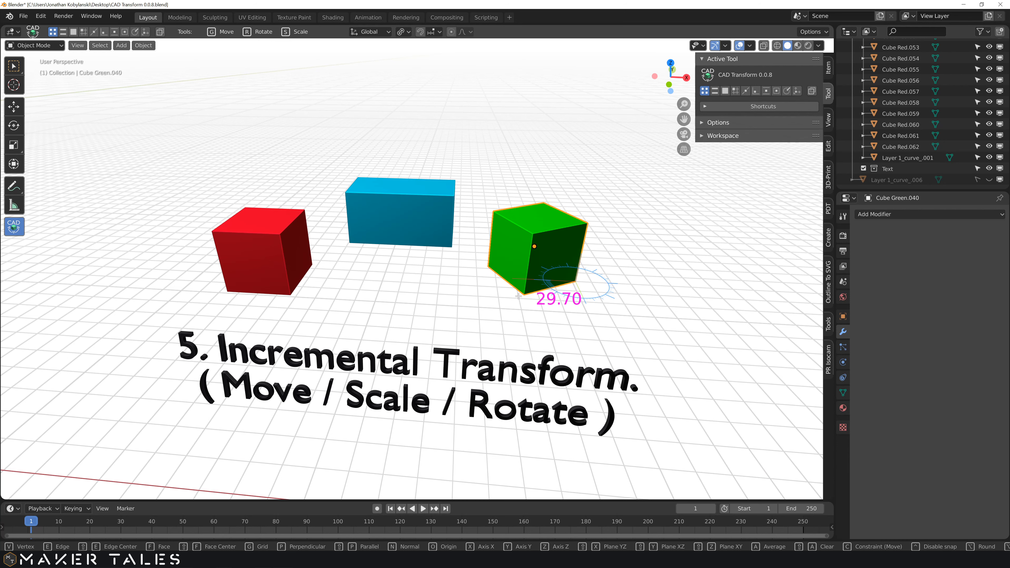
key("alt")
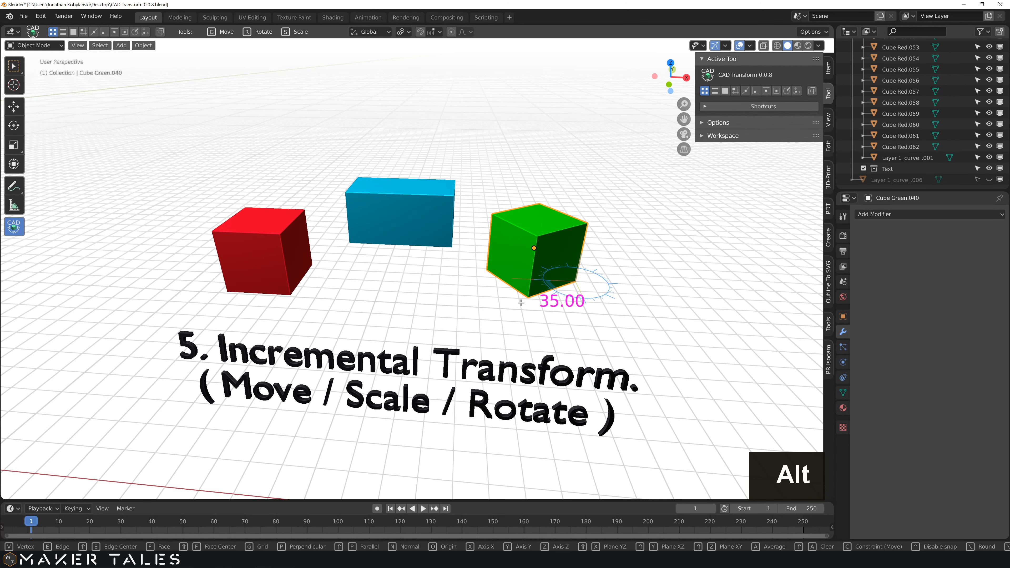
left_click_drag(520, 299, 530, 312, "alt+shift")
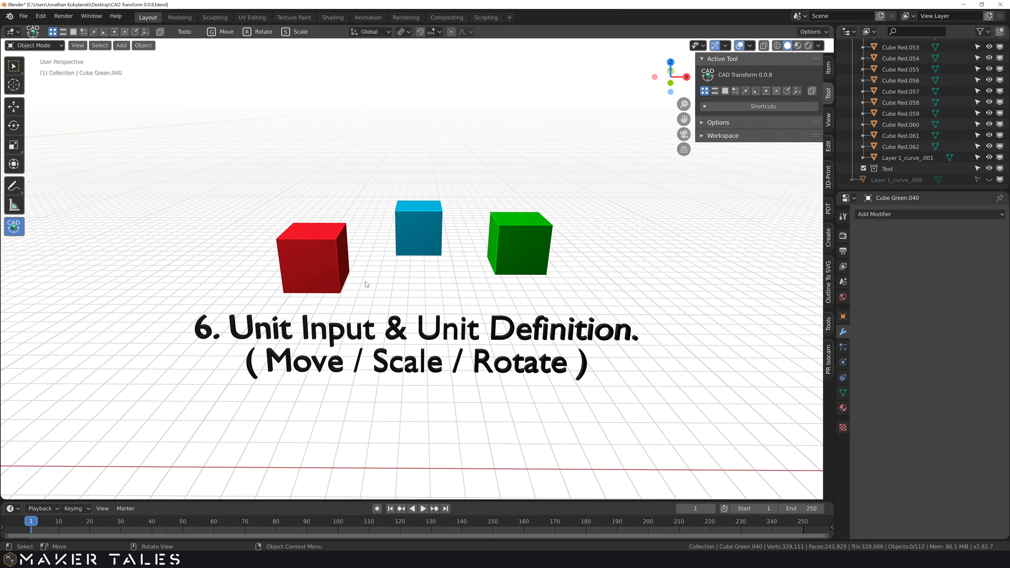
Start moving the red cube along Y by its lower front-right corner, trying a typed distance of 1 mm.
middle_click_drag(412, 287, 350, 294)
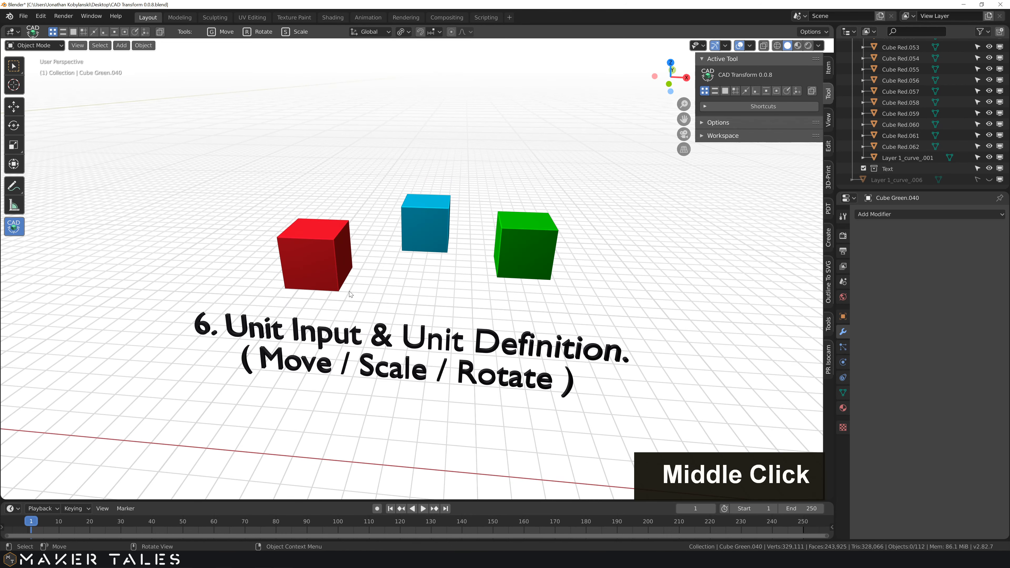
left_click(318, 276)
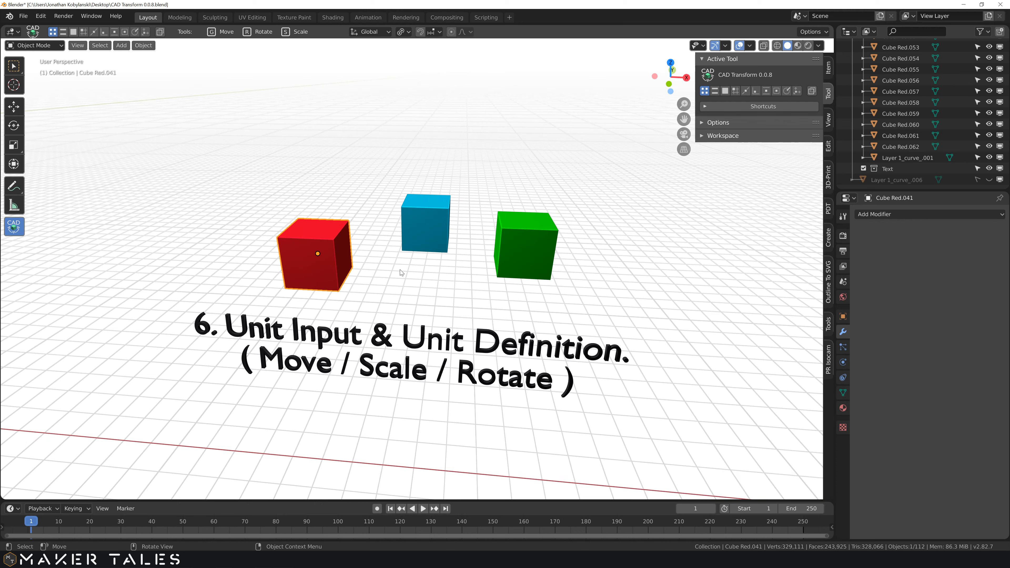
key("g")
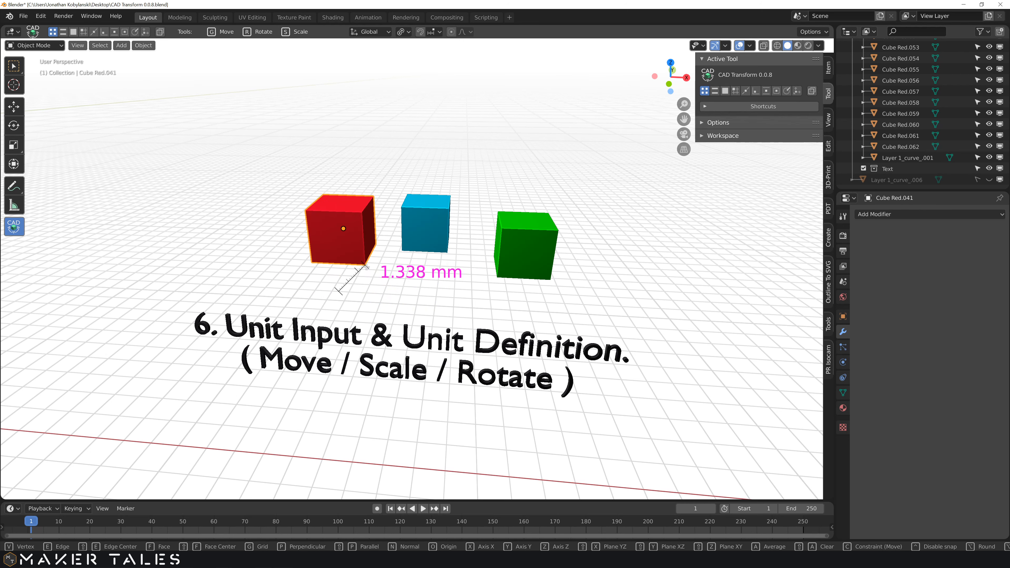
key("y")
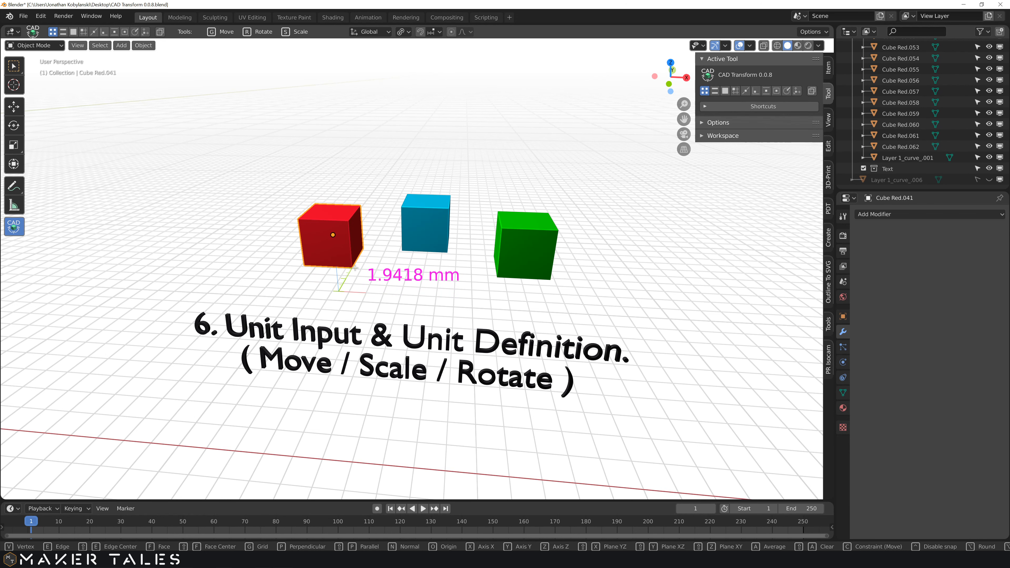
type("1")
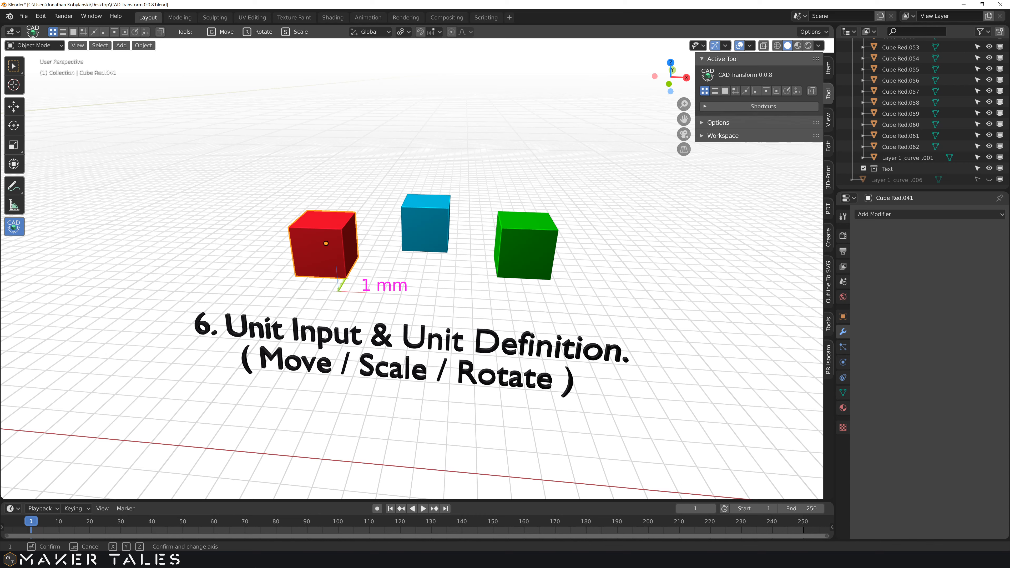
key("Escape")
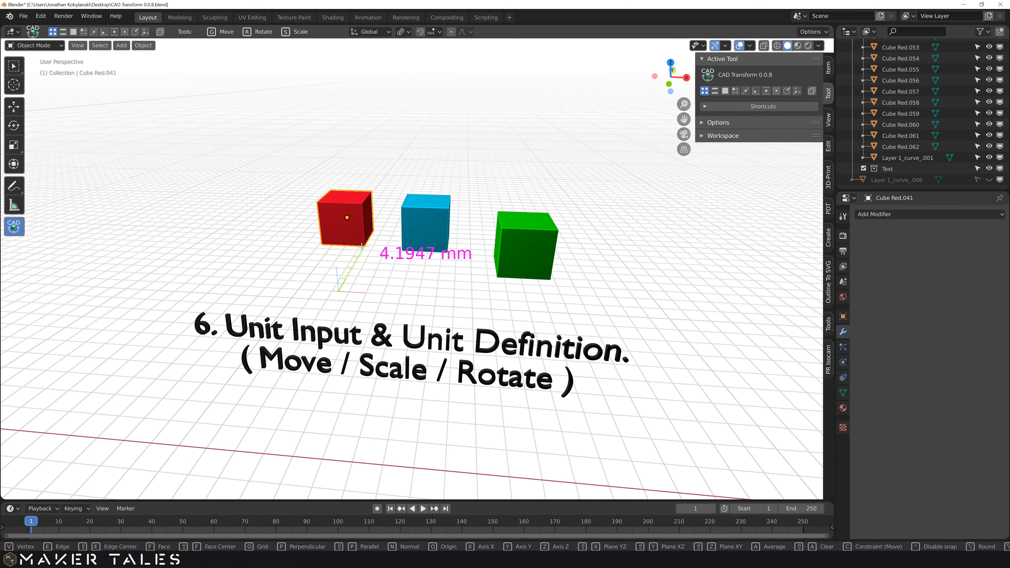
Try distances of 1.5 mm, 1.5 inches and 1 ft for the red cube's Y move, and commit it at 1 mm.
type("1.5")
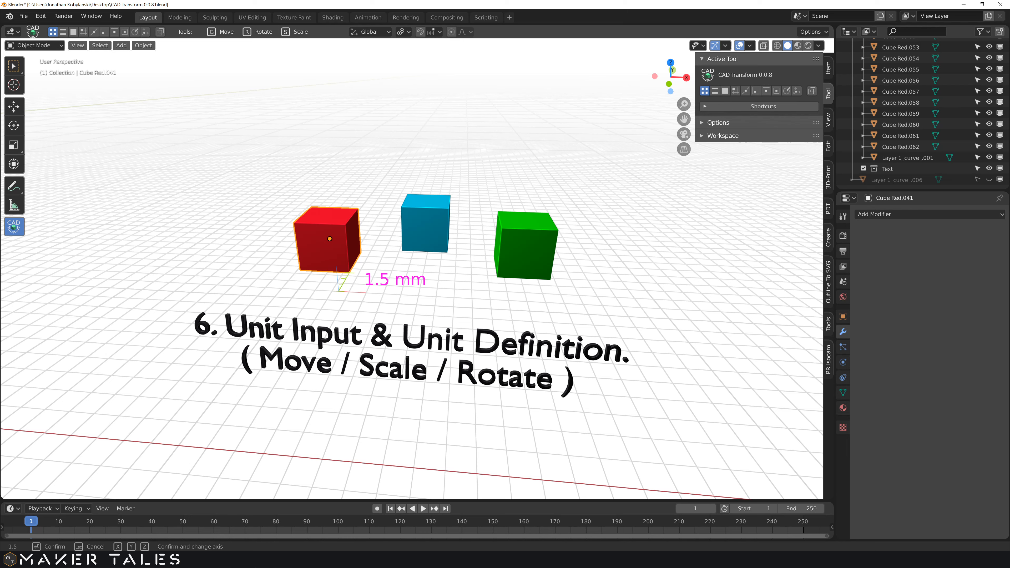
type("\"")
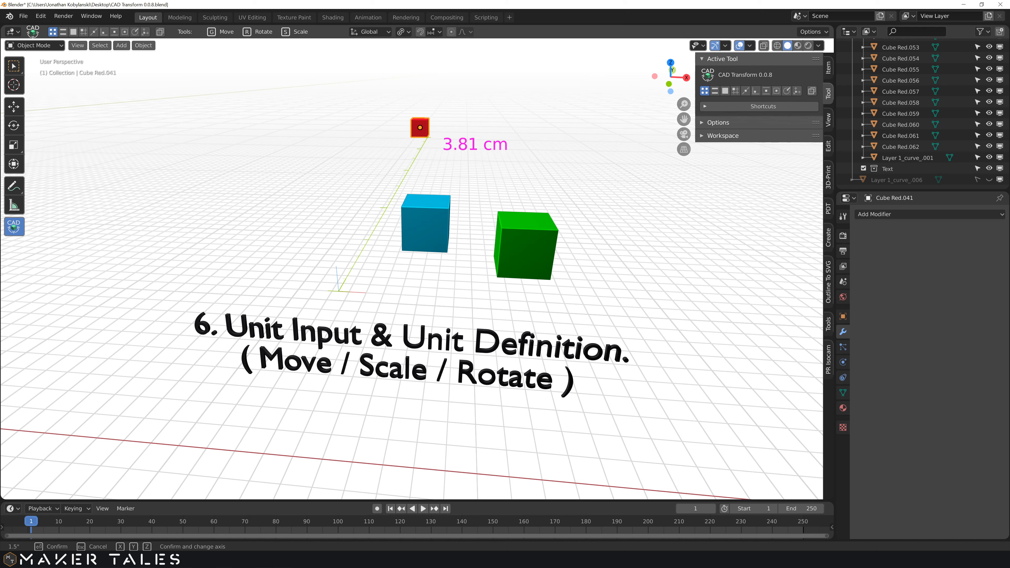
key("BackSpace")
key("BackSpace")
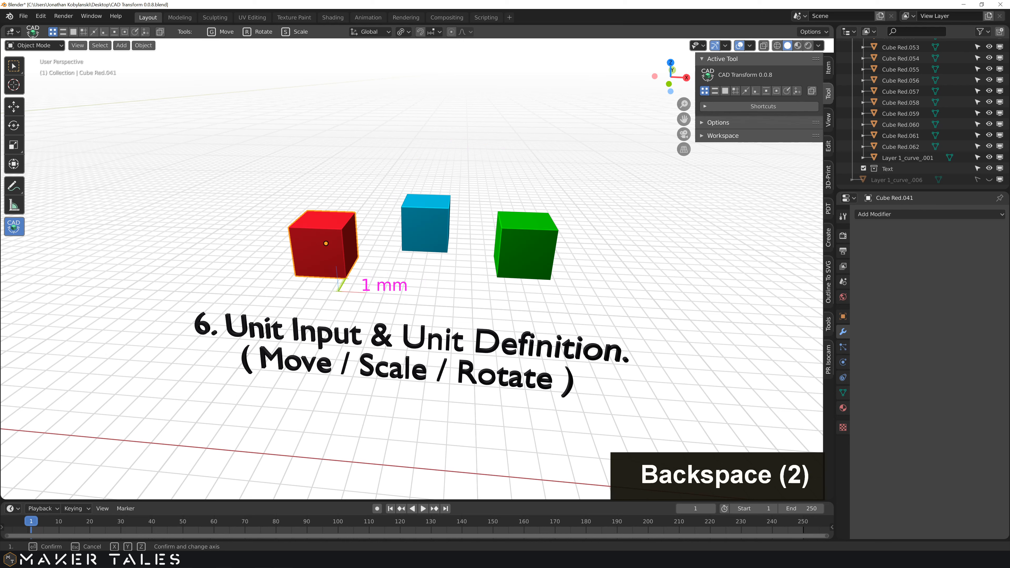
key("BackSpace")
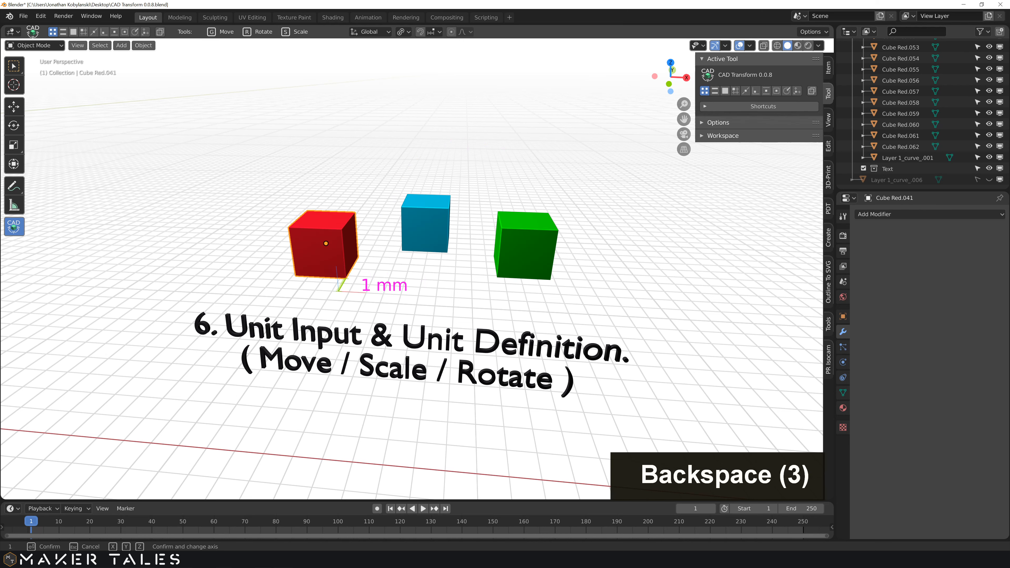
type("ft")
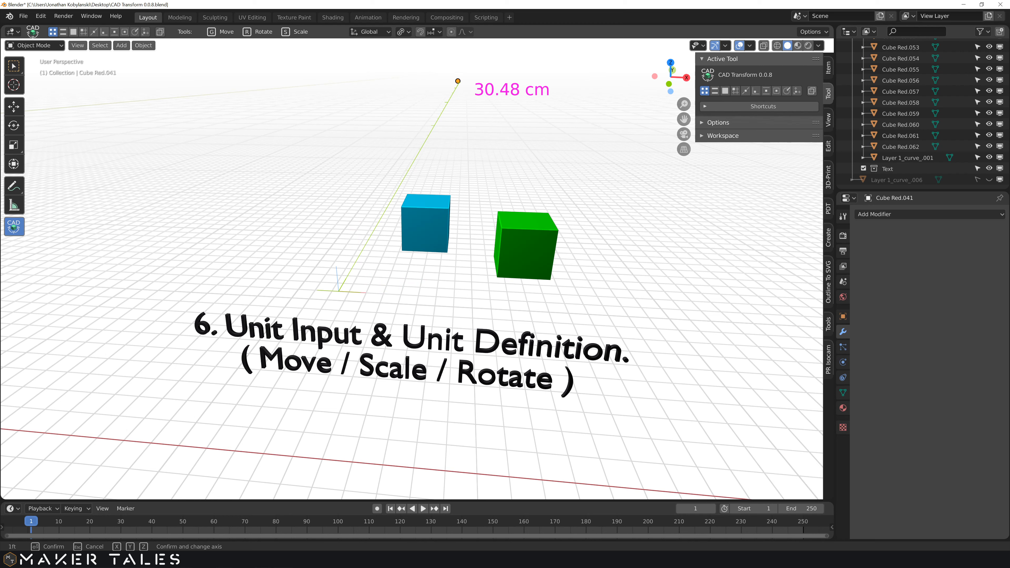
key("BackSpace")
key("BackSpace")
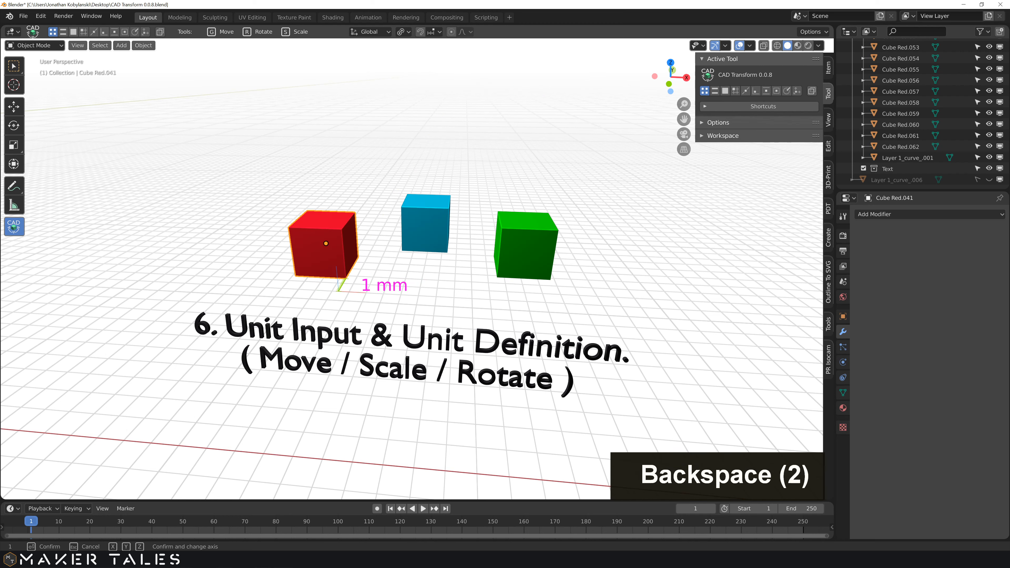
key("Return")
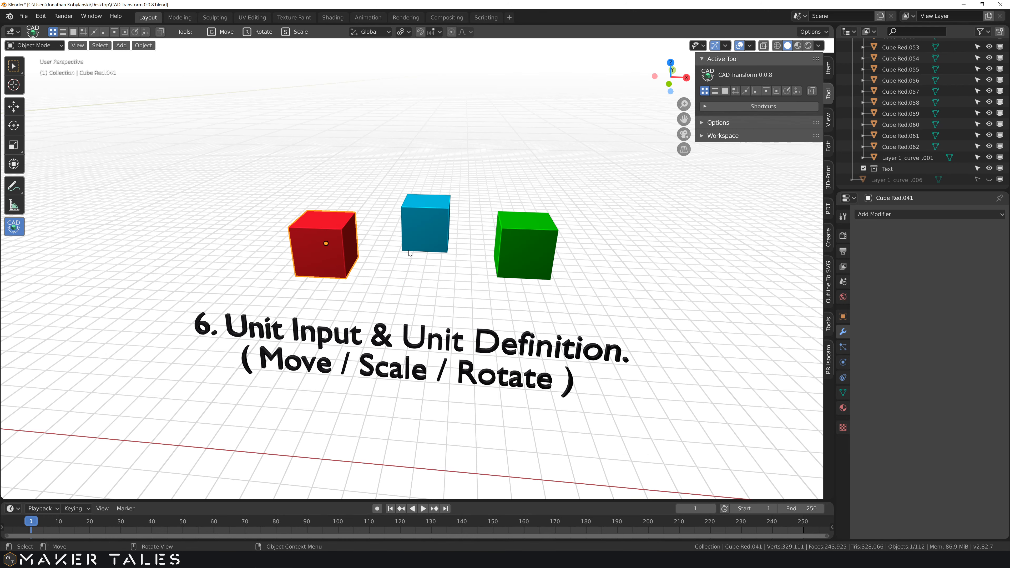
Start scaling the blue cube along its lower front edge, pivoting on the edge's right end, and try a factor of 3.
middle_click_drag(385, 258, 404, 239)
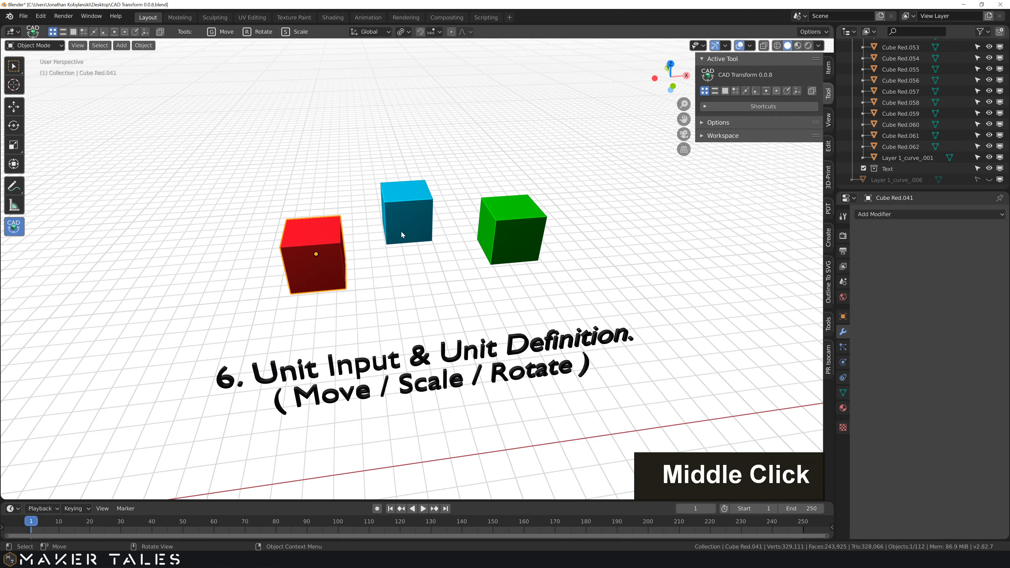
left_click(401, 231)
mouse_move(400, 276)
middle_mouse_down()
mouse_move(422, 279)
mouse_move(390, 282)
mouse_move(394, 272)
middle_mouse_up()
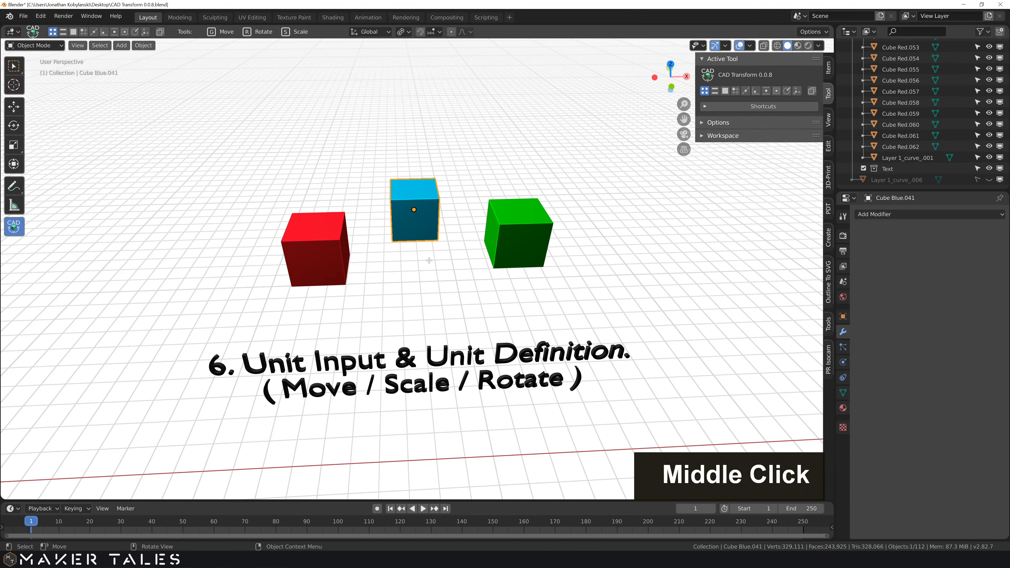
key("s")
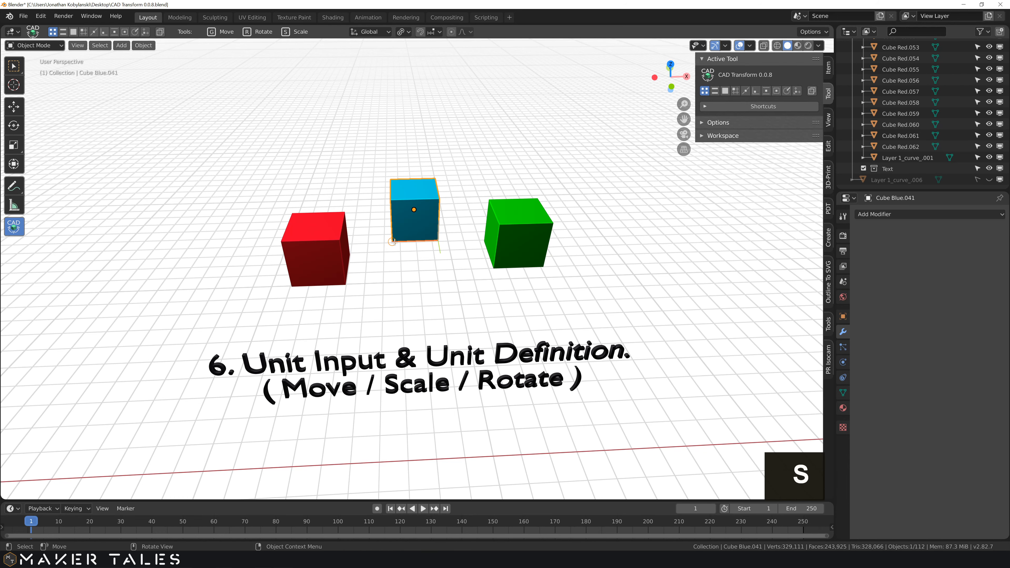
middle_click_drag(401, 209, 337, 216)
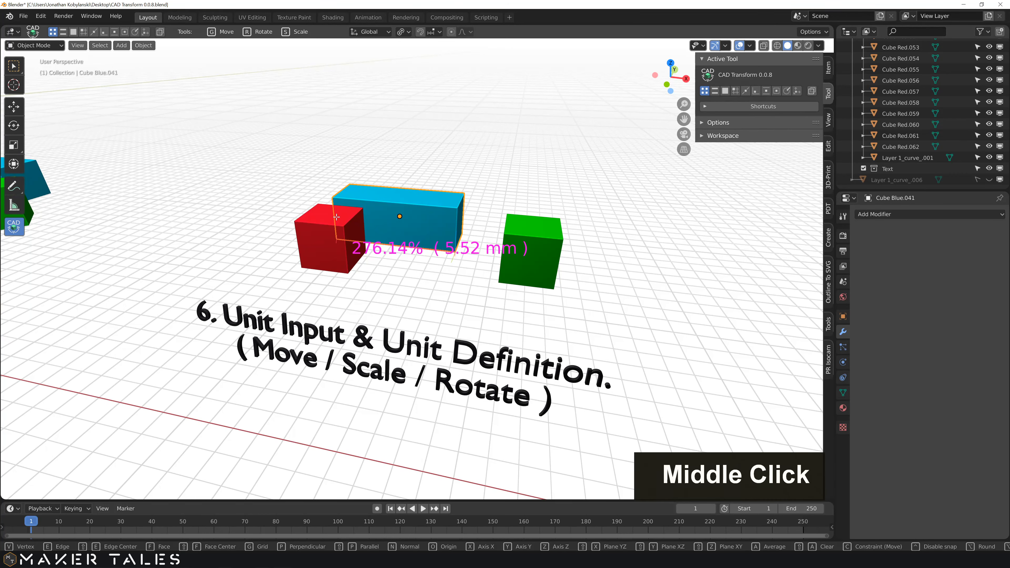
type("3")
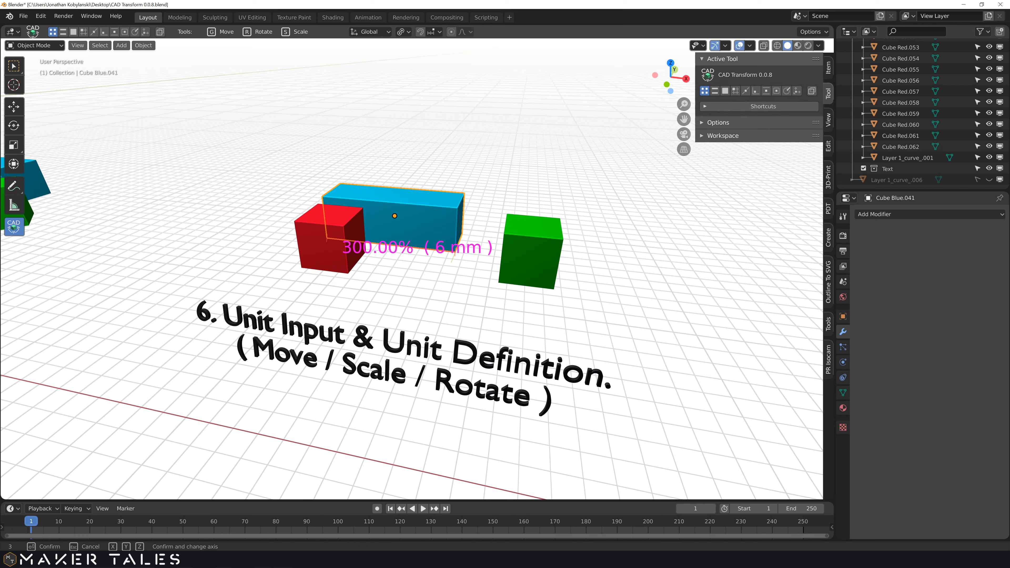
Try an absolute width of 3 m for the blue cube's scaling, and commit it at 3 mm.
type("m")
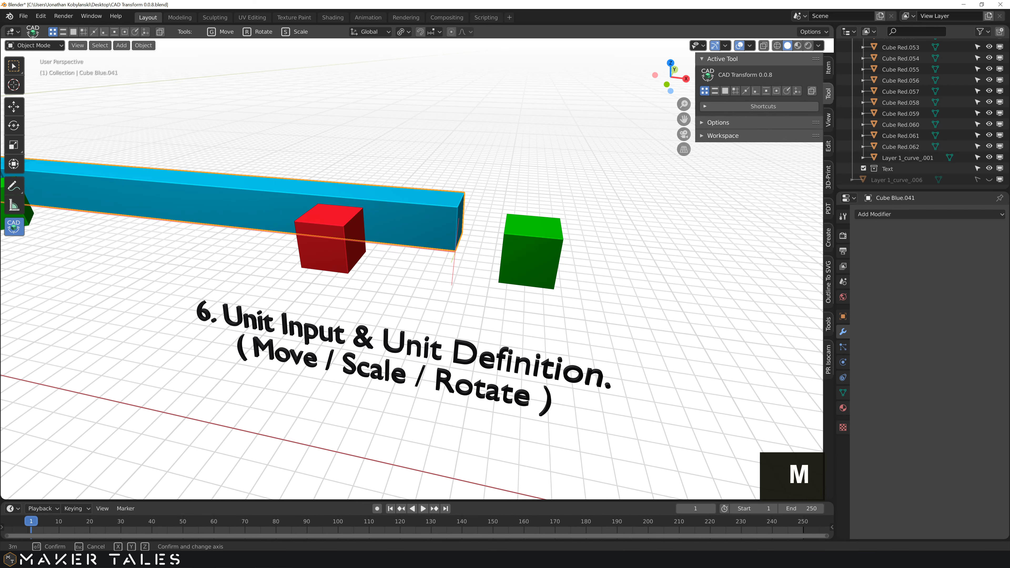
key("BackSpace")
type("mm")
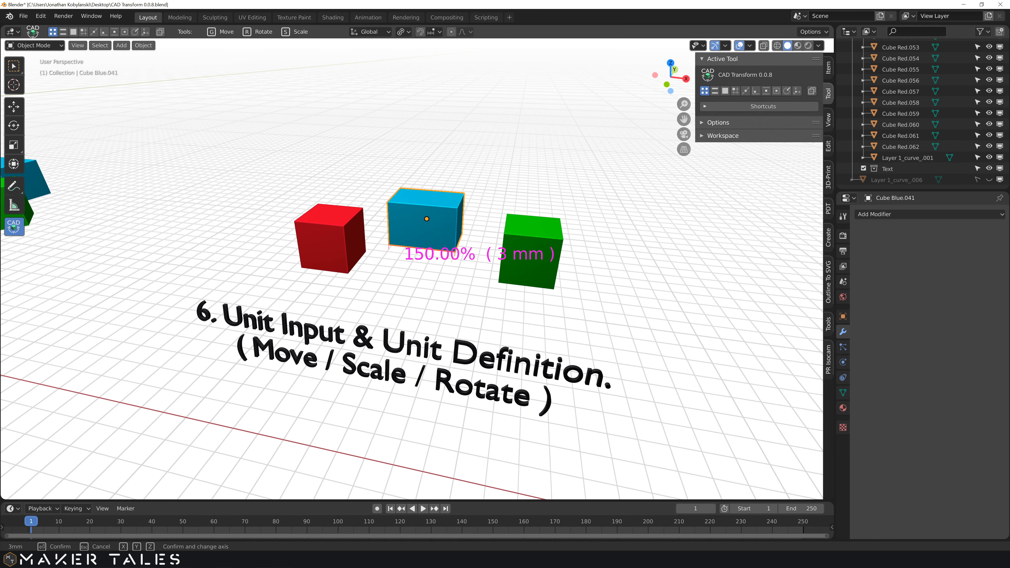
key("Return")
Rotate the green cube about Z, pivoting on its lower front-right corner, trying 15 degrees and committing at -15 degrees.
middle_click_drag(412, 275, 465, 263)
left_click(511, 239)
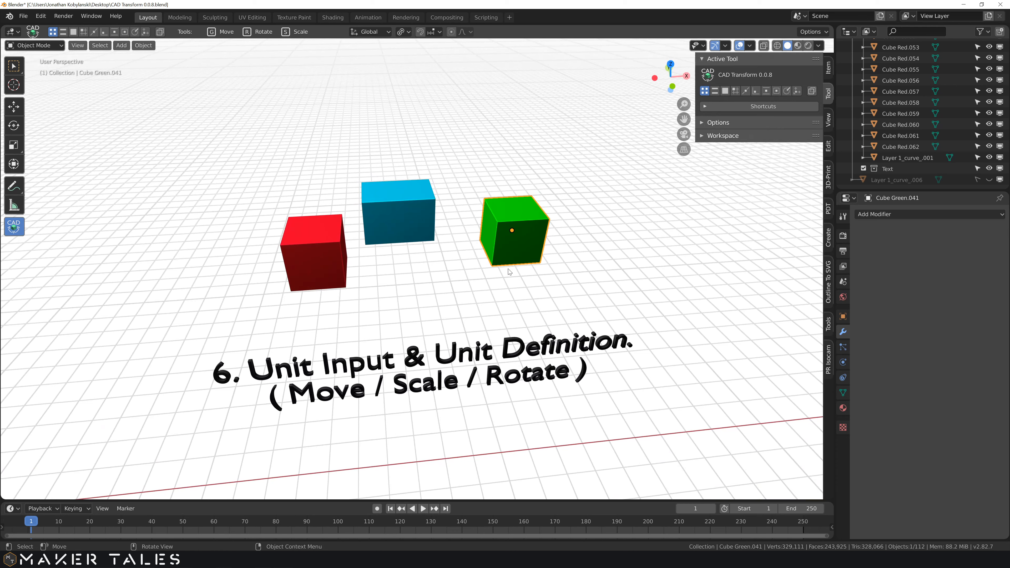
key("r")
left_click(540, 263)
left_click(493, 265)
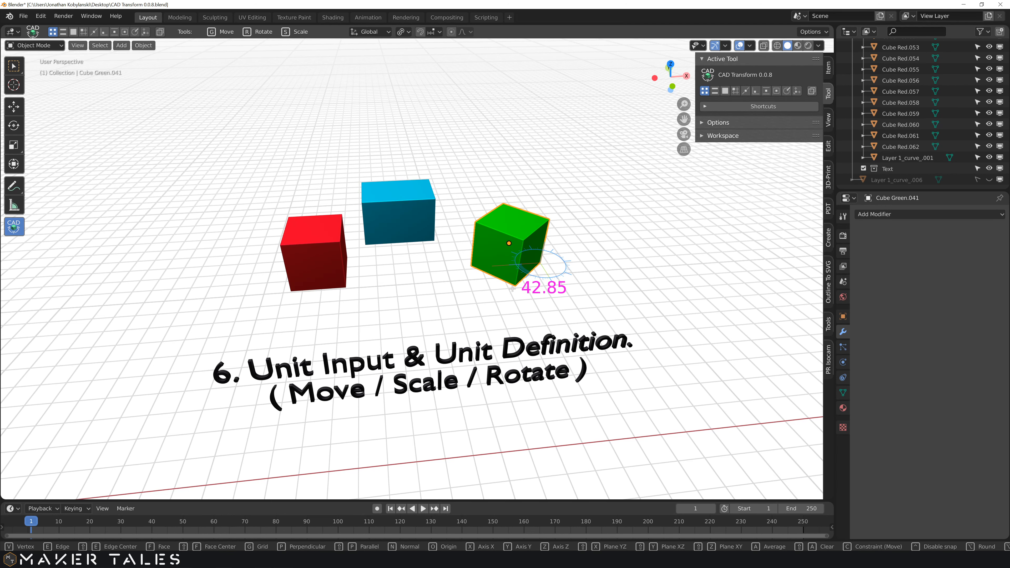
type("15")
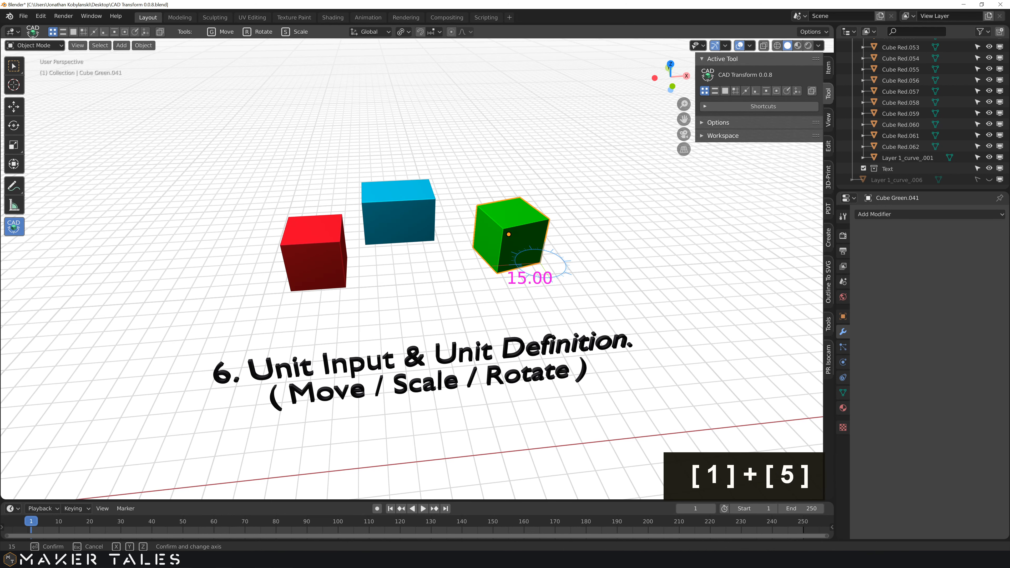
key("minus")
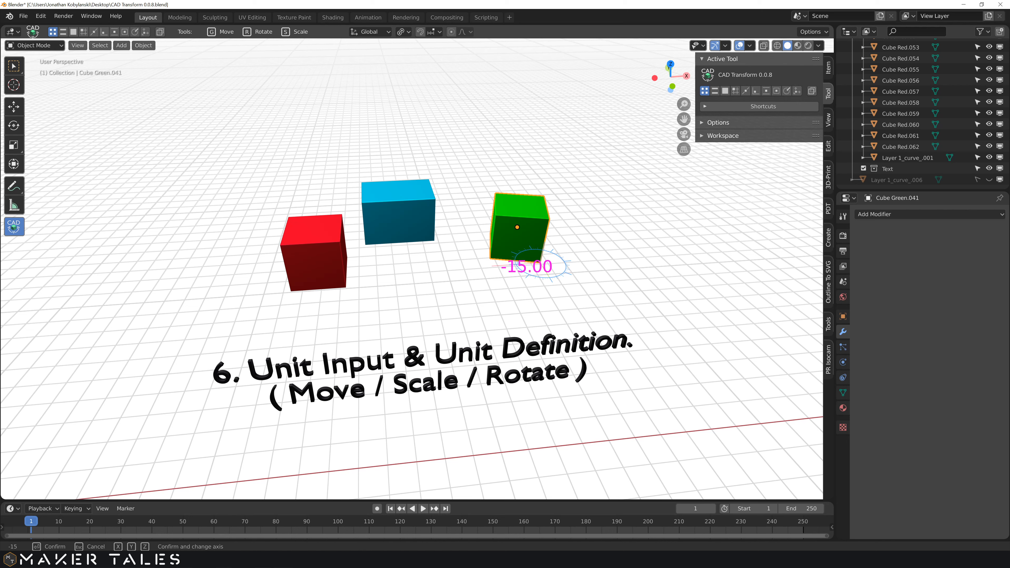
key("Return")
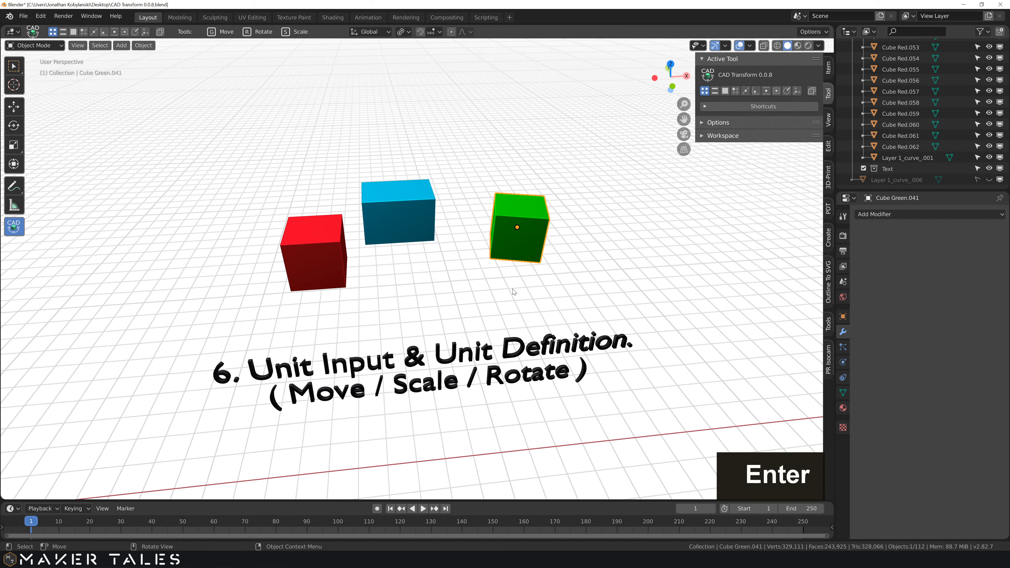
mouse_move(513, 291)
middle_mouse_down()
mouse_move(430, 251)
mouse_move(501, 289)
mouse_move(509, 307)
mouse_move(529, 297)
middle_mouse_up()
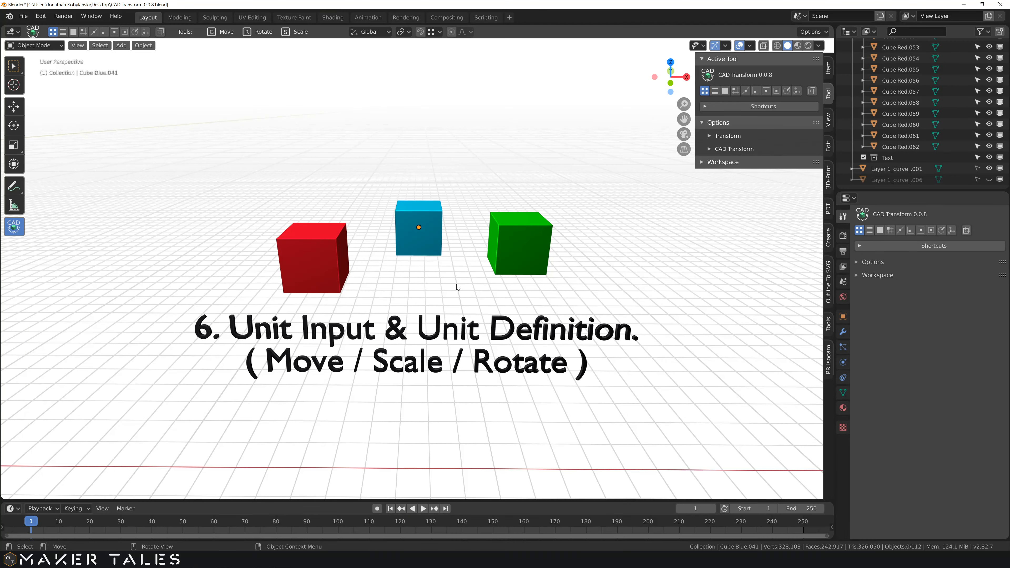
Stretch the blue cube along its lower front edge to the red cube's upper rear-left corner, offset by -1 mm.
middle_click_drag(460, 281, 442, 253)
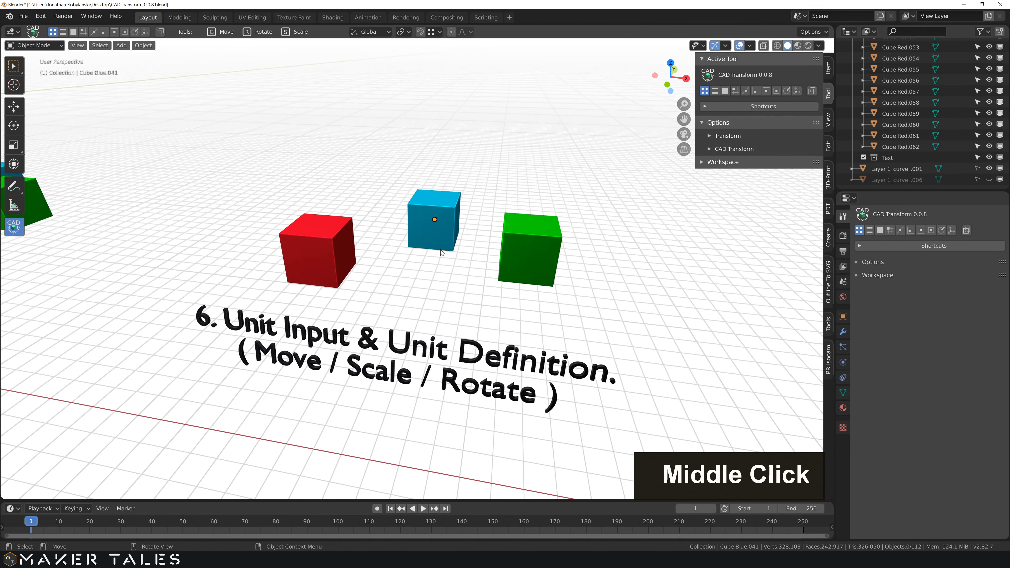
left_click(424, 240)
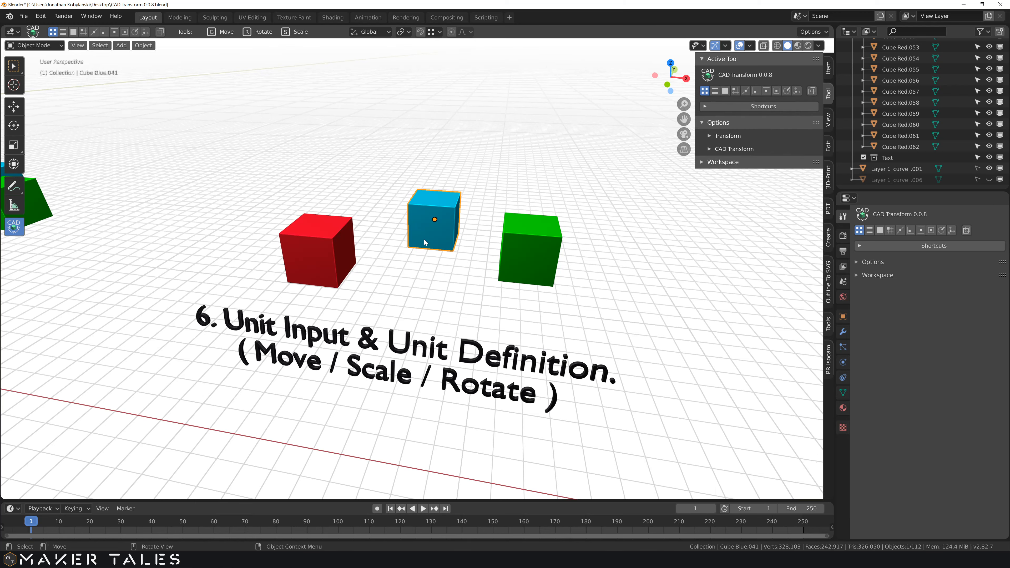
key("s")
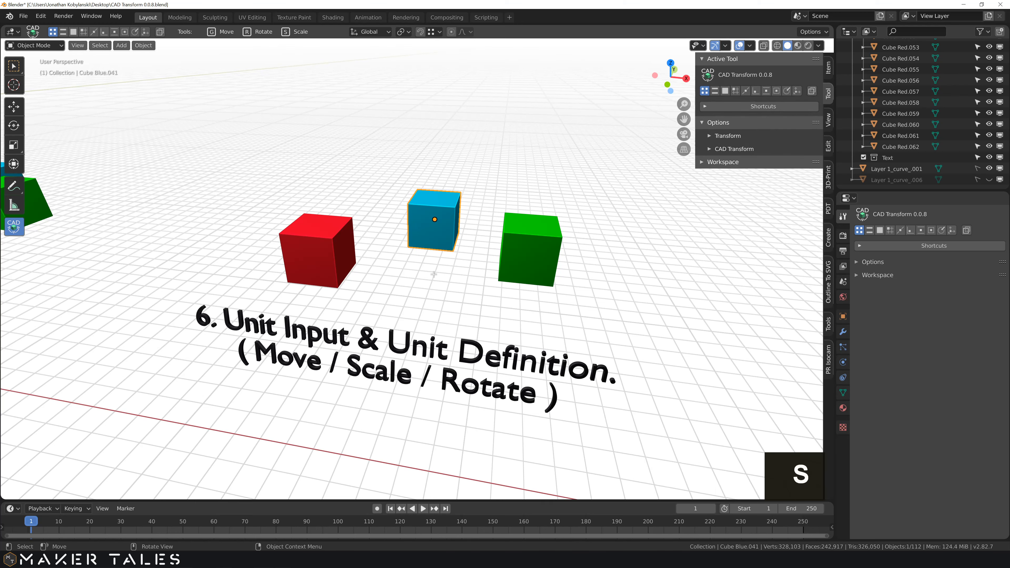
key("e")
left_click(401, 247)
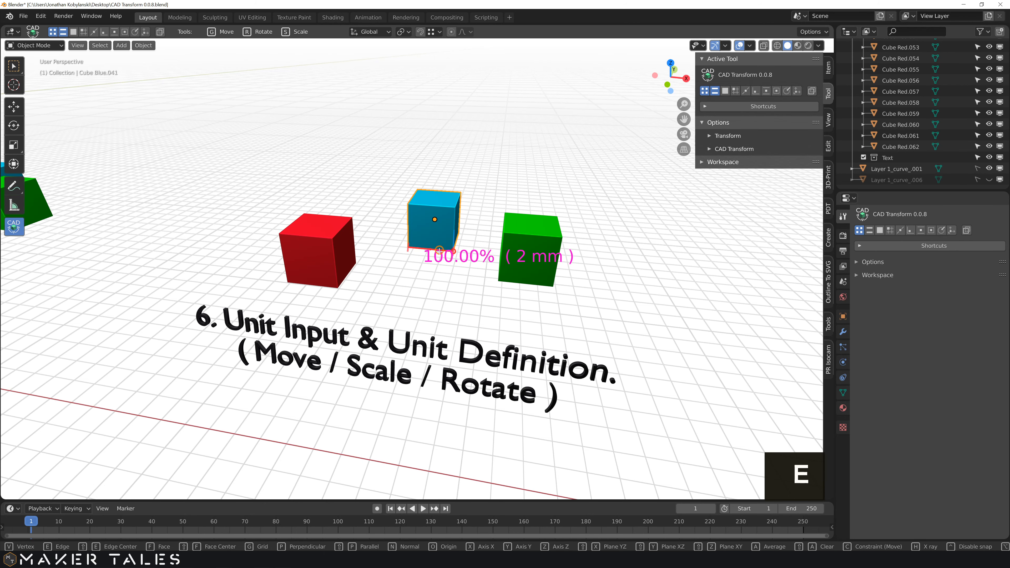
middle_click_drag(392, 254, 352, 237)
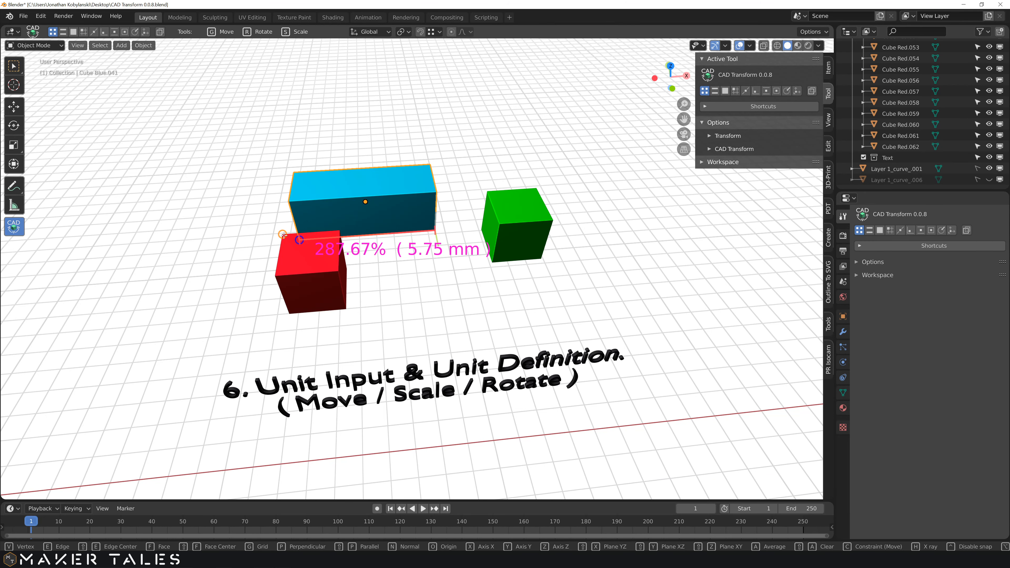
type("-1mm")
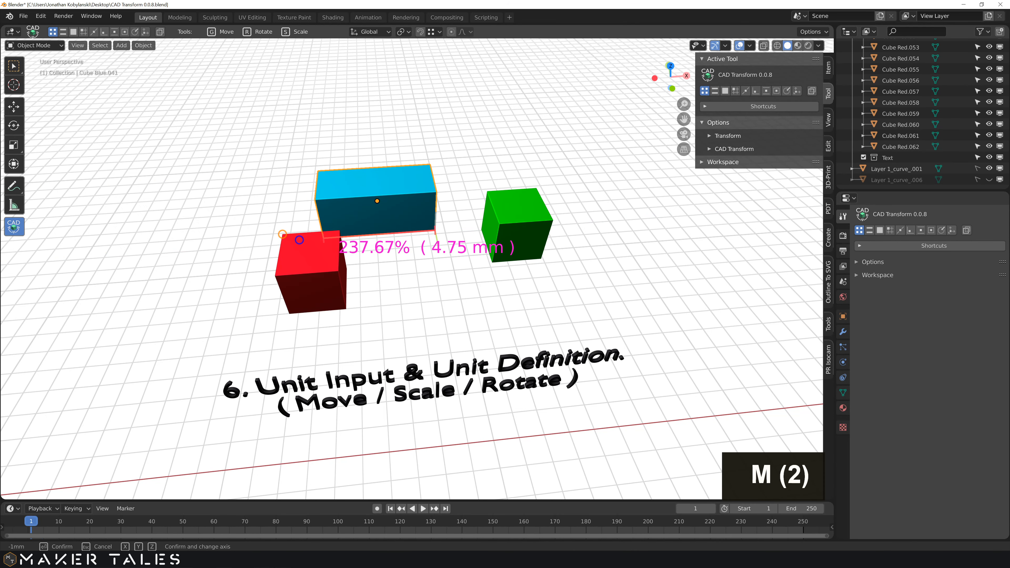
key("Return")
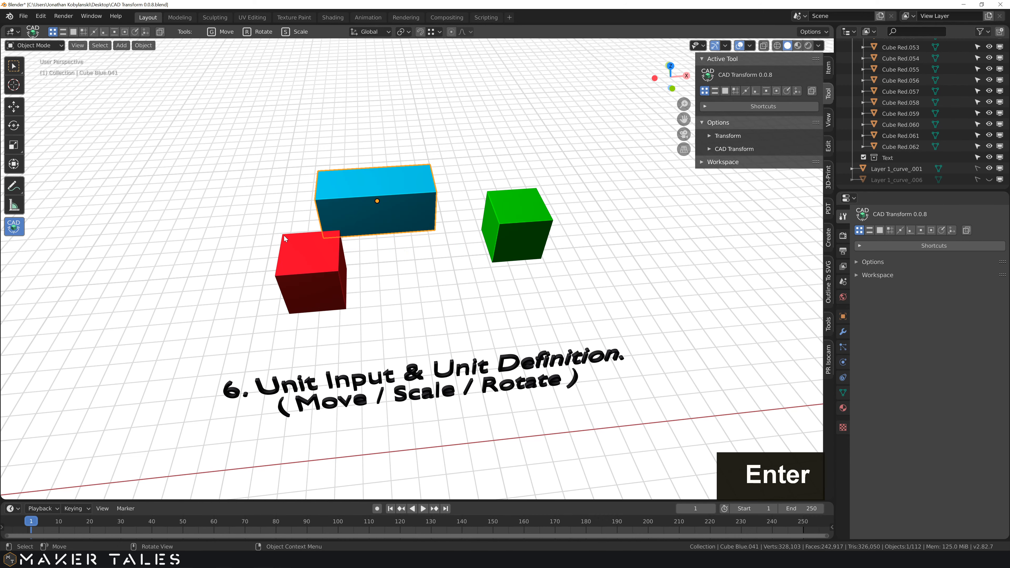
middle_click_drag(291, 237, 332, 236)
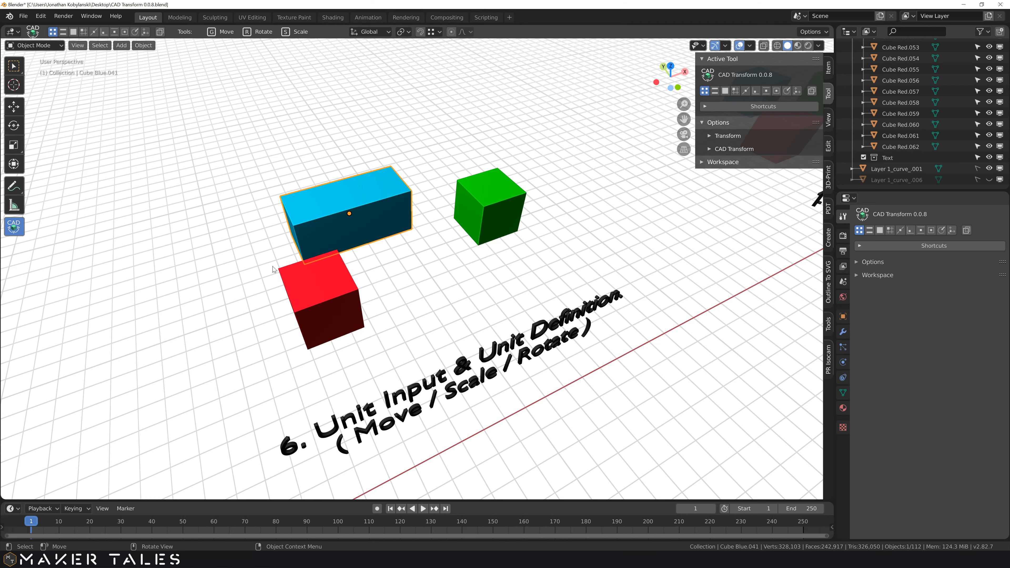
Move the red cube along X by its lower front-right corner, using the combined distance 1cm -1mm.
middle_click_drag(336, 259, 277, 239)
left_click(333, 268)
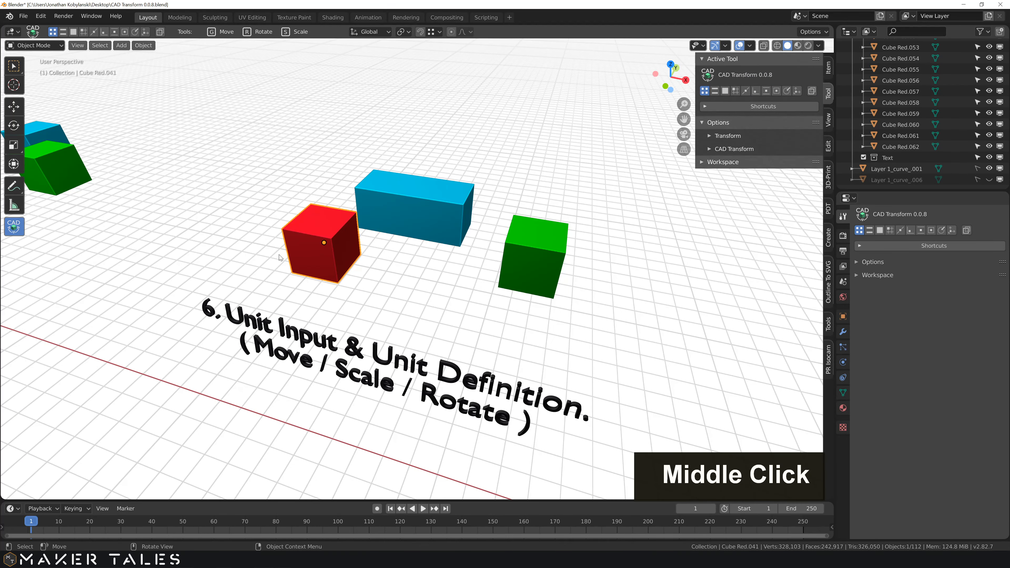
middle_click_drag(308, 302, 320, 297)
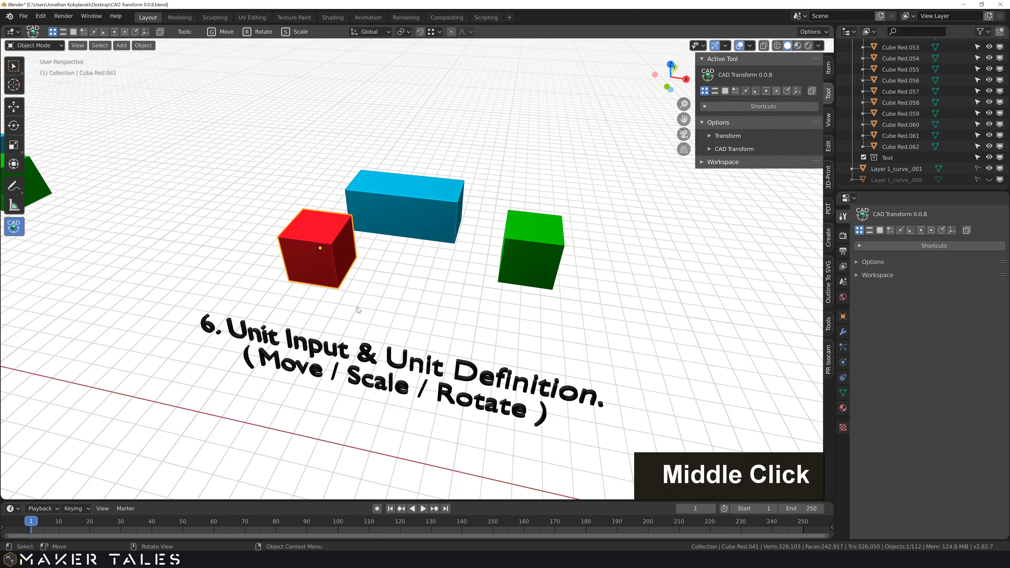
key("g")
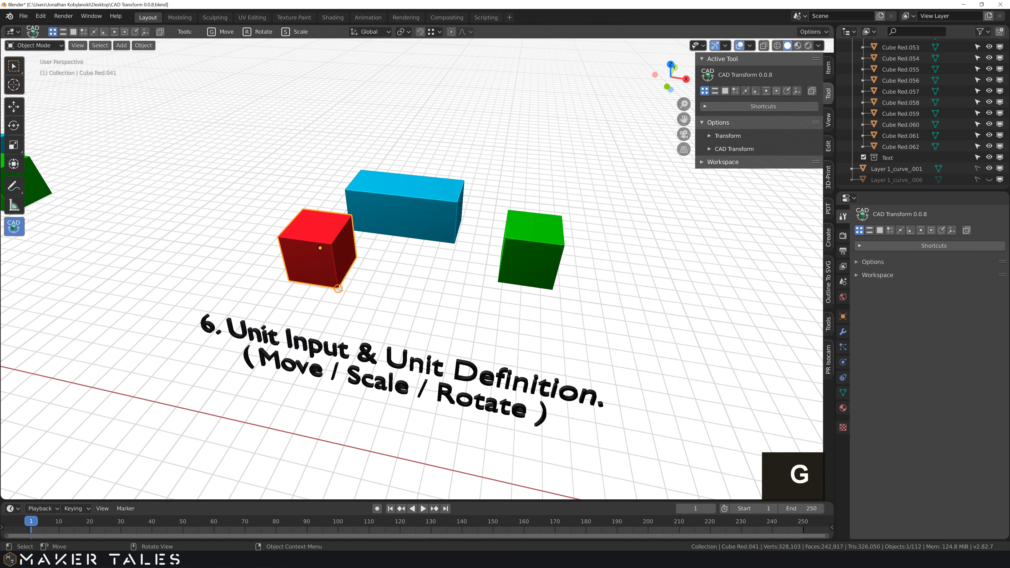
key("x")
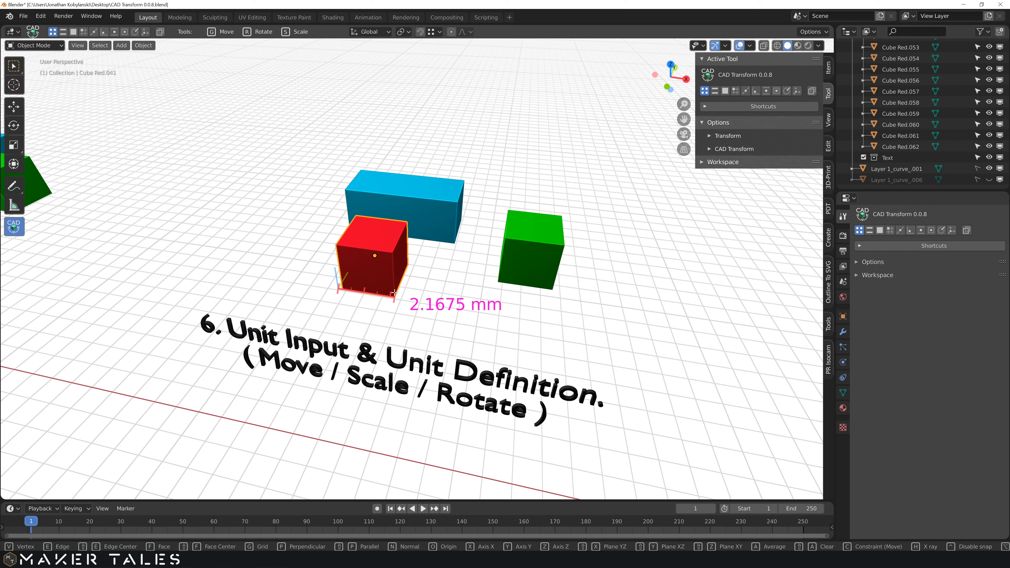
type("1cm")
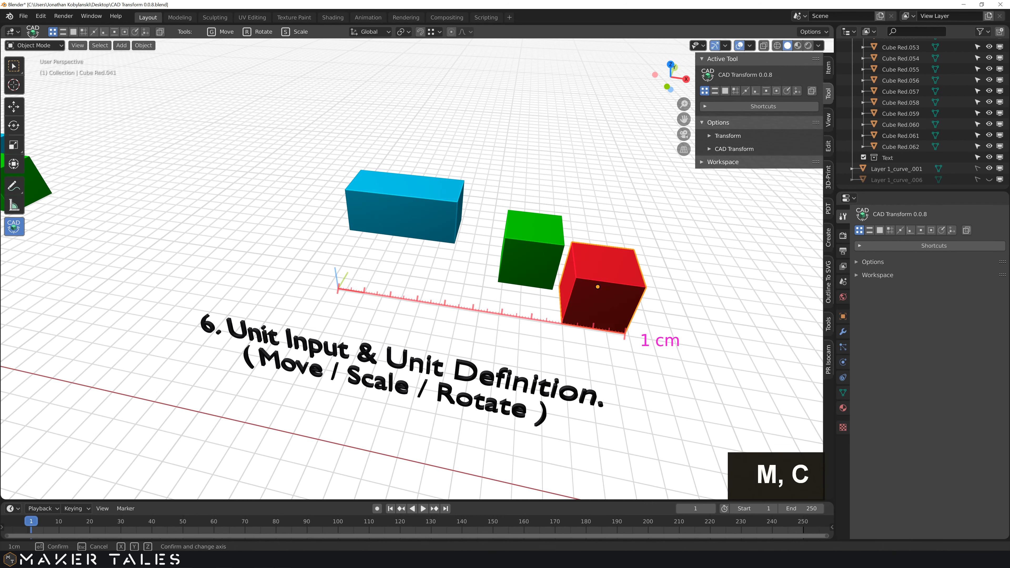
key("space")
type("-1mm")
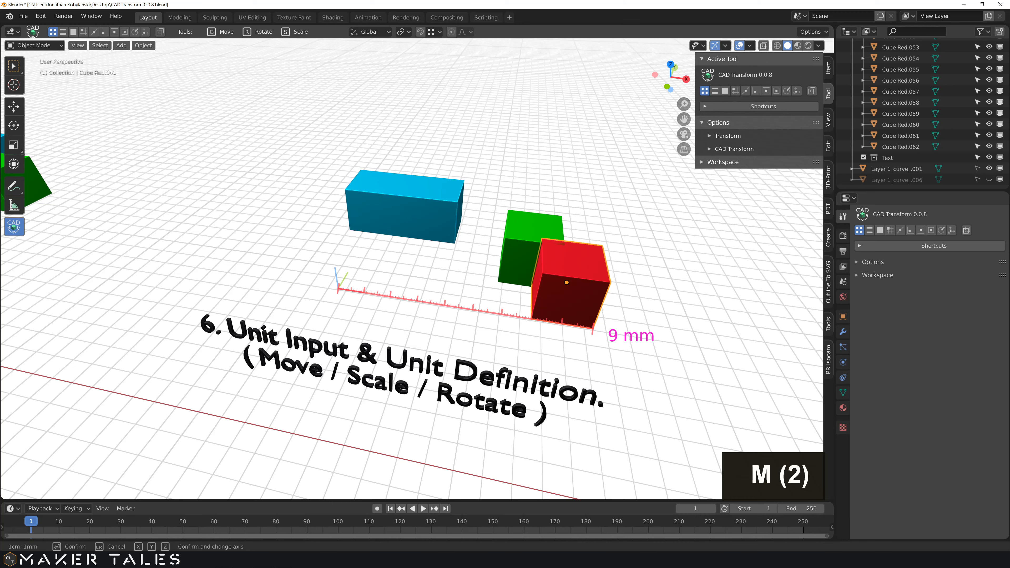
key("Return")
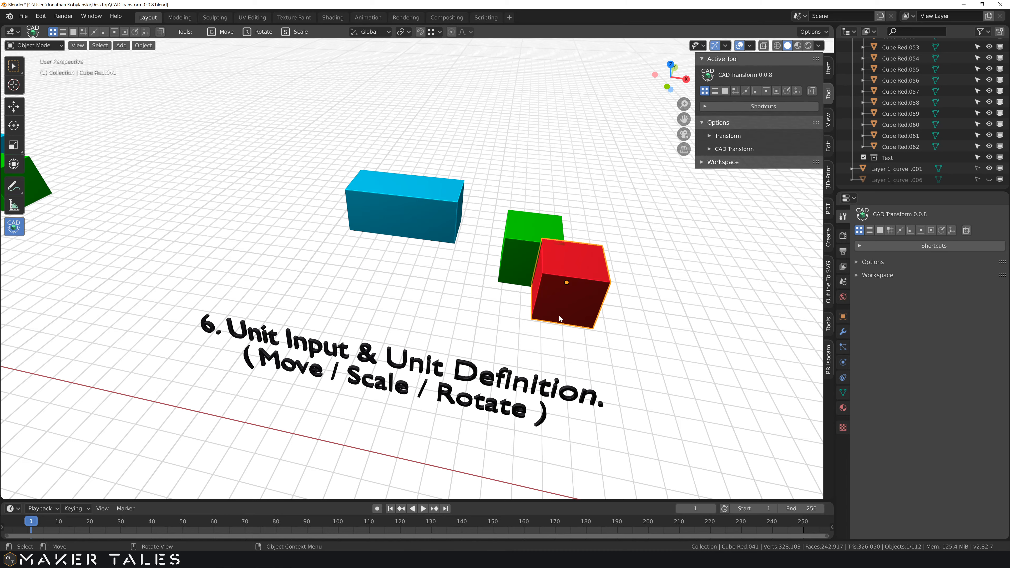
Move the red cube along Y by its lower front-right corner, using the mixed-unit distance 1ft-30cm.
middle_click_drag(559, 315, 529, 291)
key("g")
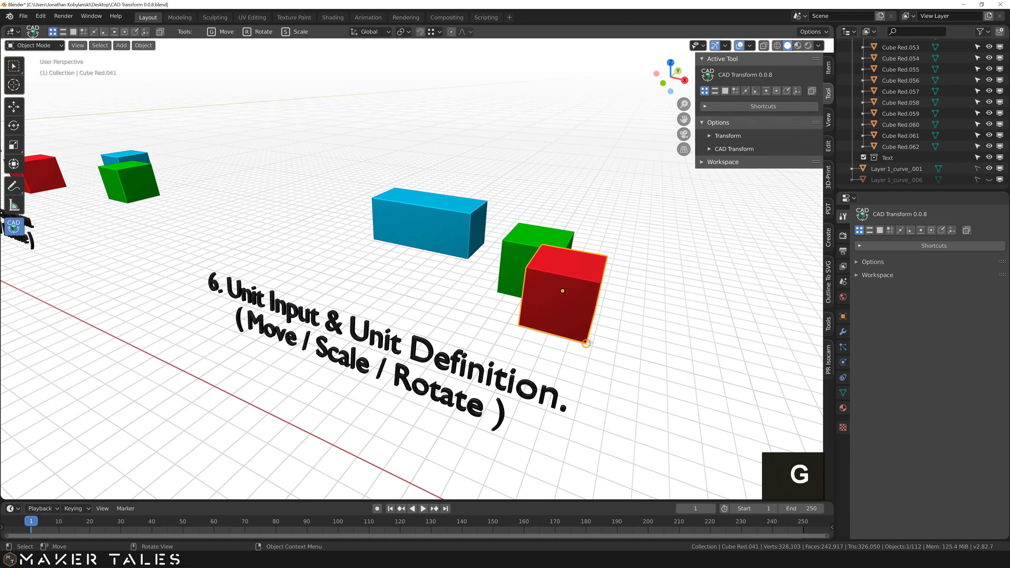
key("y")
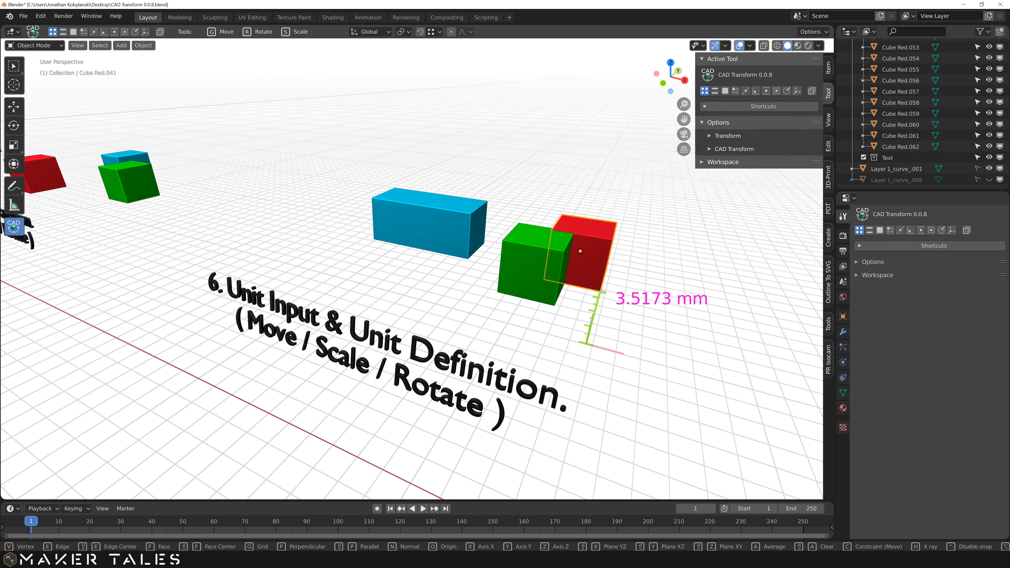
type("1ft")
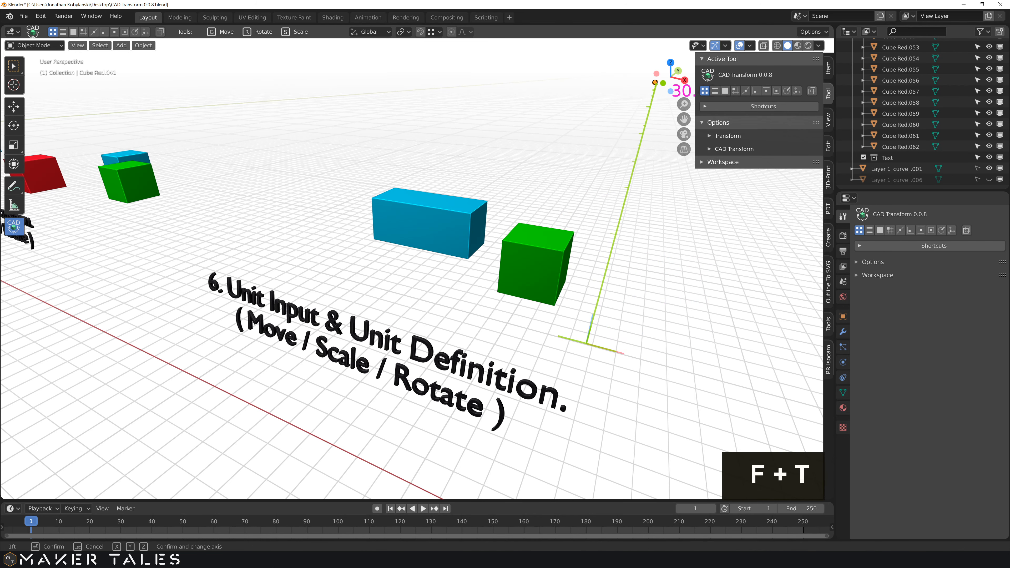
type("-")
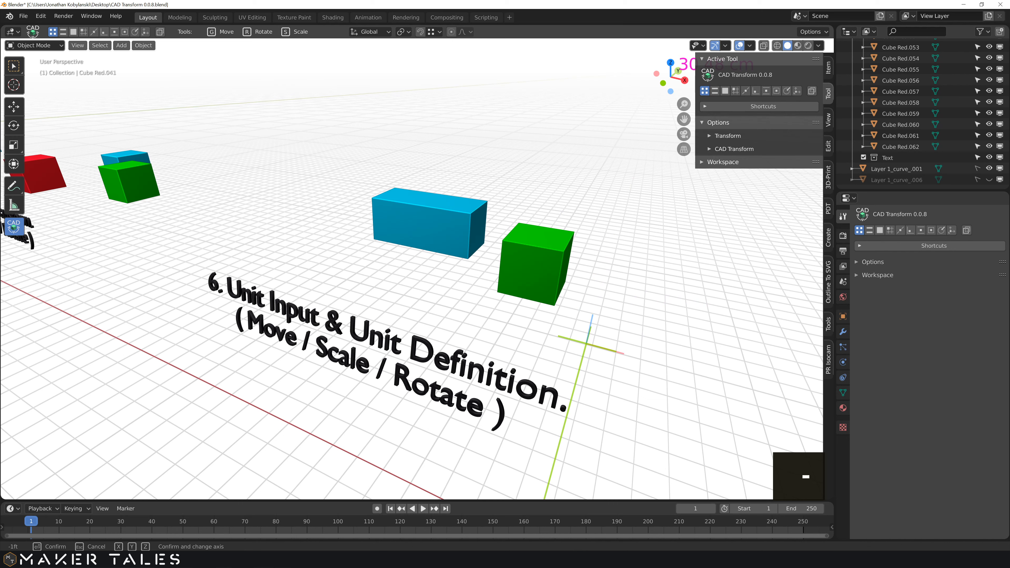
type("30")
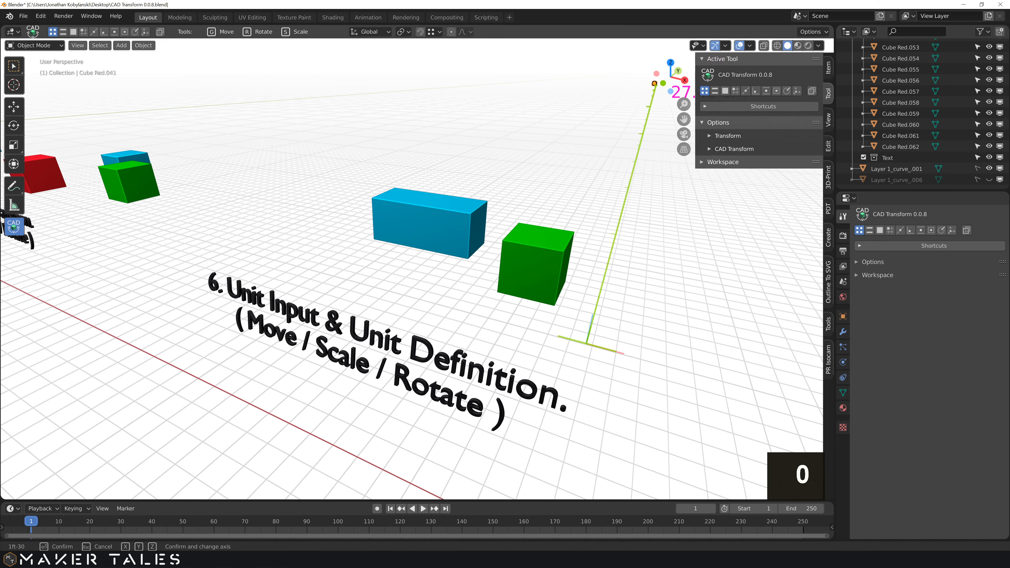
type("cm")
key("Return")
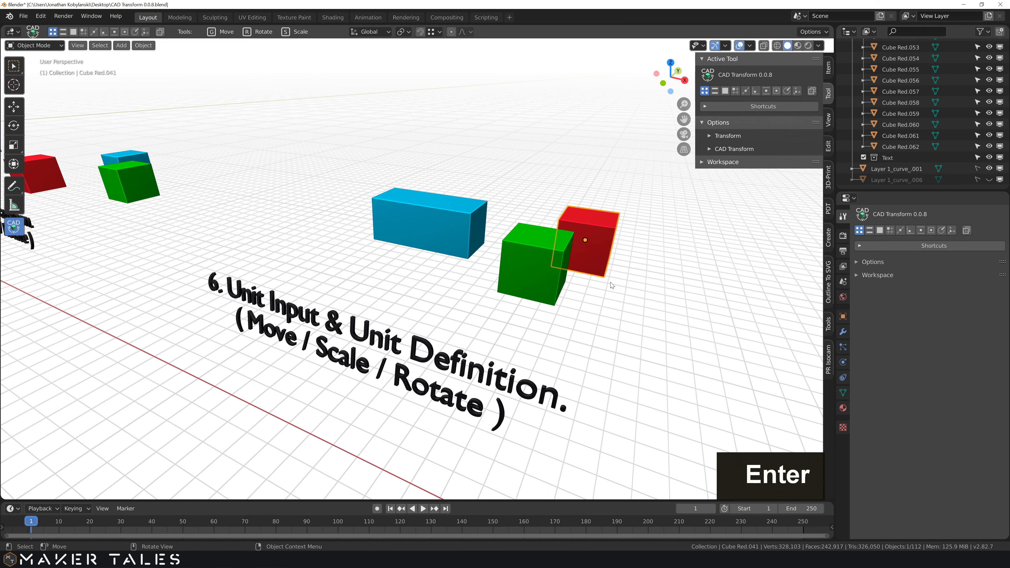
middle_click_drag(613, 288, 633, 300)
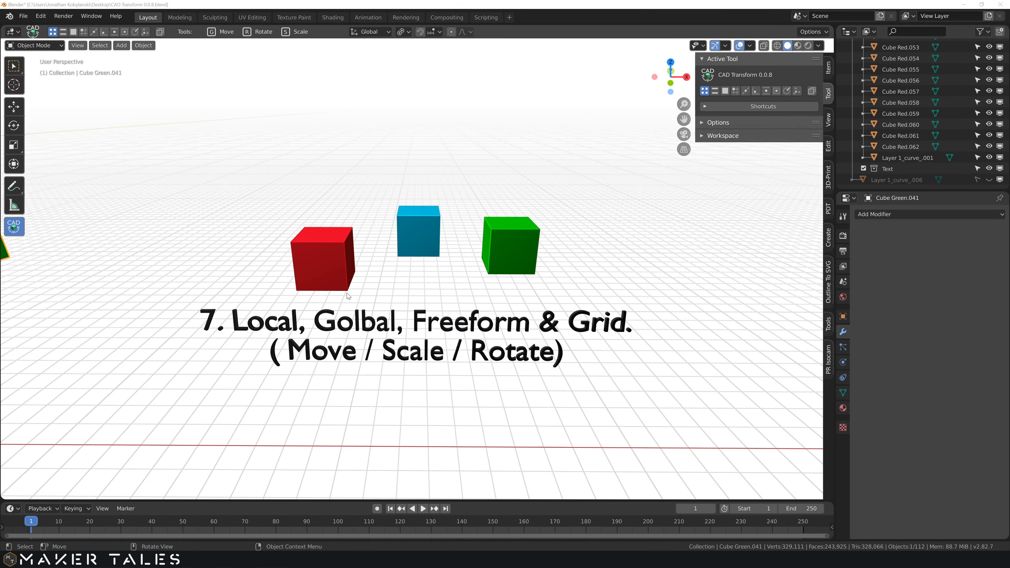
Enable origin snapping and start moving the red cube by its origin, trying X, Y and Z axis constraints and the XY plane constraint.
left_click(323, 283)
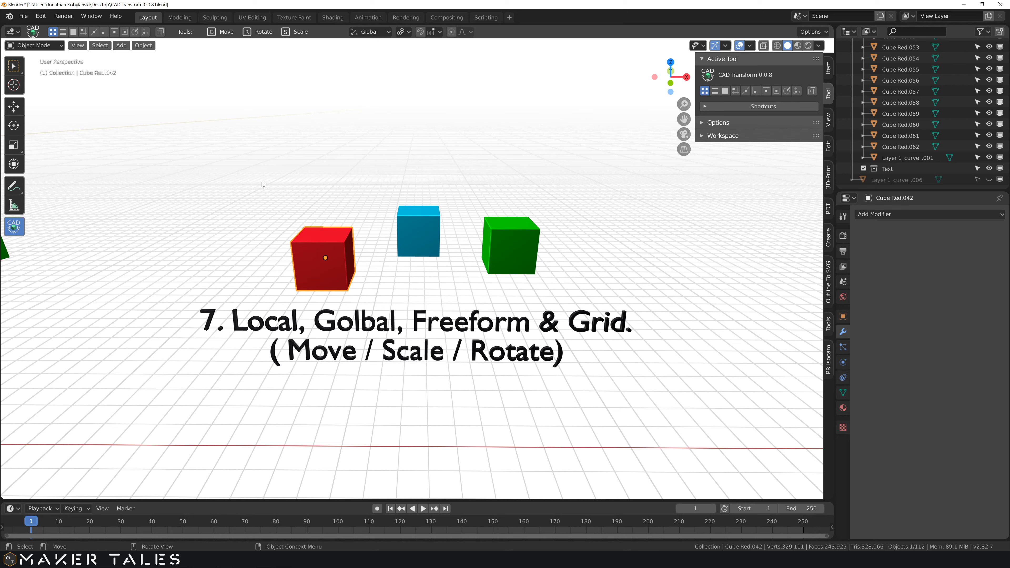
left_click(147, 33)
key("g")
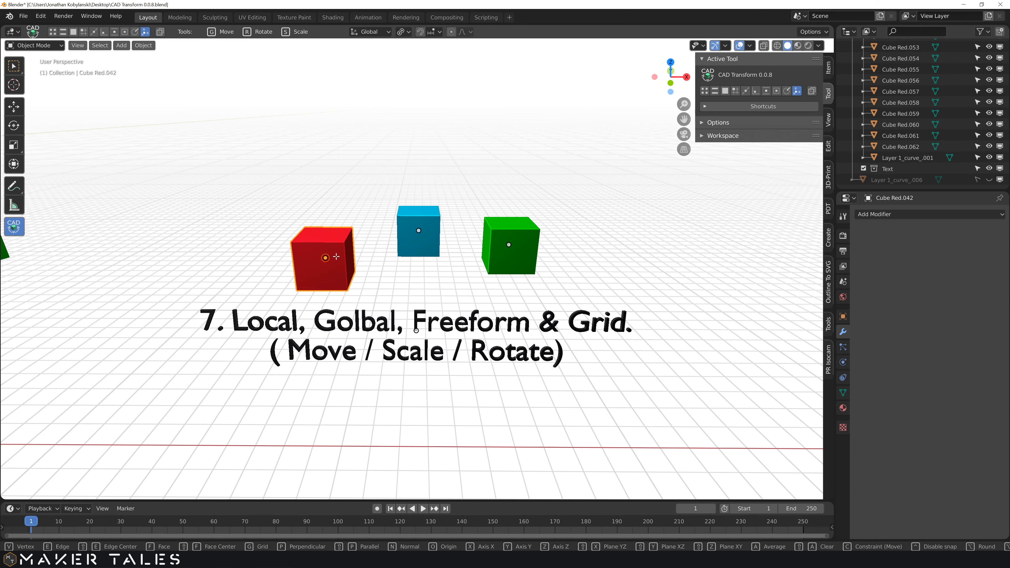
middle_click_drag(316, 227, 338, 213)
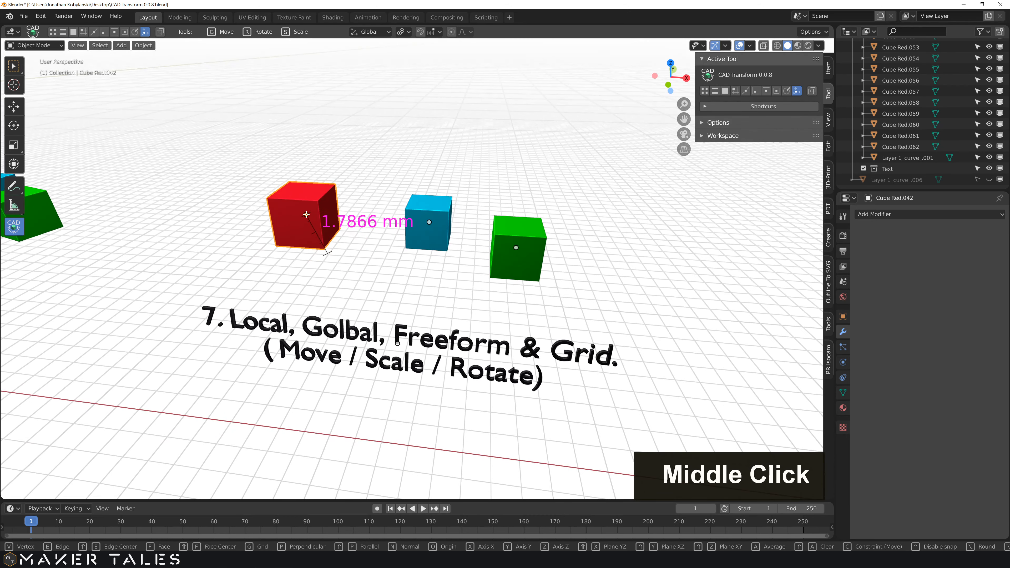
key("x")
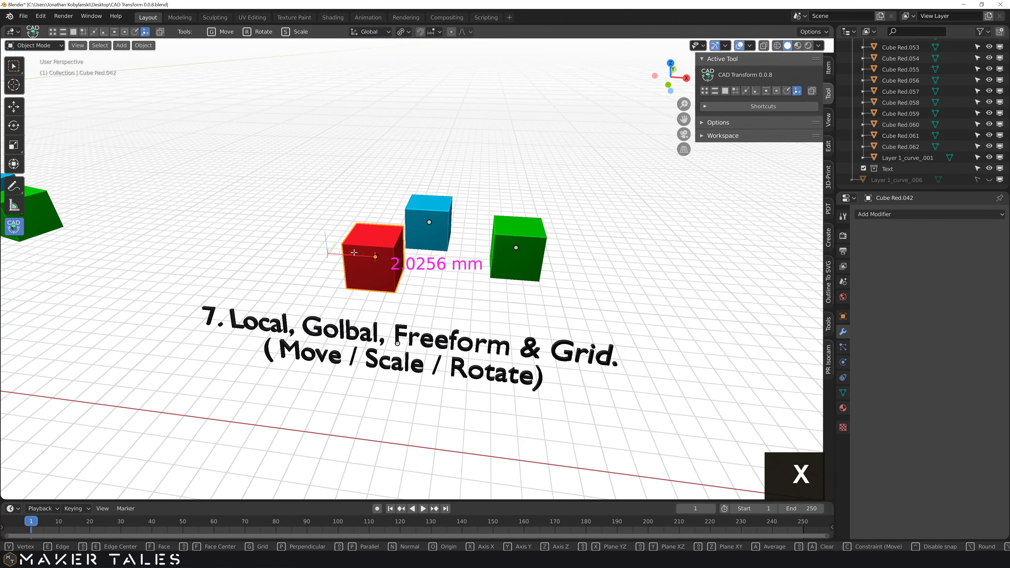
key("y")
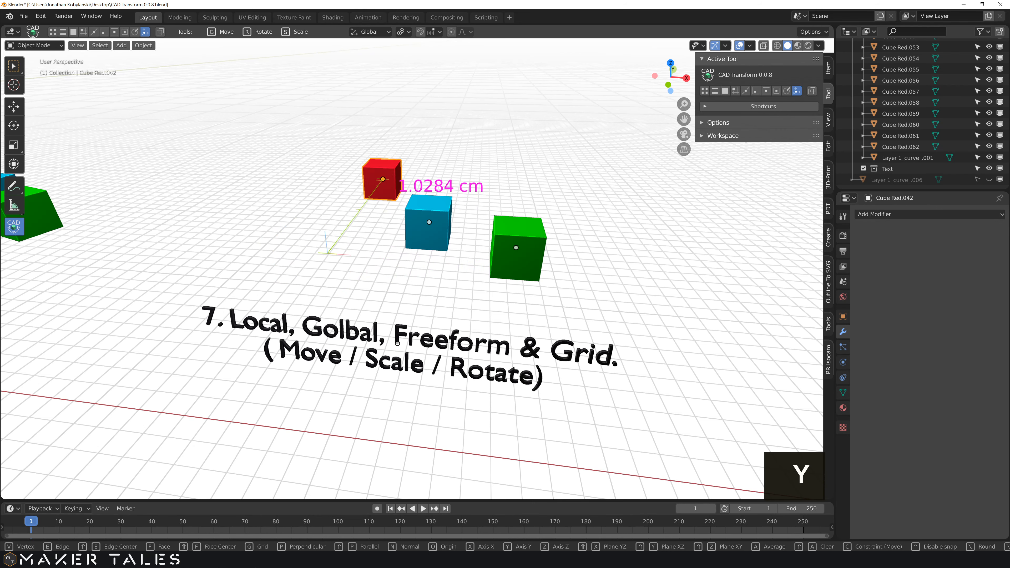
key("z")
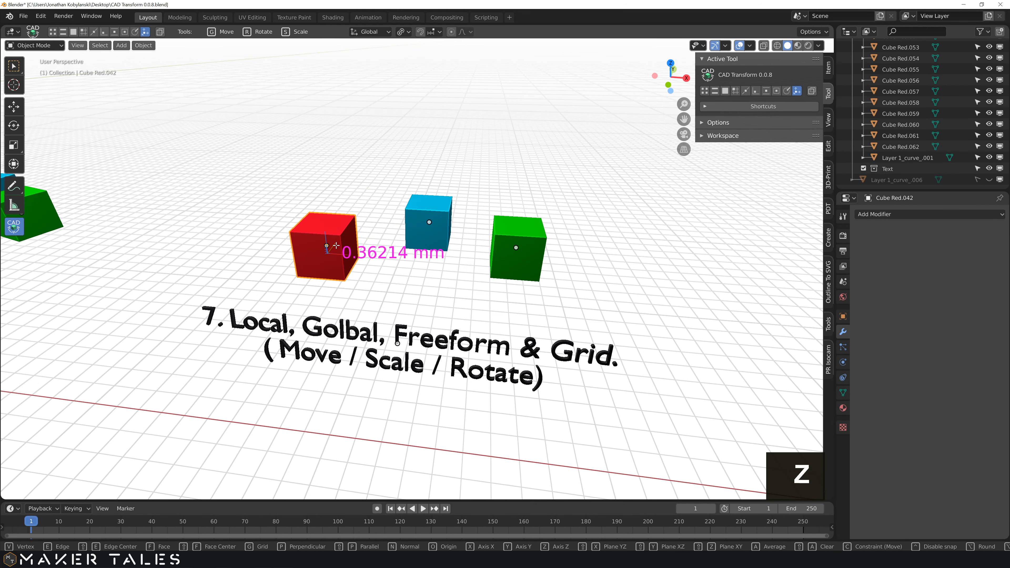
key("shift+z")
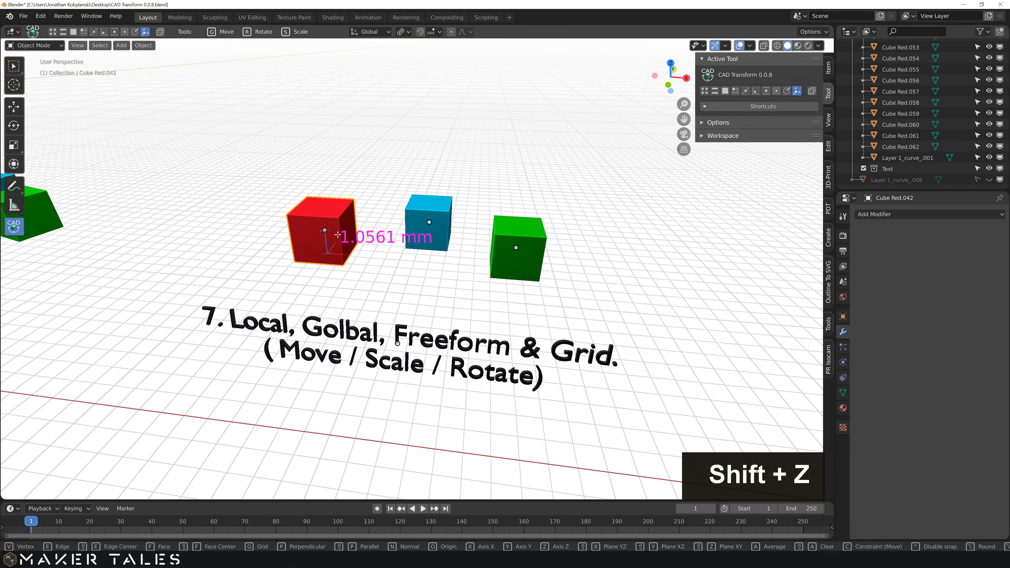
key("shift+z")
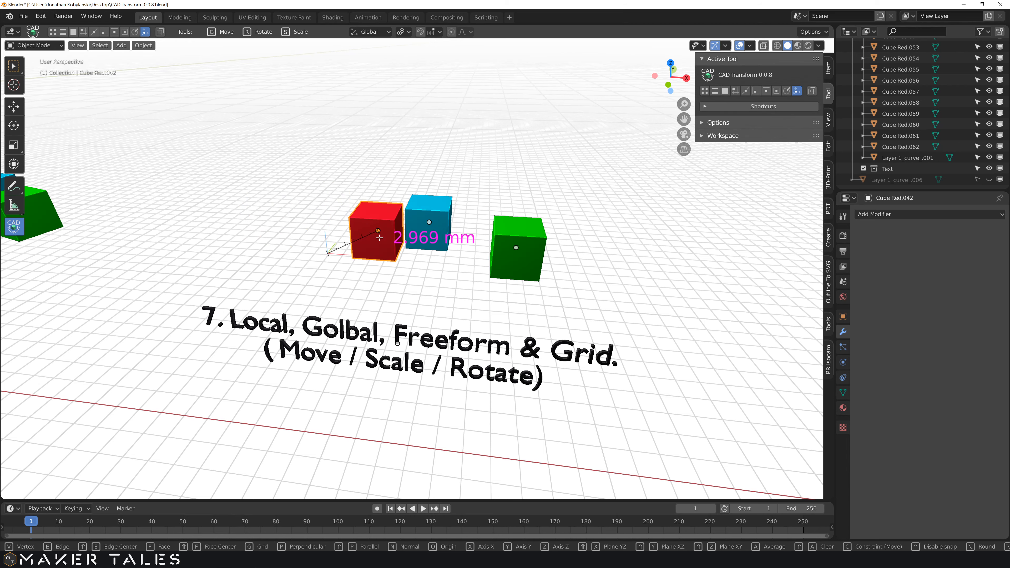
Try grid snapping on the red cube's move, turn it off again, and place the cube freely farther left of the blue cube.
mouse_move(323, 223)
middle_mouse_down()
mouse_move(321, 163)
mouse_move(312, 218)
mouse_move(322, 224)
middle_mouse_up()
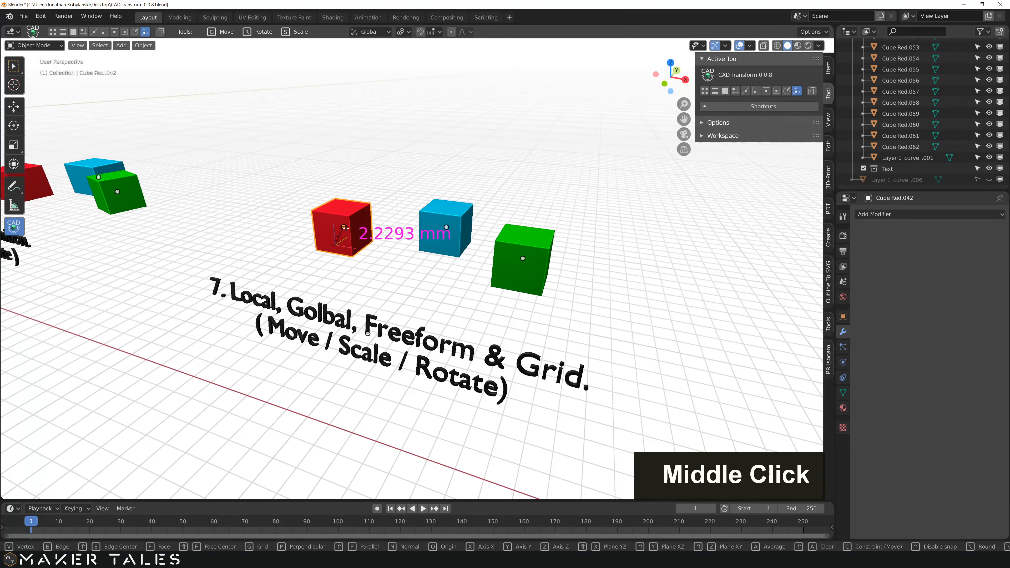
key("g")
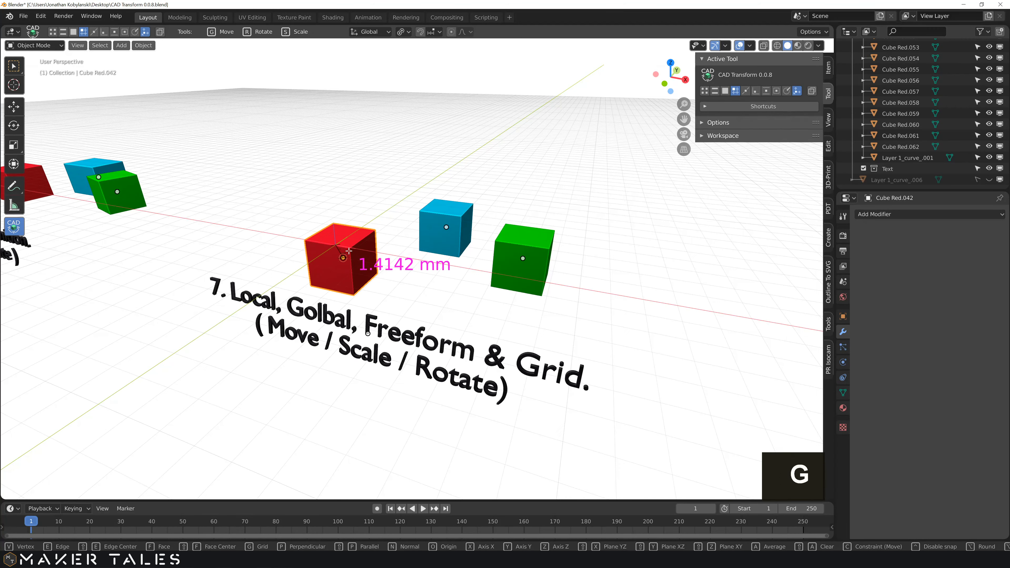
middle_click_drag(363, 245, 338, 223)
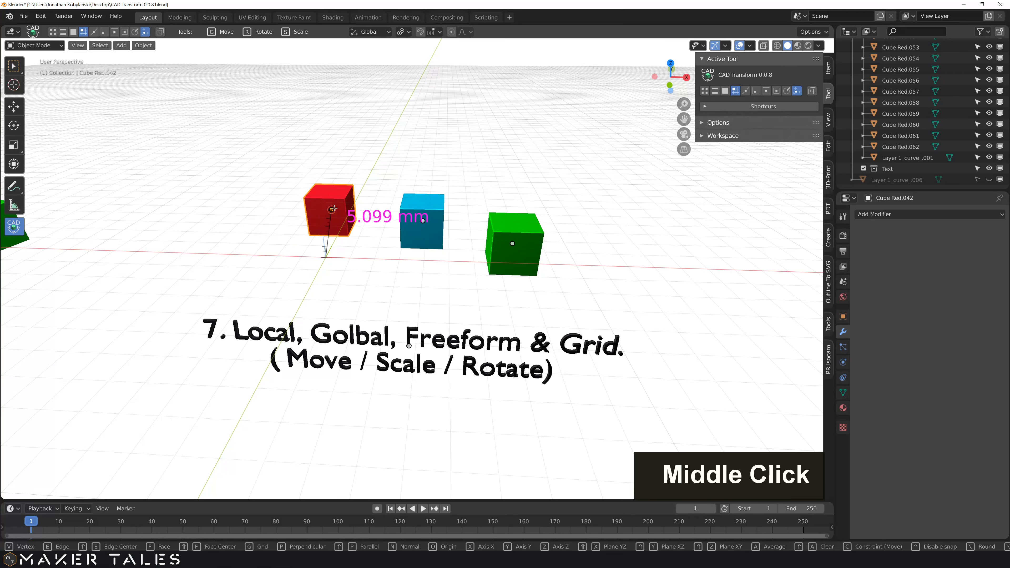
key("g")
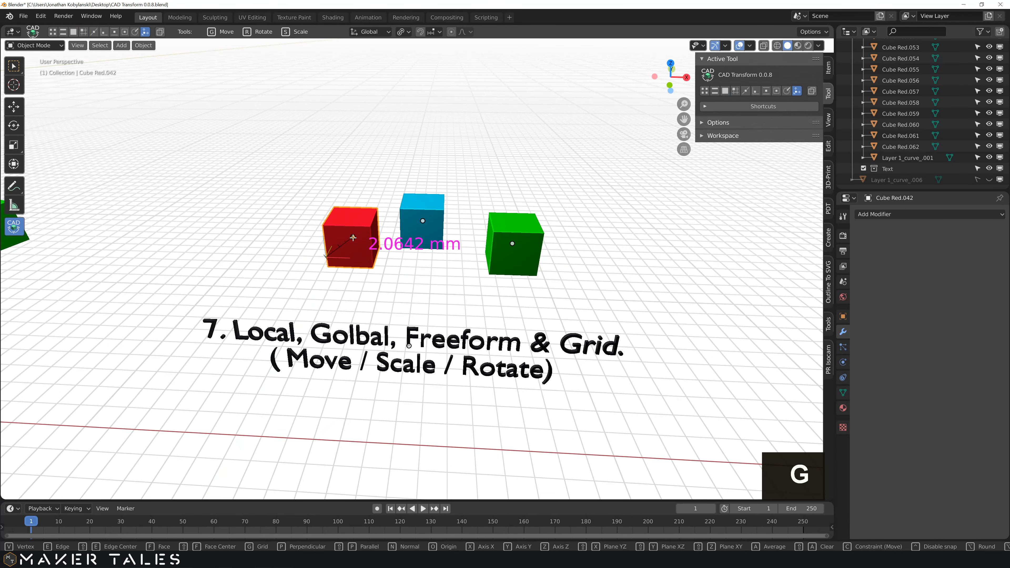
left_click(281, 239)
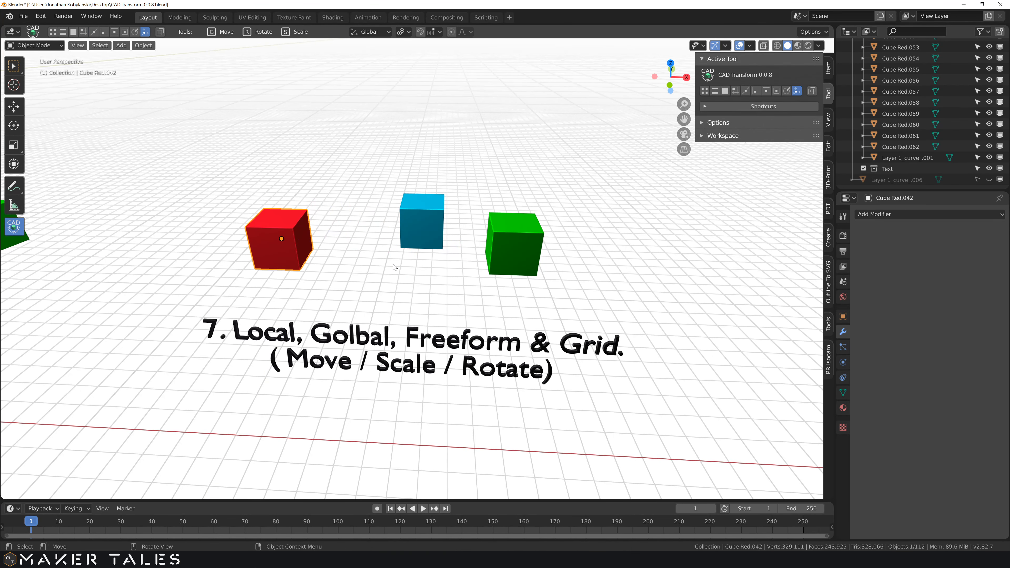
Scale the blue cube freely from its lower front-right corner using vertex snapping, stretching it toward the upper left with grid snapping enabled.
left_click(415, 233)
middle_click_drag(414, 233, 445, 235)
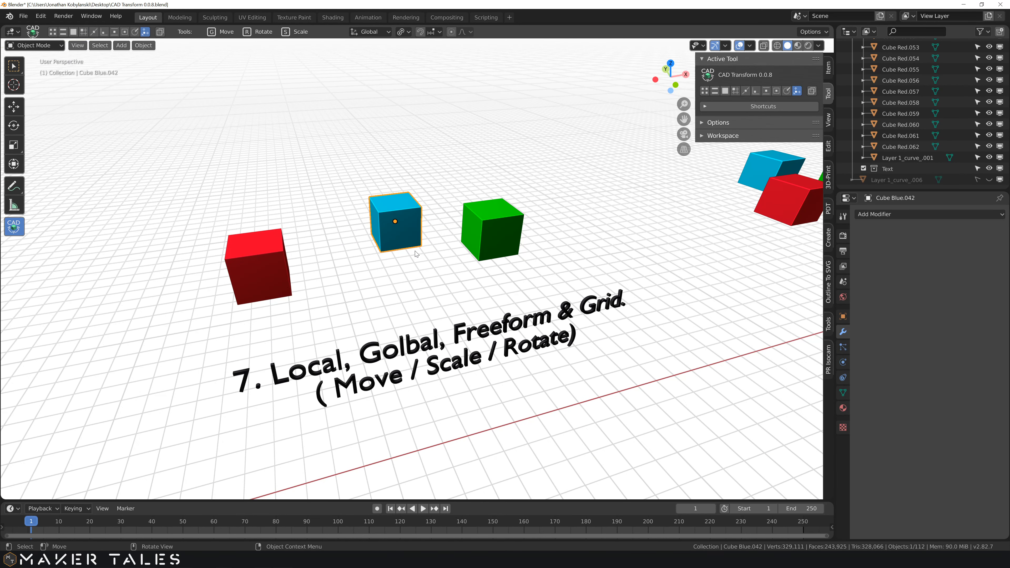
key("s")
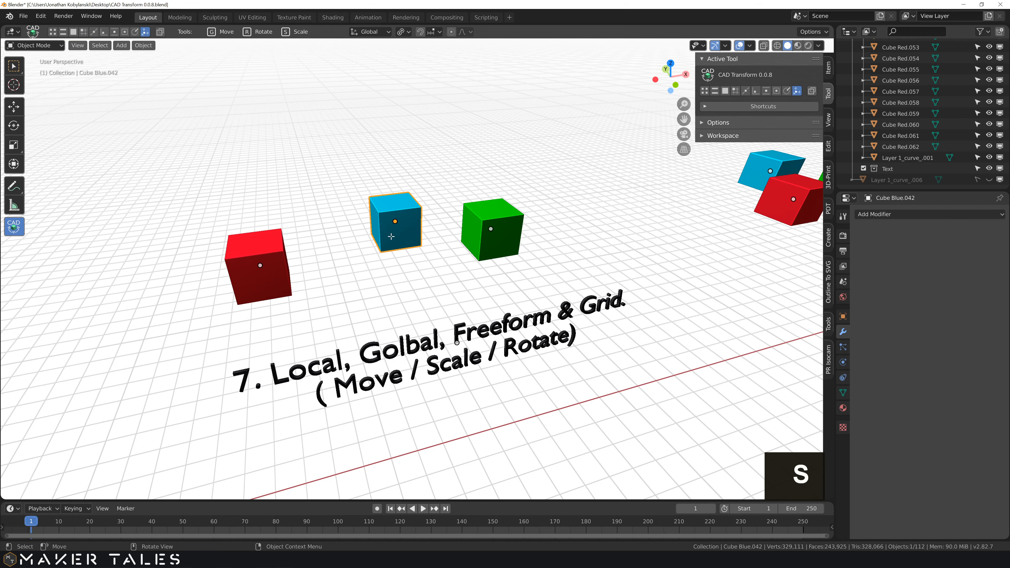
key("s")
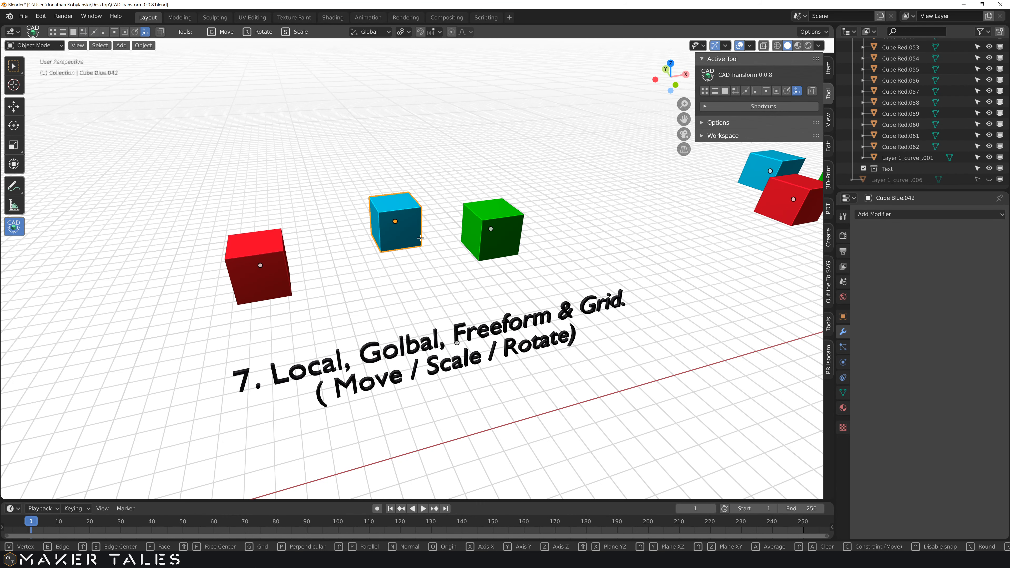
key("v")
left_click(421, 246)
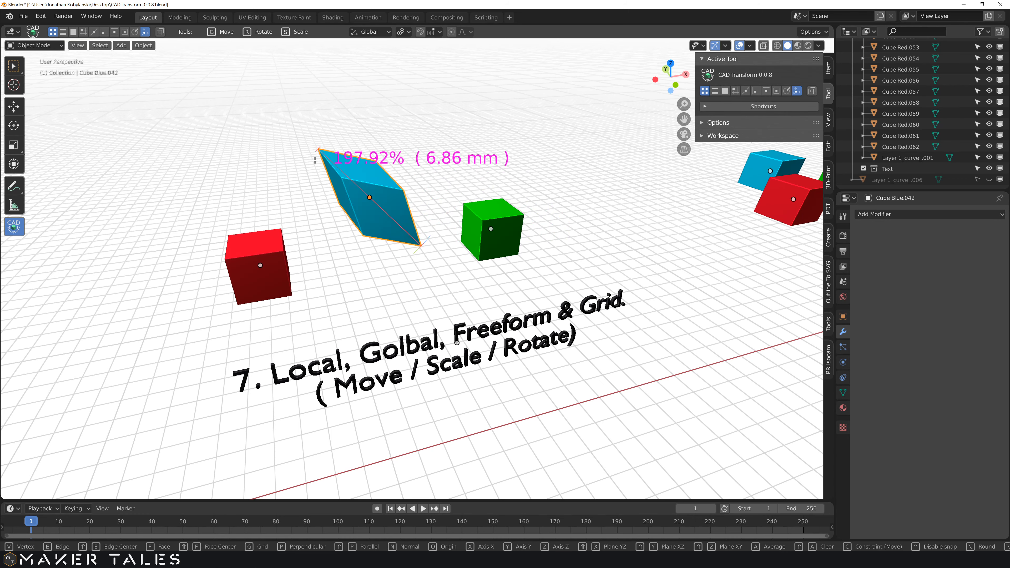
middle_click_drag(318, 147, 341, 198)
key("g")
left_click(360, 181)
Using the Select Box tool, move the green cube slightly and rotate it freely by about -45.9° in the view plane.
middle_click_drag(397, 170, 380, 170)
left_click(504, 262)
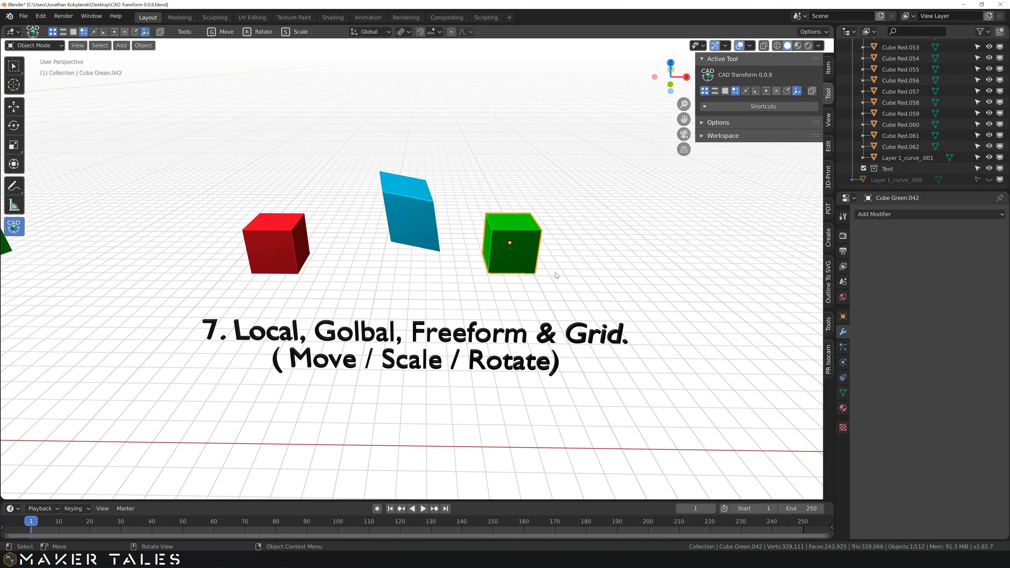
key("w")
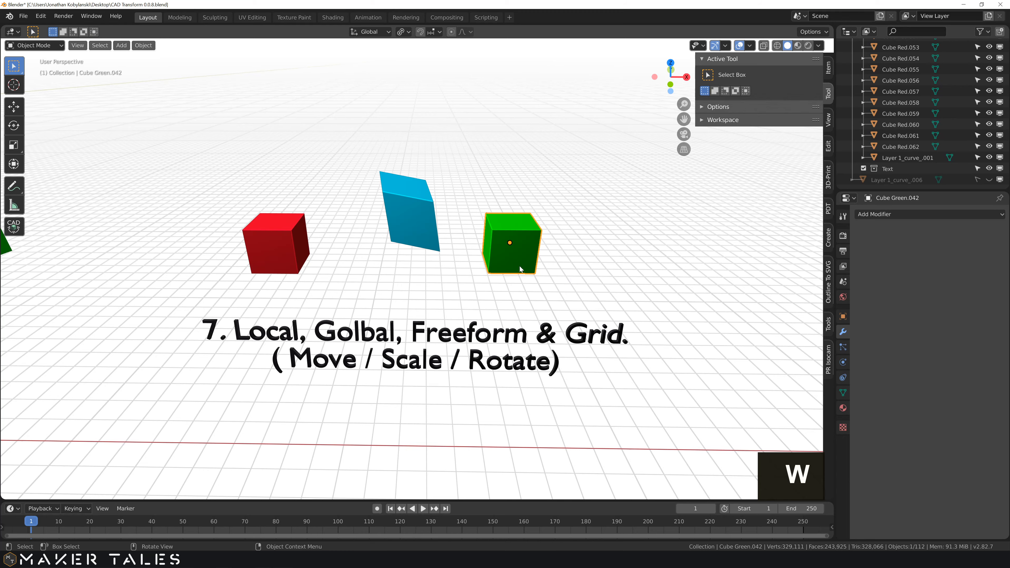
middle_click_drag(559, 271, 532, 259)
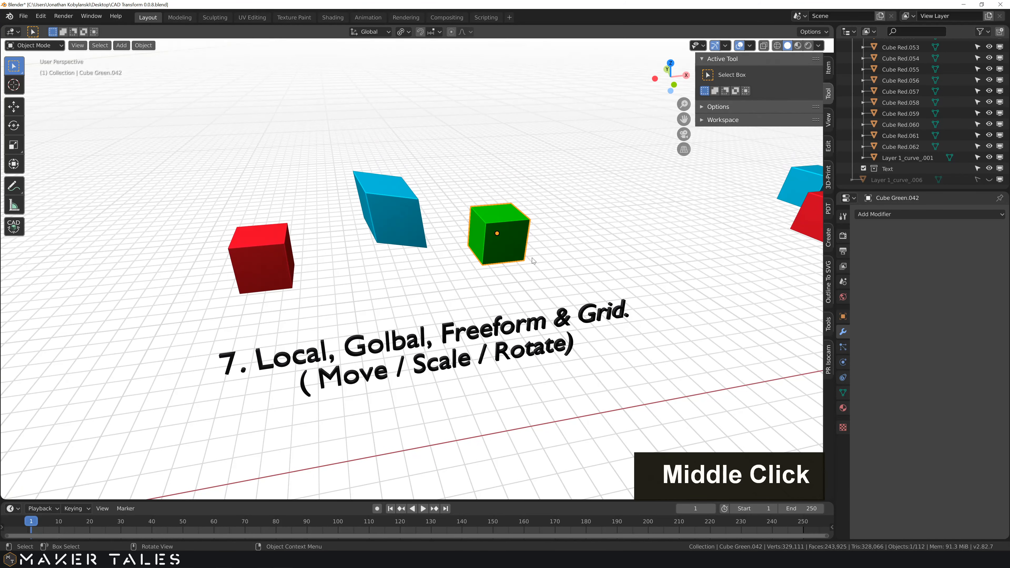
key("g")
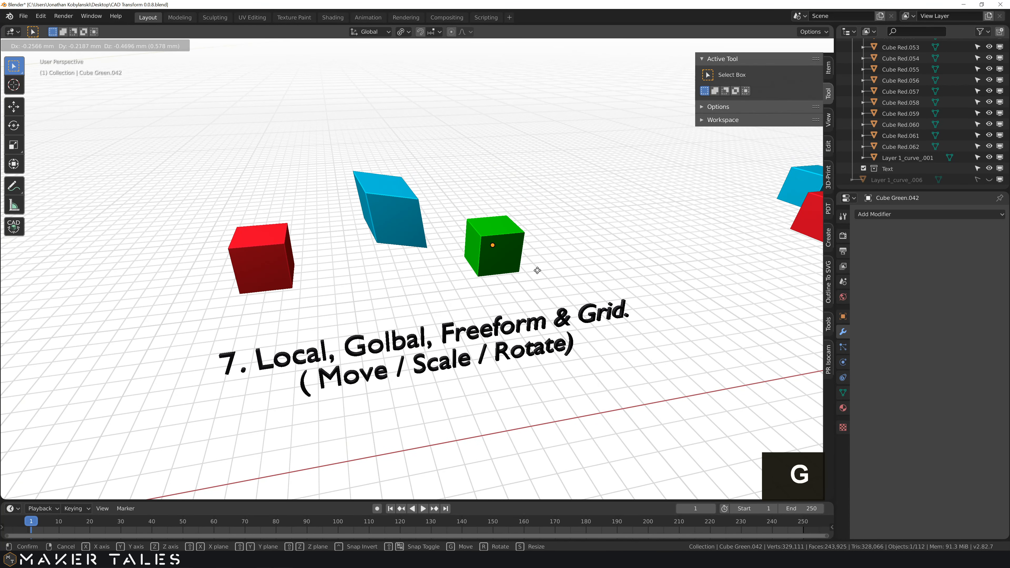
left_click(535, 243)
key("r")
left_click(518, 201)
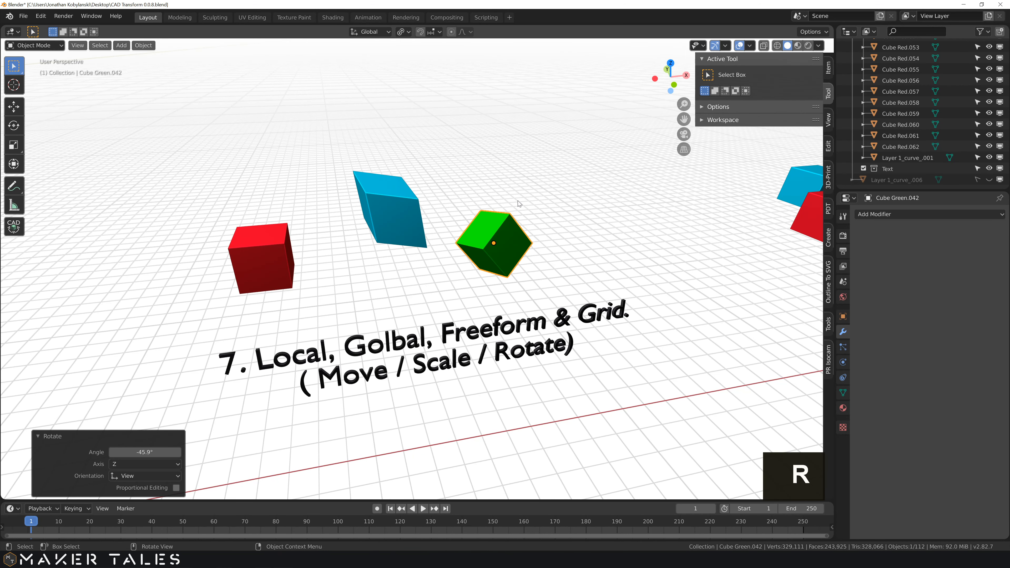
middle_click_drag(518, 201, 492, 213)
left_click(562, 282)
left_click(539, 274)
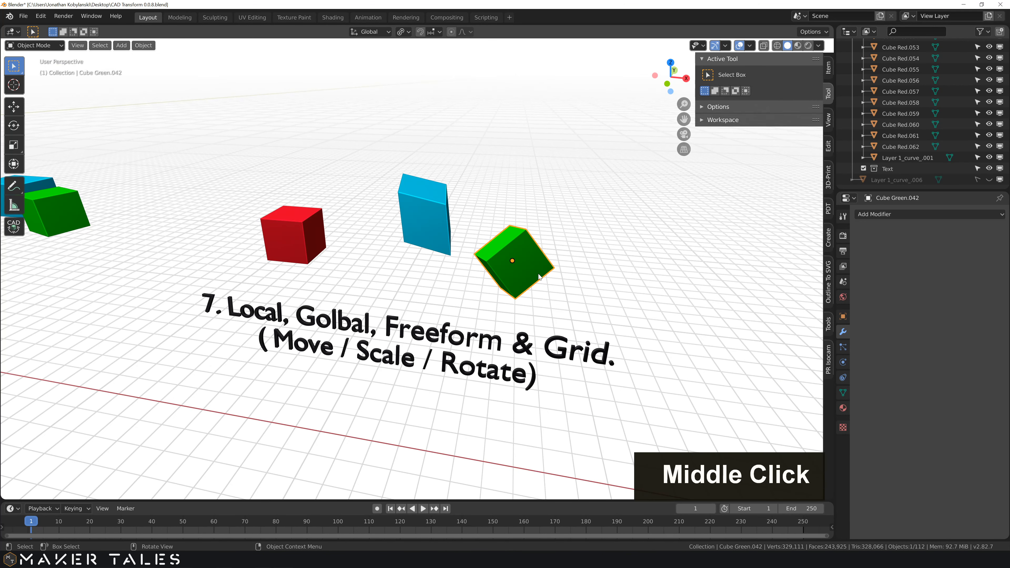
Return to CAD Transform and try rotating the green cube on its local grid with an X axis constraint.
key("alt+c")
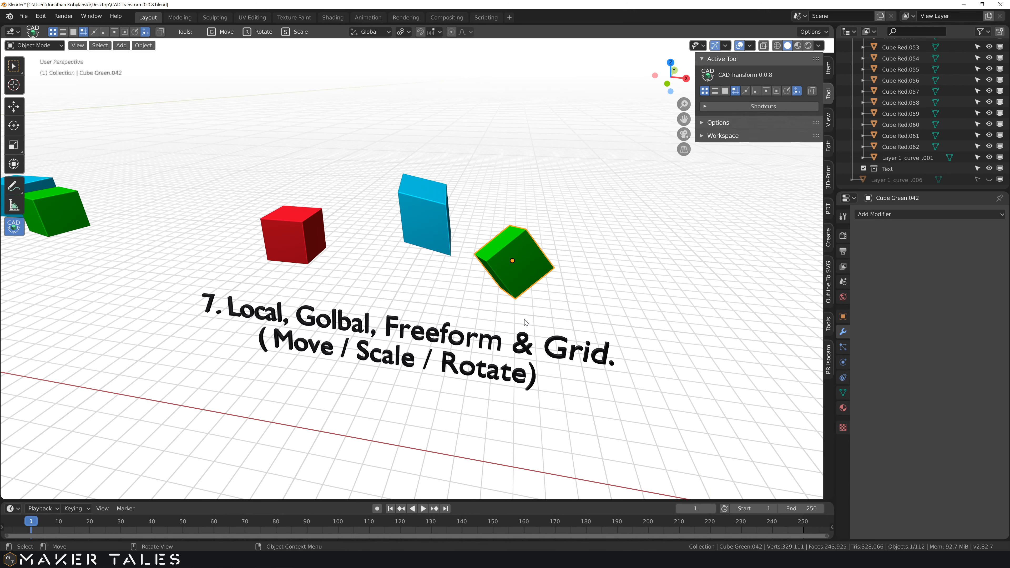
key("r")
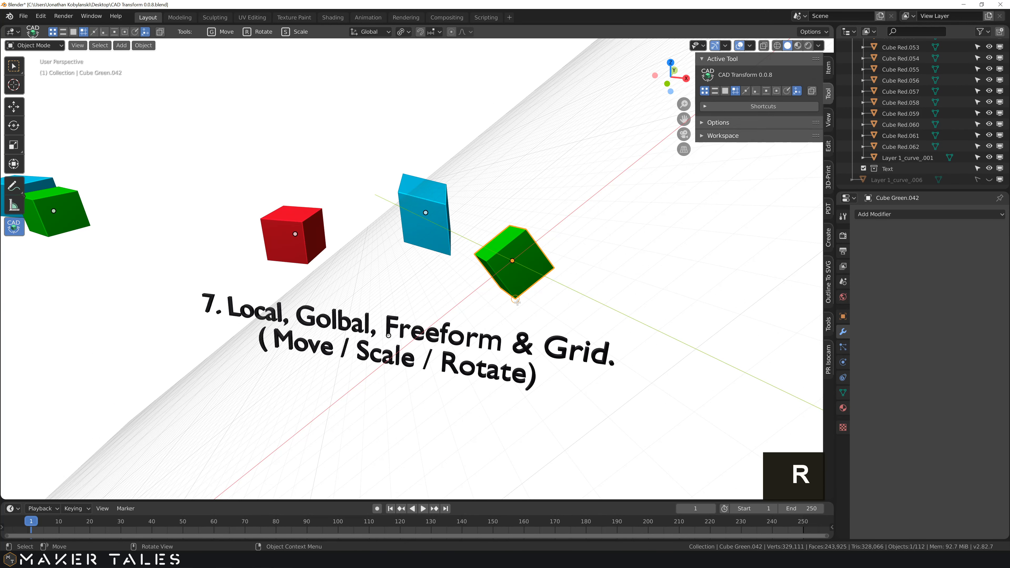
mouse_move(521, 287)
middle_mouse_down()
mouse_move(477, 259)
mouse_move(510, 280)
mouse_move(477, 258)
mouse_move(516, 272)
middle_mouse_up()
key("x")
key("x")
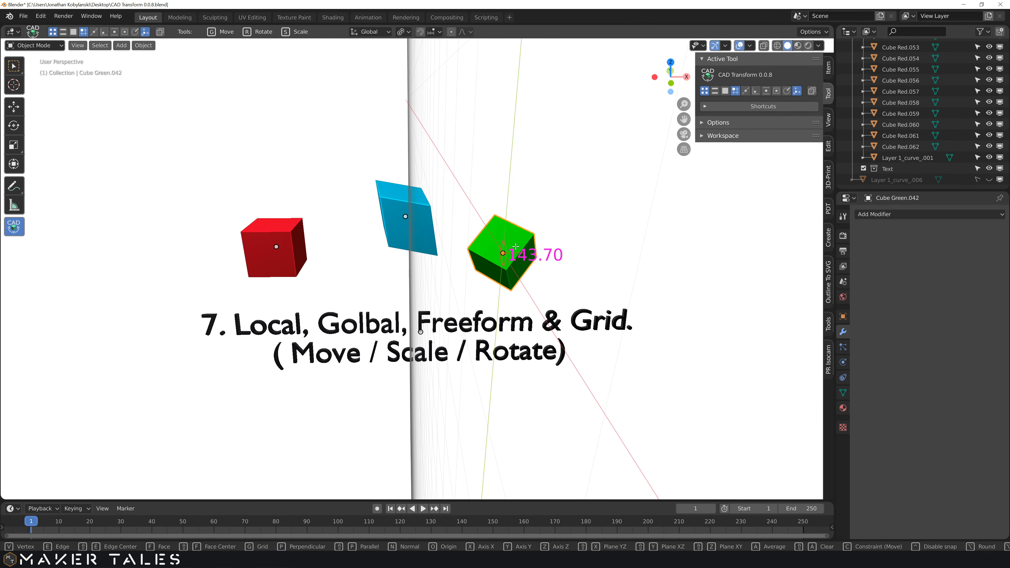
right_click(517, 233)
middle_click_drag(446, 259, 463, 279)
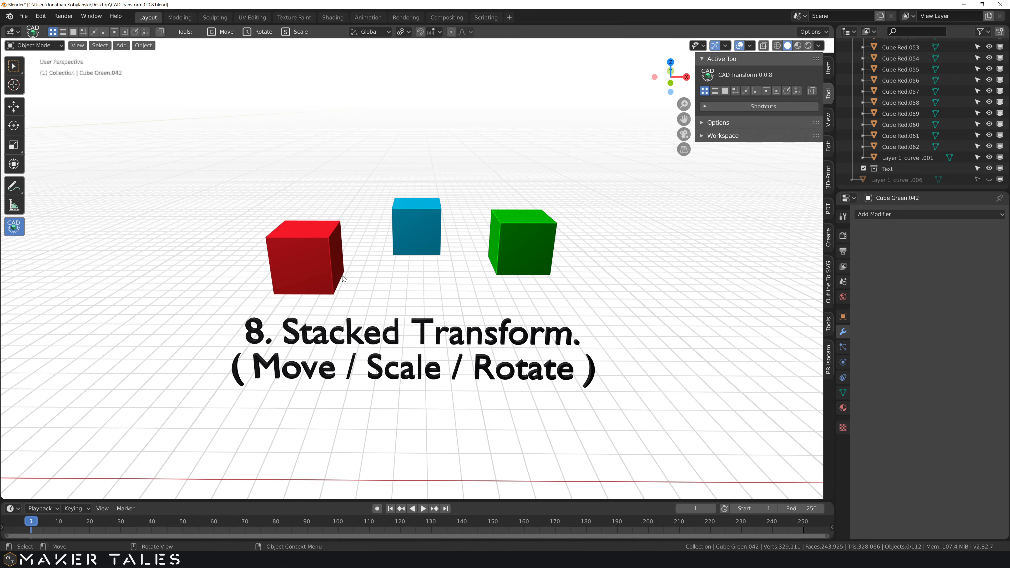
Move the second red cube by its lower front-right corner in one stacked transform: 1.5 mm along Y and -3 mm along X.
middle_click_drag(343, 278, 314, 267)
left_click(305, 263)
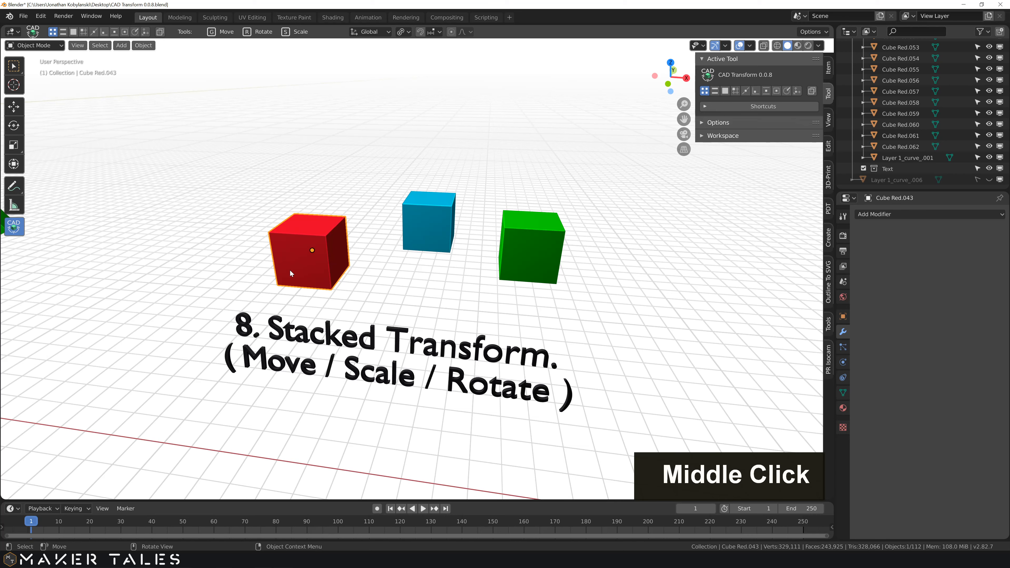
key("g")
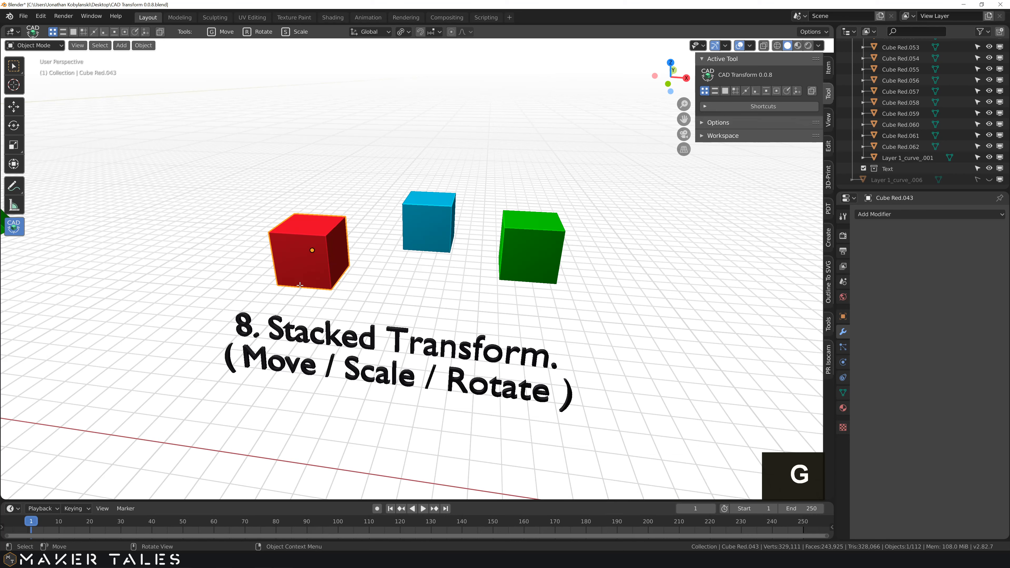
key("g")
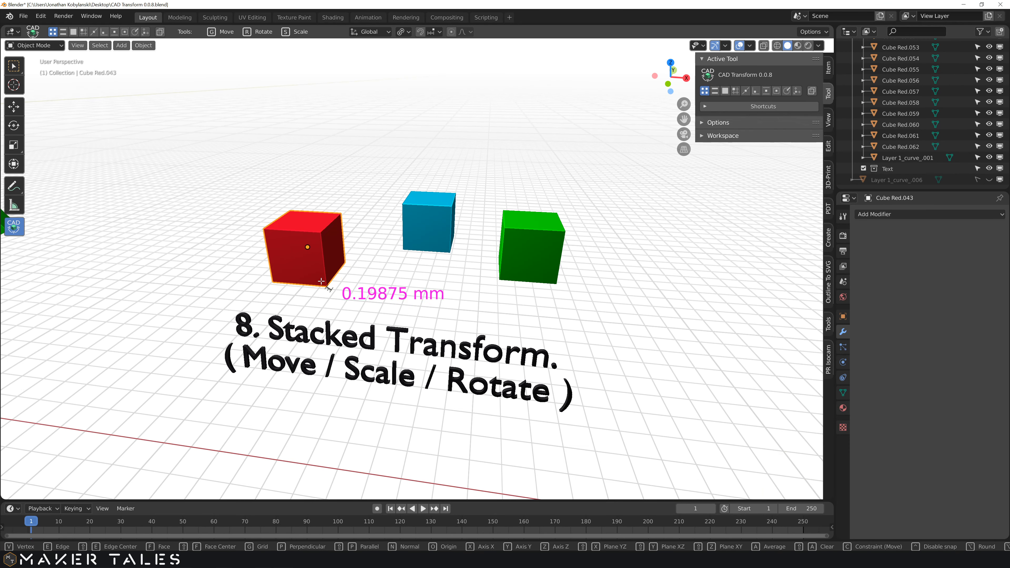
key("y")
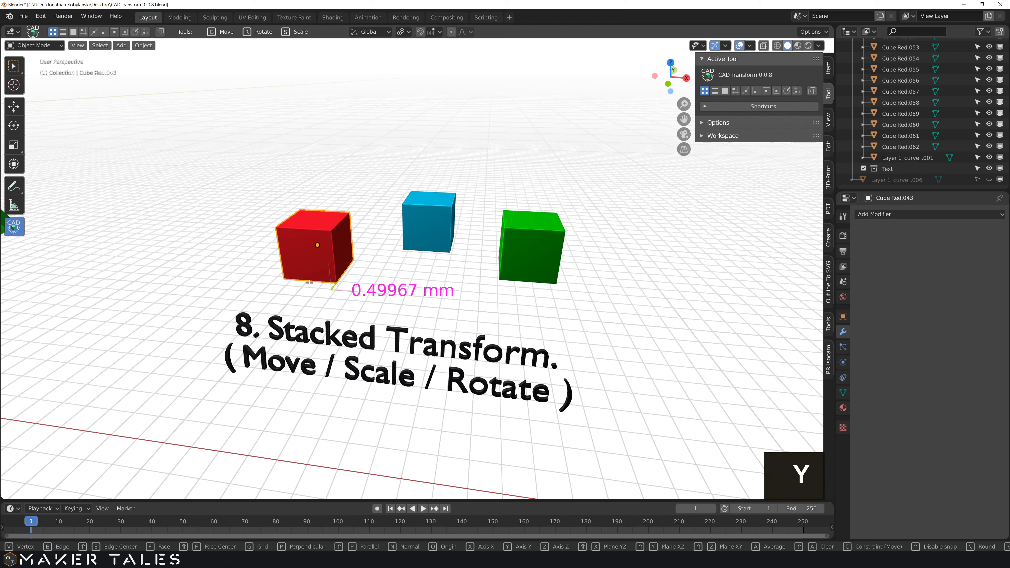
type("1.5")
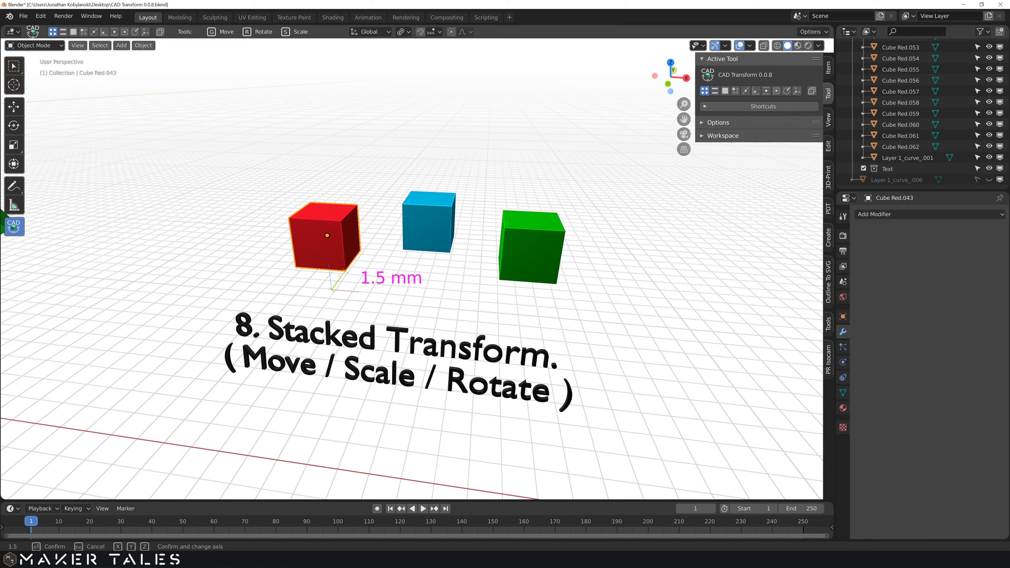
type("x")
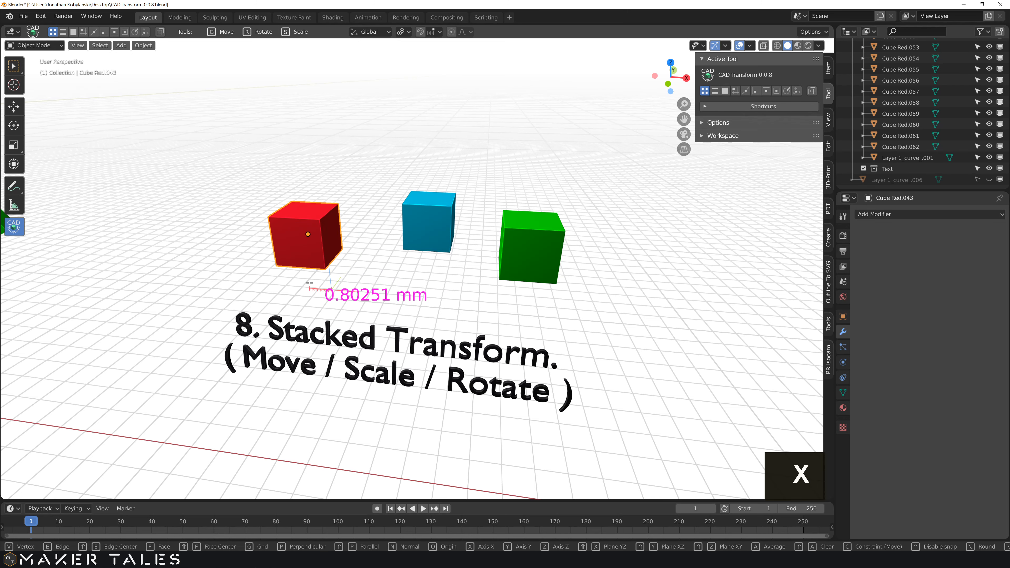
type("-3")
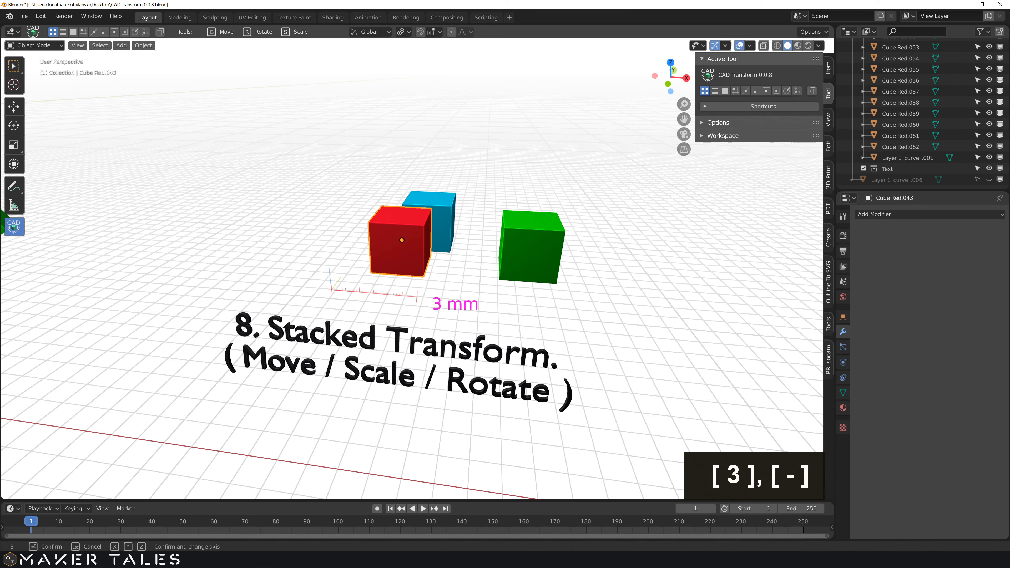
key("Return")
middle_click_drag(278, 242, 334, 260)
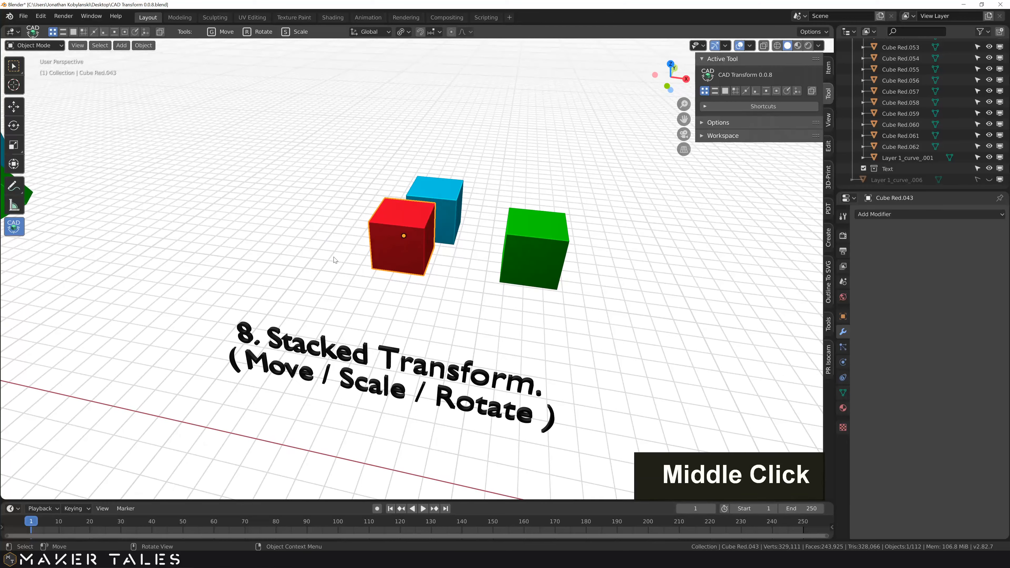
Move the red cube by its lower front-right corner farther left, clear of the blue cube.
key("g")
left_click(423, 276)
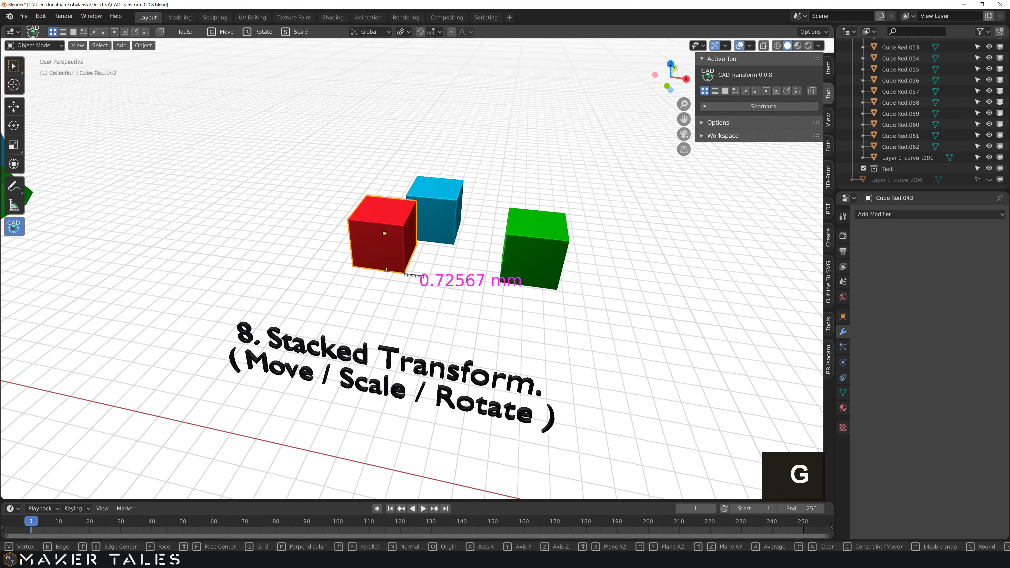
left_click(302, 269)
Scale the blue cube from its lower front-right corner in one stacked transform: 2 (200%) along Y and 3 along X.
left_click(433, 233)
middle_click_drag(432, 232, 446, 247)
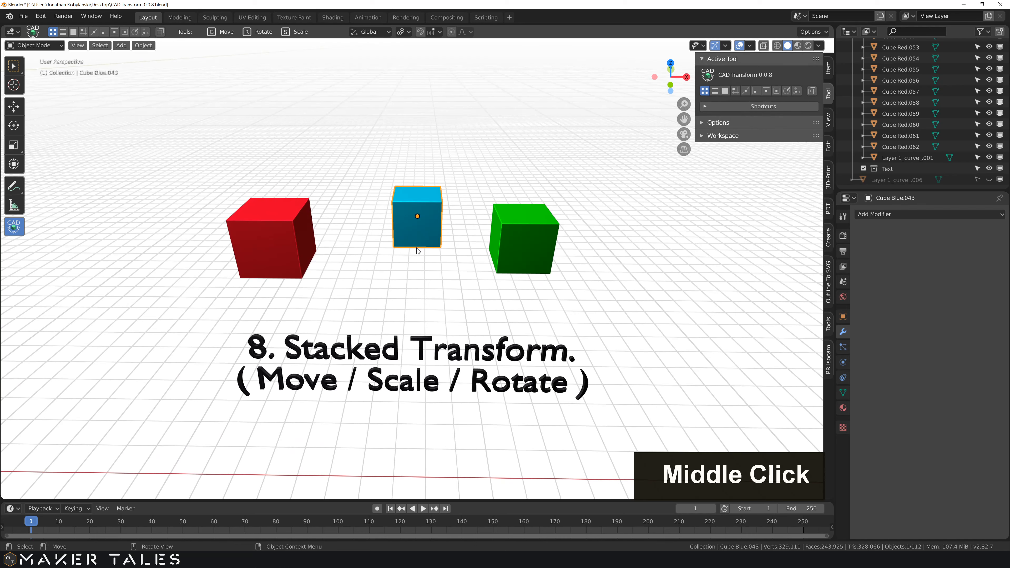
key("s")
left_click(441, 247)
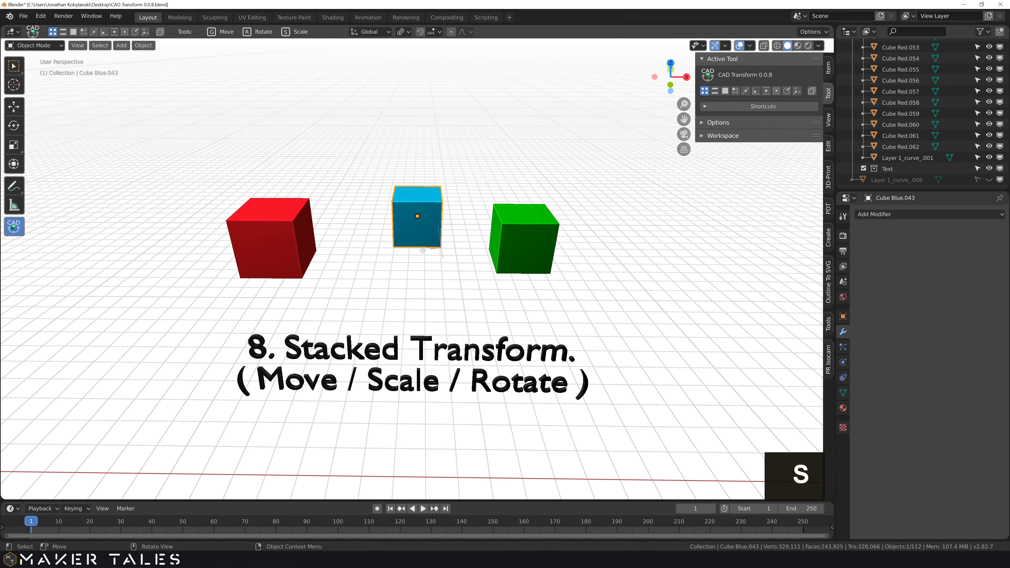
left_click(393, 247)
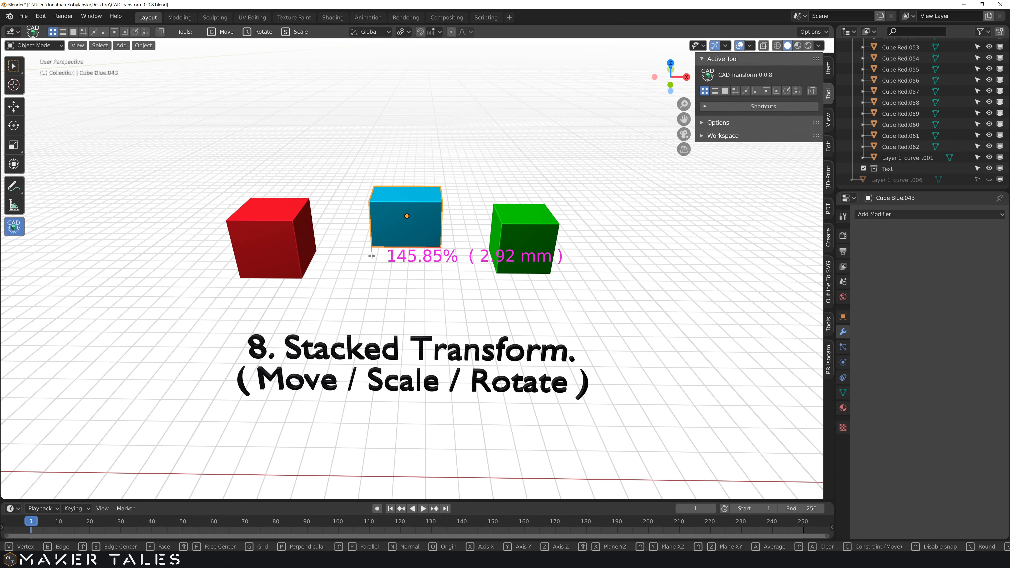
key("y")
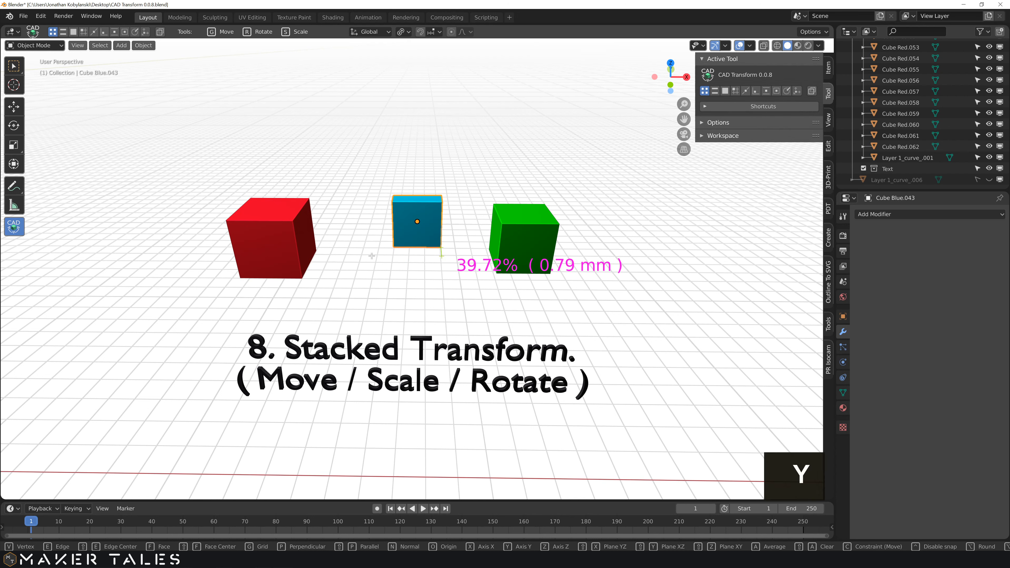
key("2")
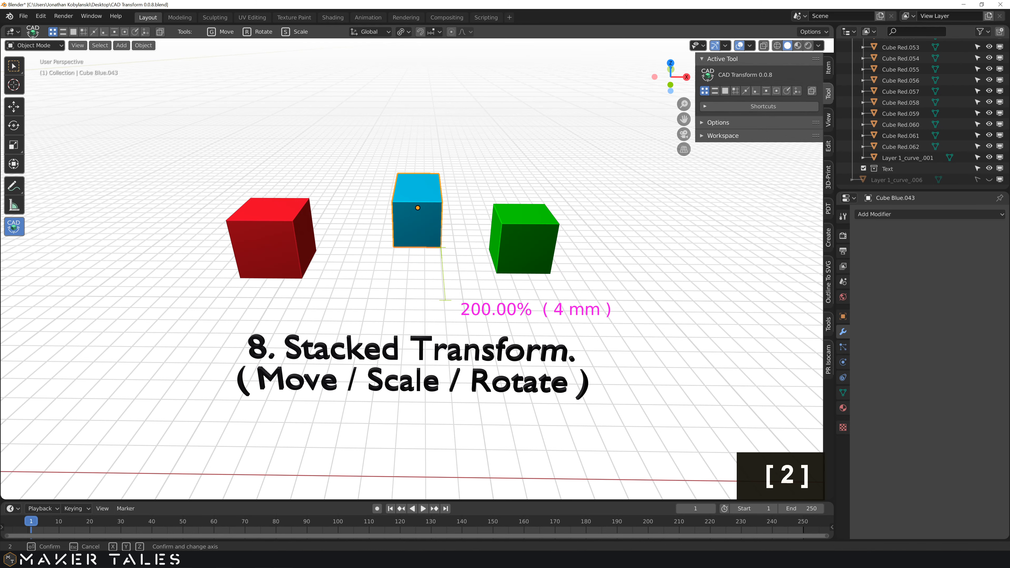
key("x")
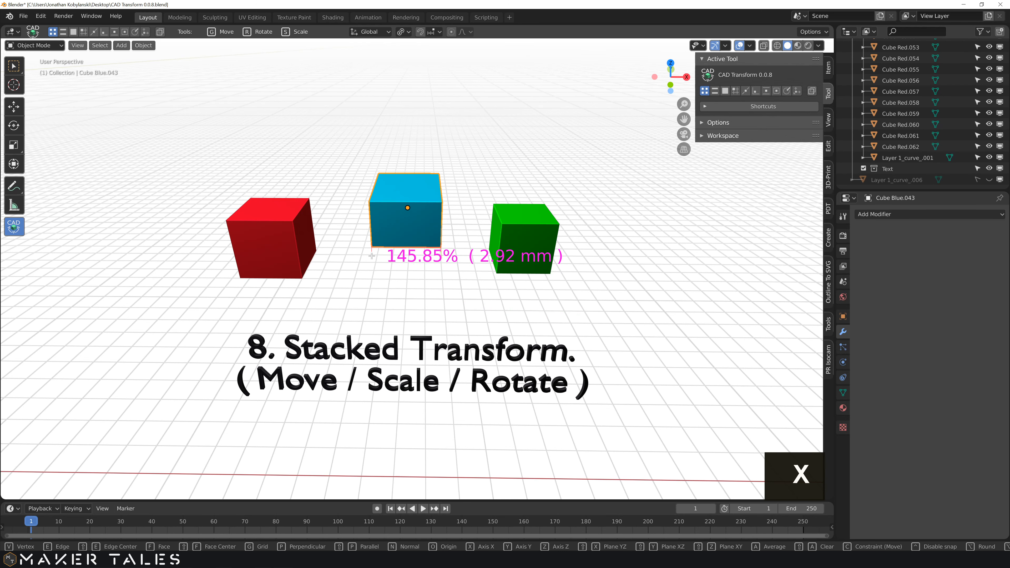
key("3")
key("Return")
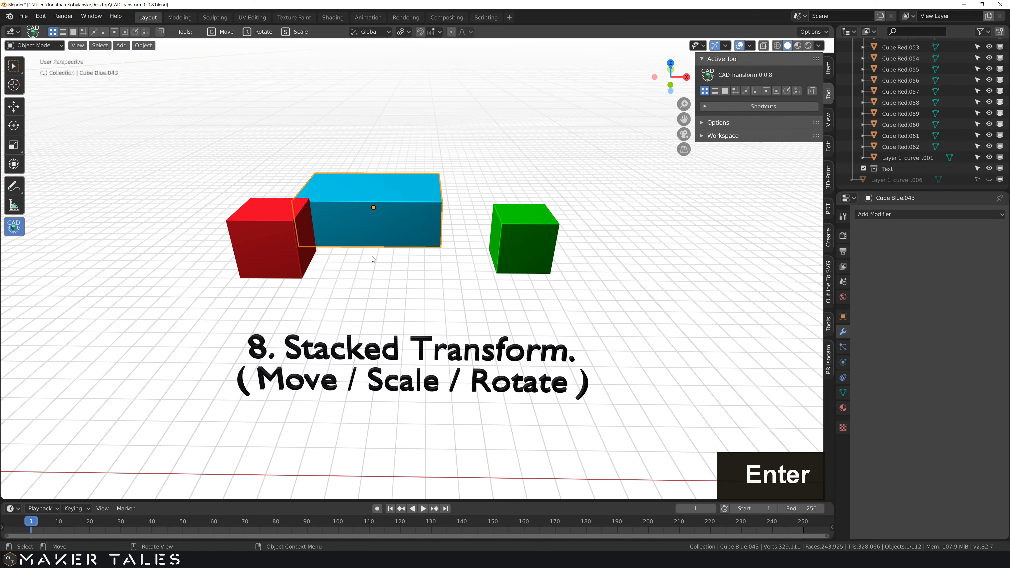
Rotate the green cube about its lower front-right corner in one stacked transform: 45° around Z and 45° around Y.
middle_click_drag(362, 237, 530, 251)
left_click(503, 247)
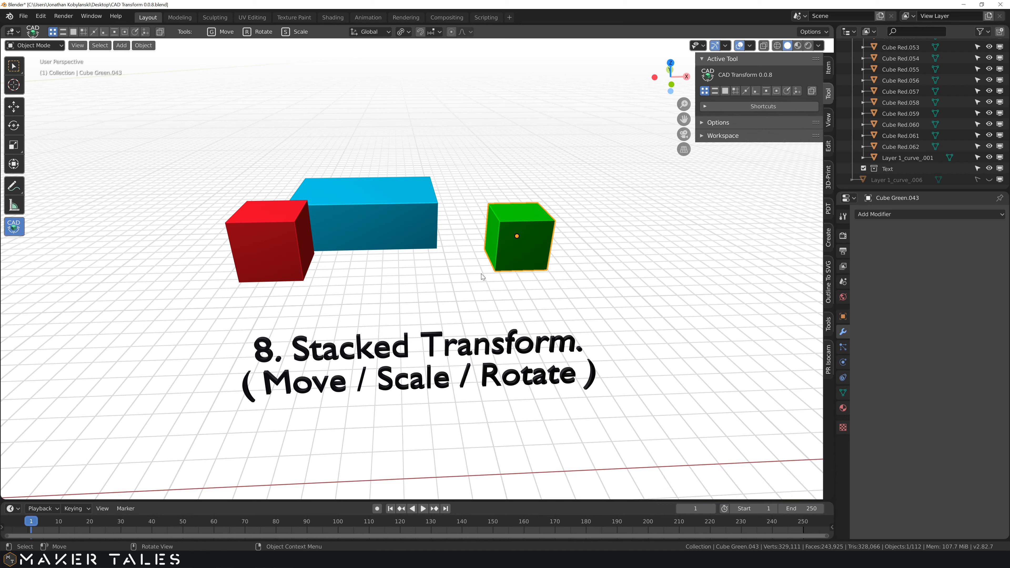
key("r")
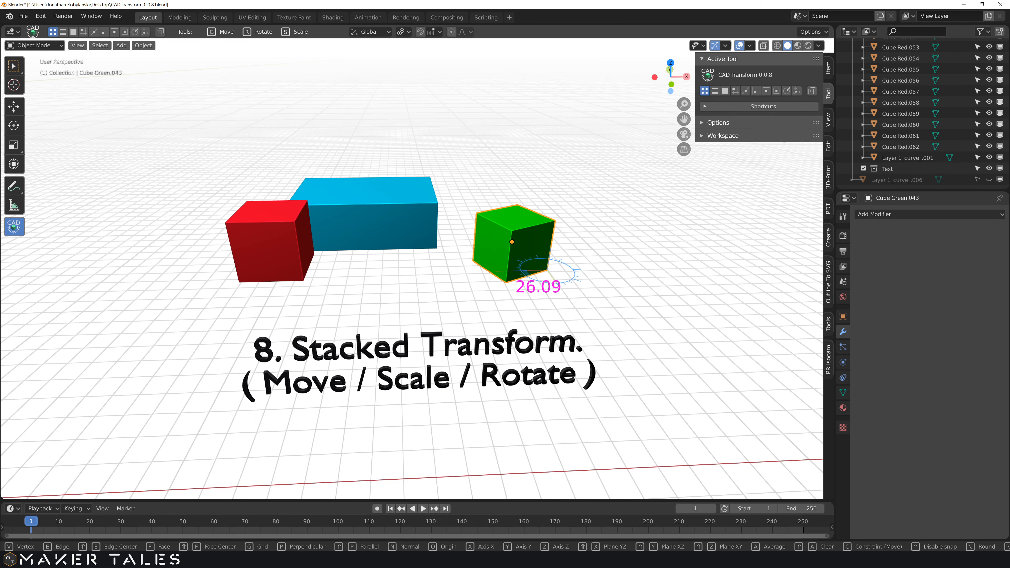
key("z")
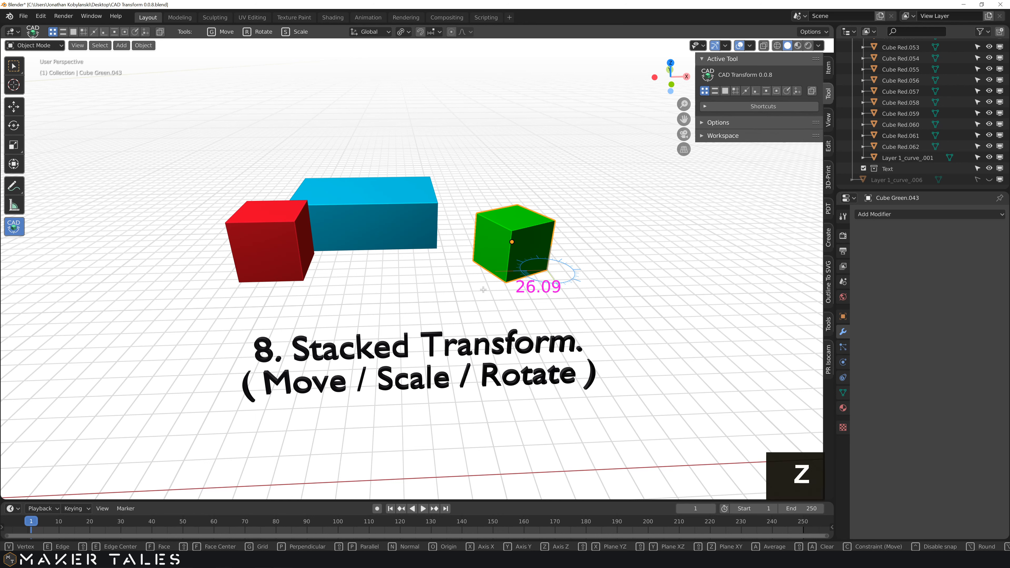
type("45")
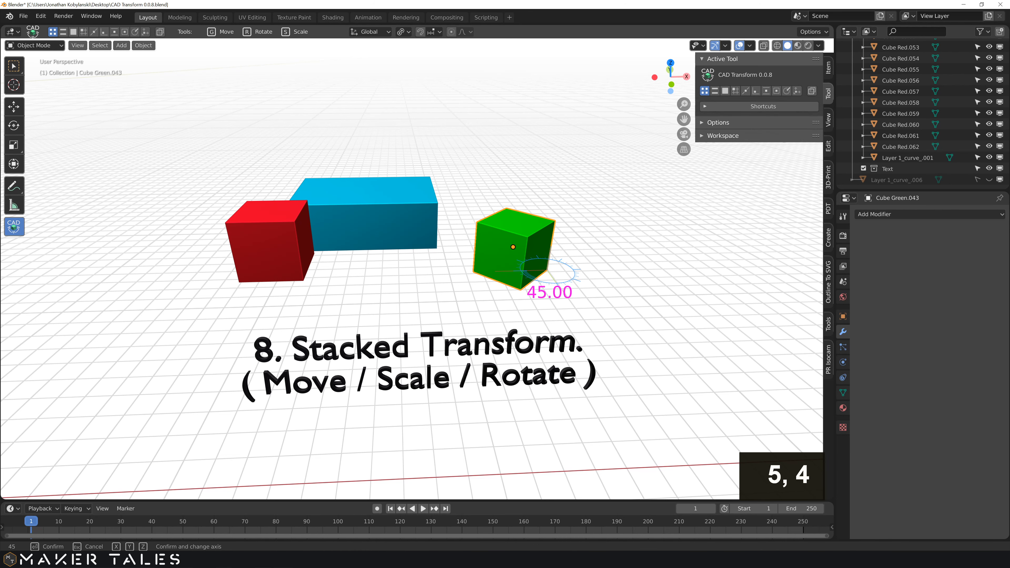
type("y")
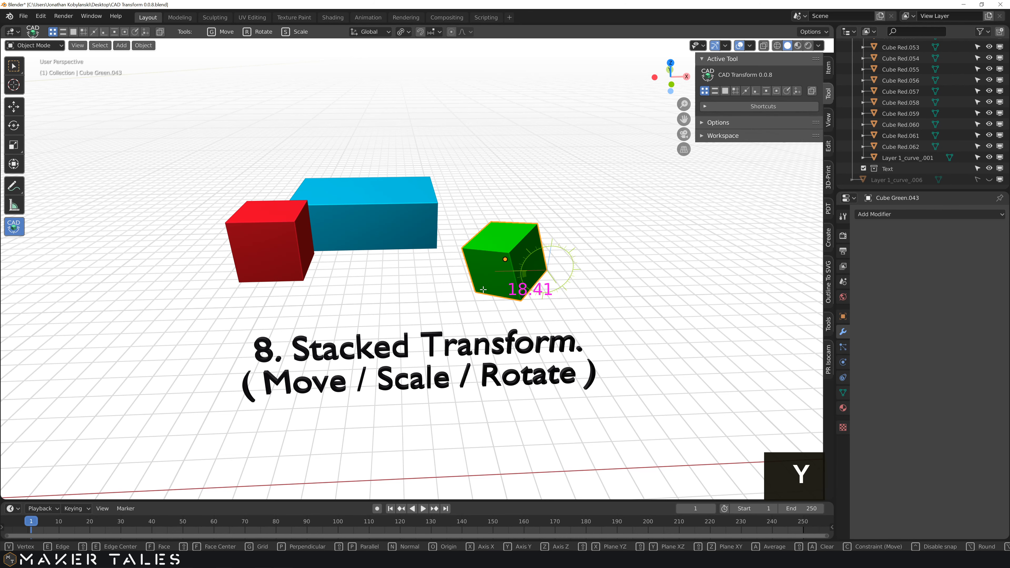
type("45")
key("Return")
Move the red cube of the Soft Constraints set, taking the move direction from the green cube's upper-left edge.
middle_click_drag(428, 303, 390, 303)
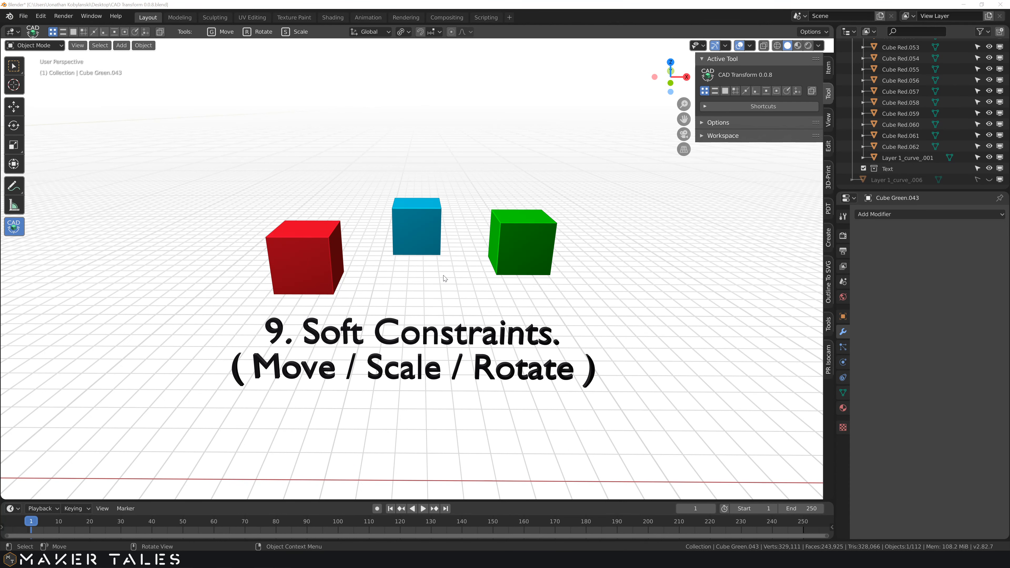
middle_click_drag(415, 302, 378, 312)
left_click(323, 222)
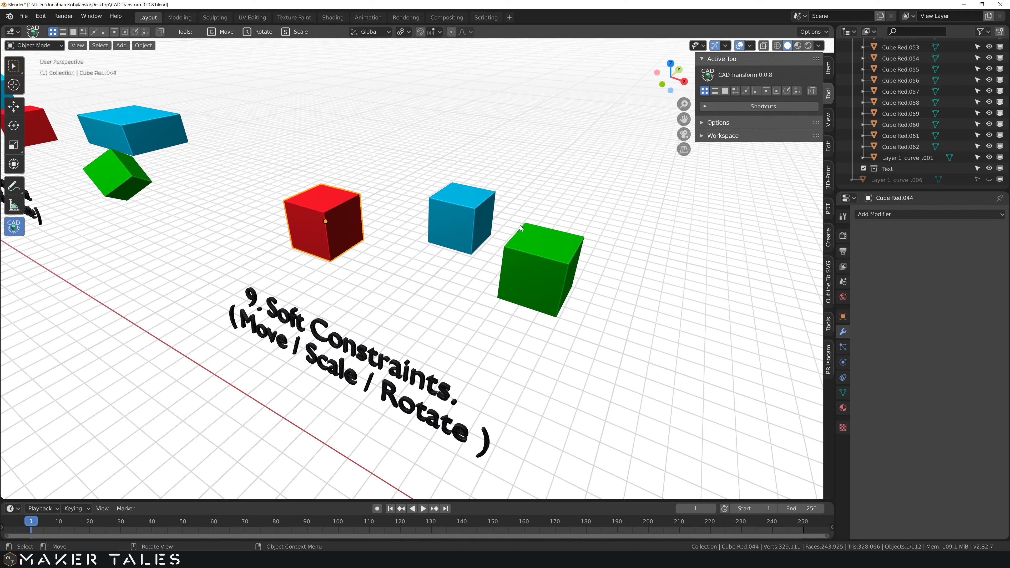
key("g")
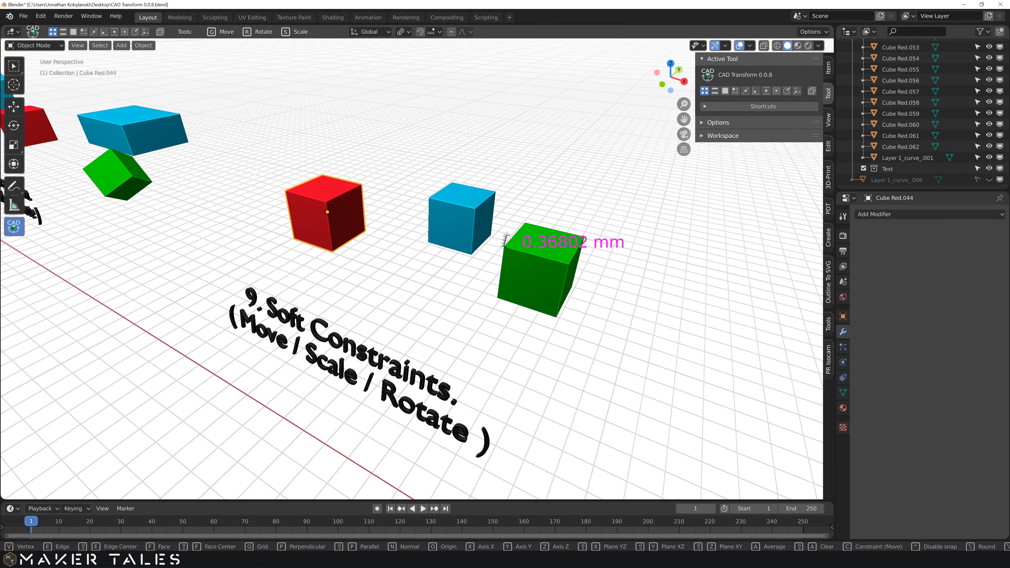
left_click(525, 222)
Scale the blue cube with a soft constraint, using the green cube's top front edge and the red cube's top edge as references.
left_click(442, 238)
middle_click_drag(442, 238, 489, 233)
key("s")
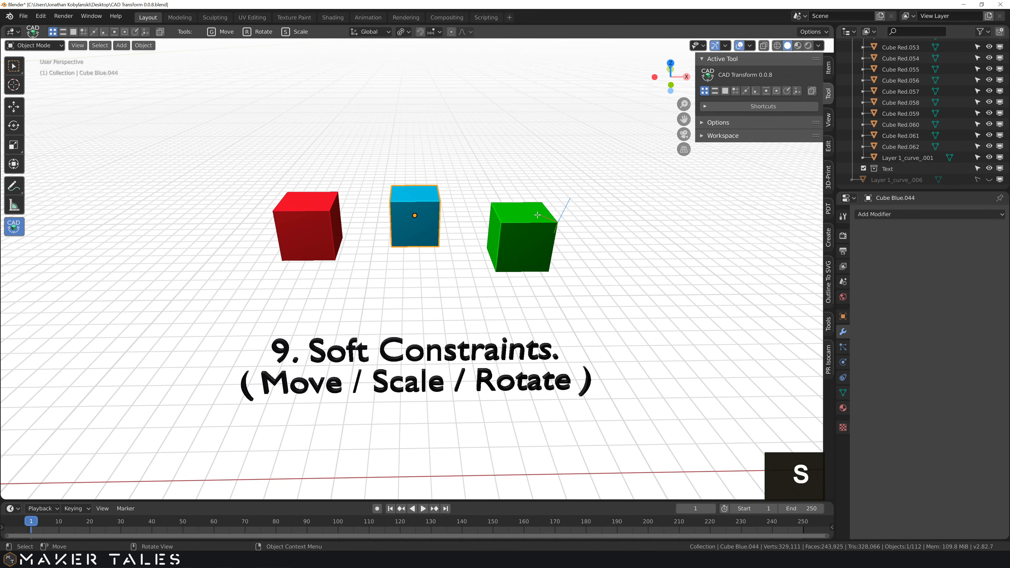
left_click(501, 222)
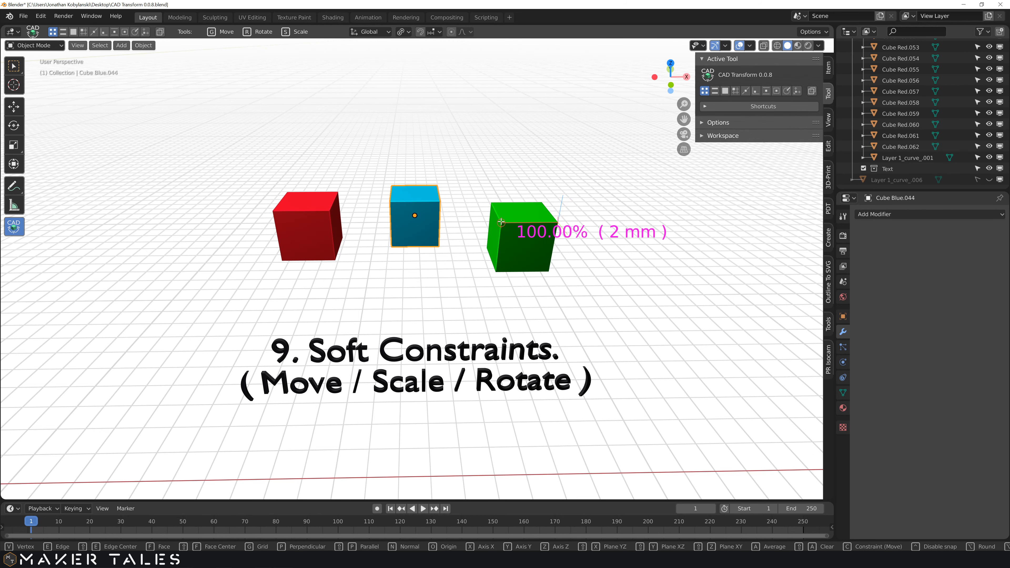
left_click(329, 211)
scroll(144, 240, "down", 2)
scroll(144, 239, "up", 1)
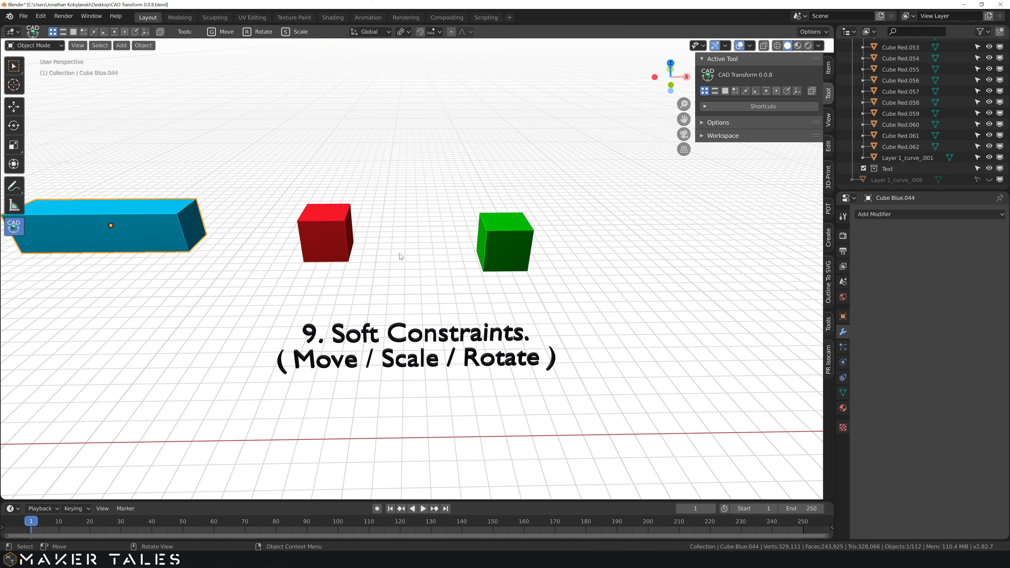
Rotate the green cube with a soft constraint, using the red cube's front-left corners as pivot and reference.
left_click(498, 255)
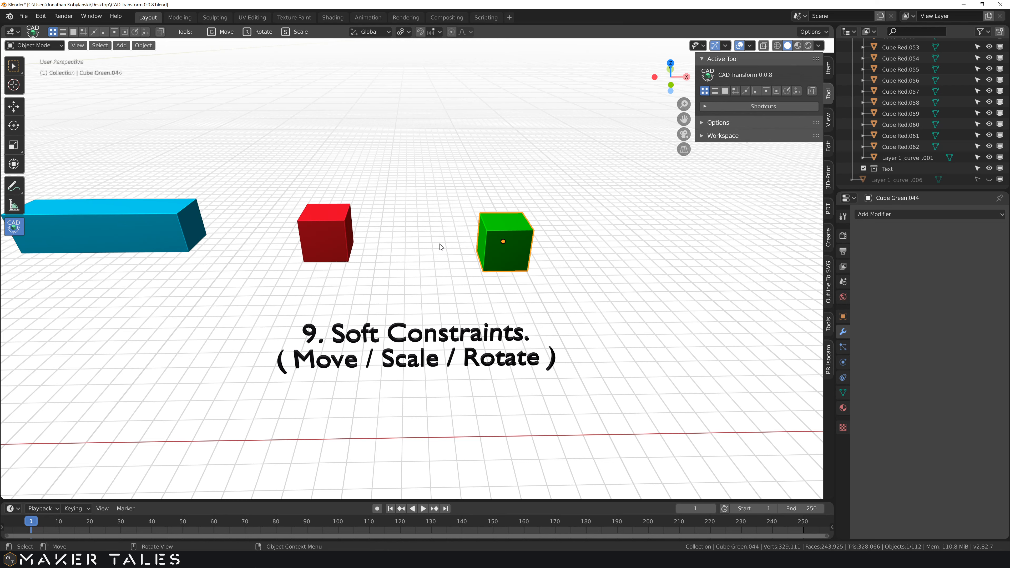
key("r")
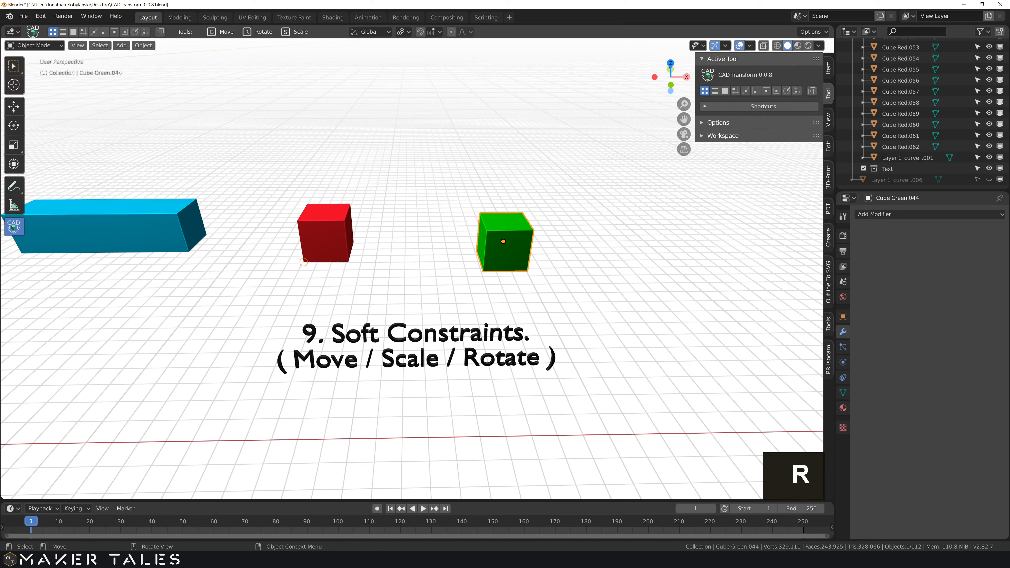
left_click(298, 221)
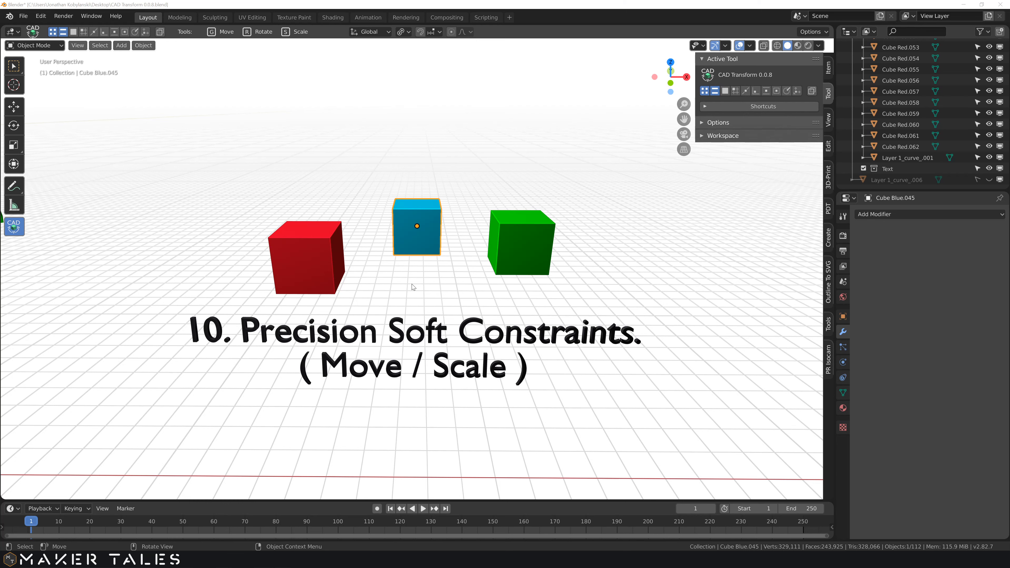
Move the red cube of the Precision Soft Constraints set by its lower front corner toward the blue cube's top edge, entering a value of .5.
key("ctrl+z")
middle_click_drag(408, 274, 327, 266)
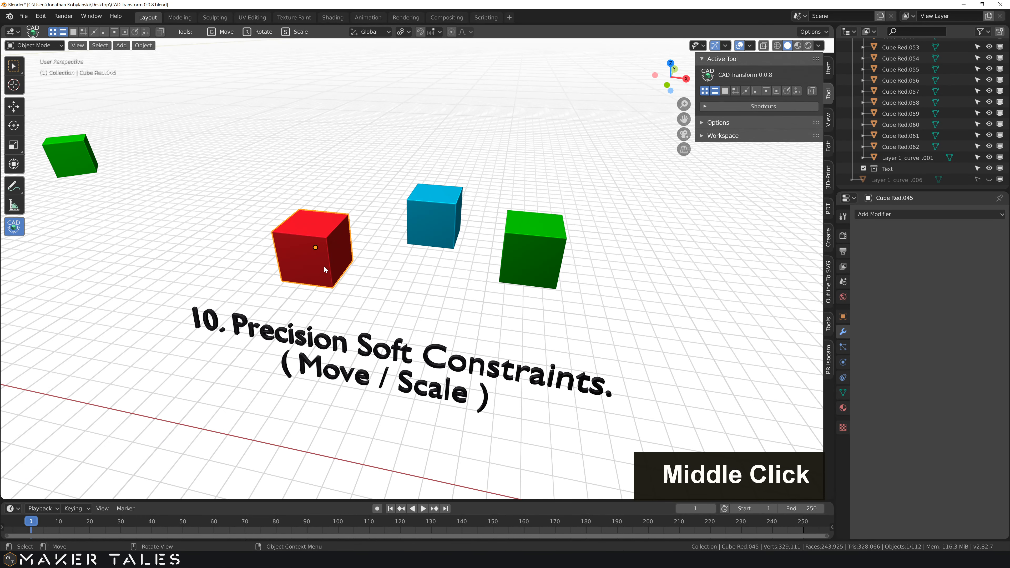
key("g")
left_click(332, 287)
scroll(412, 269, "up", 3)
middle_click_drag(454, 238, 388, 334, "shift")
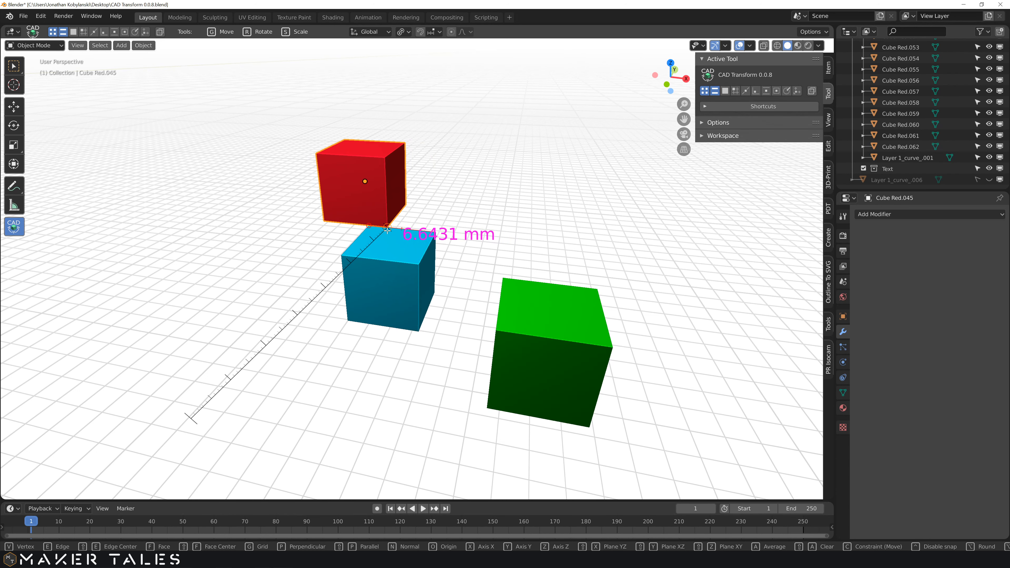
key("period")
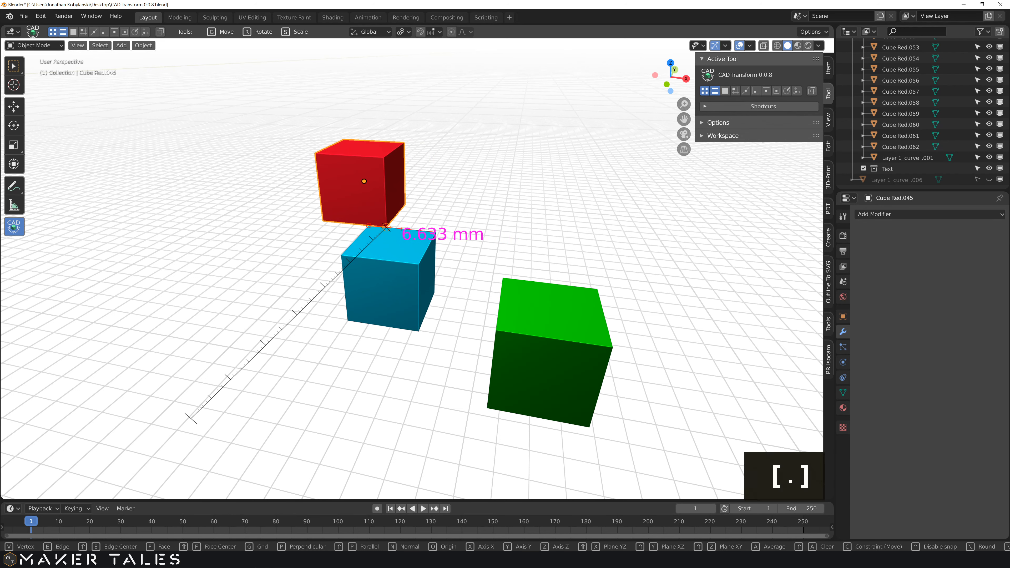
type("5")
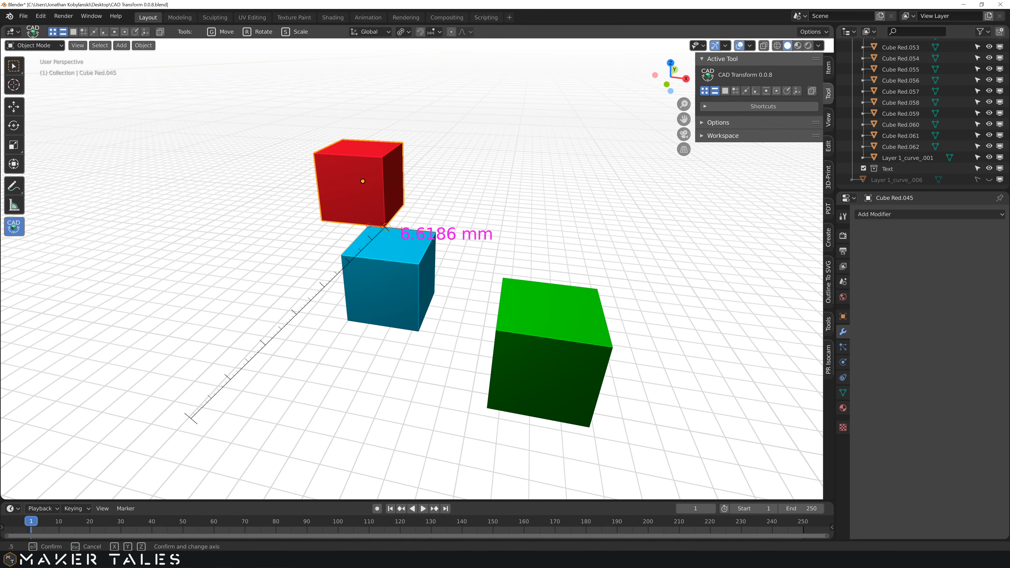
key("Return")
Scale the blue cube from its lower front-right corner, using the red cube's top front edge as a soft constraint.
middle_click_drag(355, 236, 357, 233)
scroll(364, 234, "down", 1)
left_click(354, 303)
key("s")
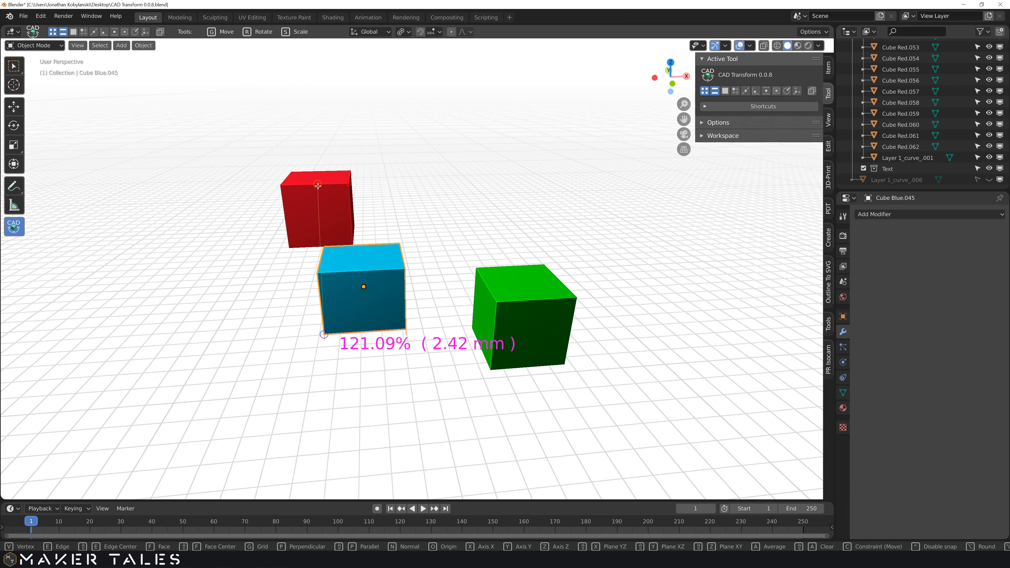
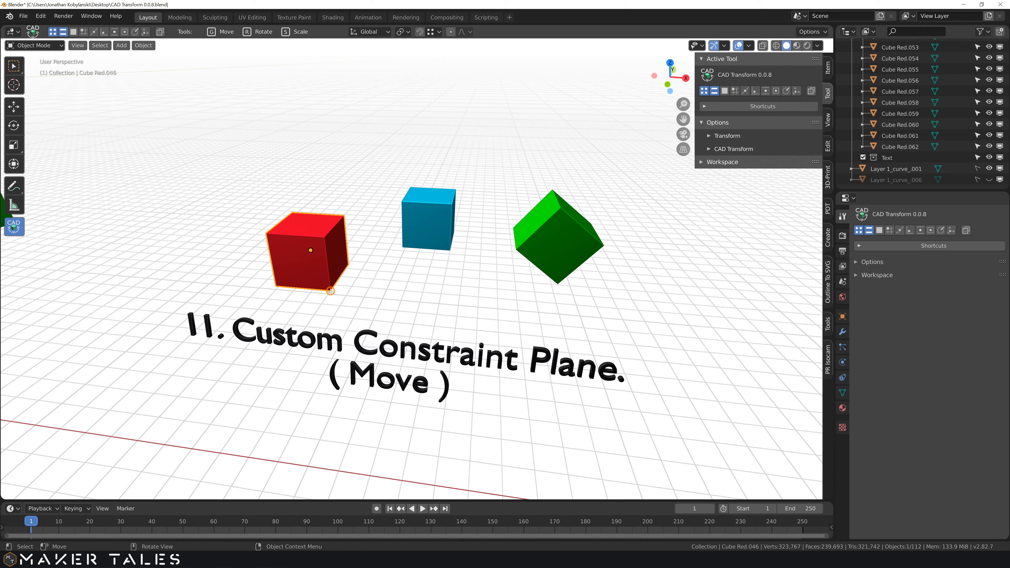
Start moving the red cube by its lower front corner and define a custom constraint plane from three corners of the green cube's upper-left face.
left_click_drag(330, 291, 330, 246)
middle_click_drag(330, 246, 350, 249)
key("c")
left_click(509, 239)
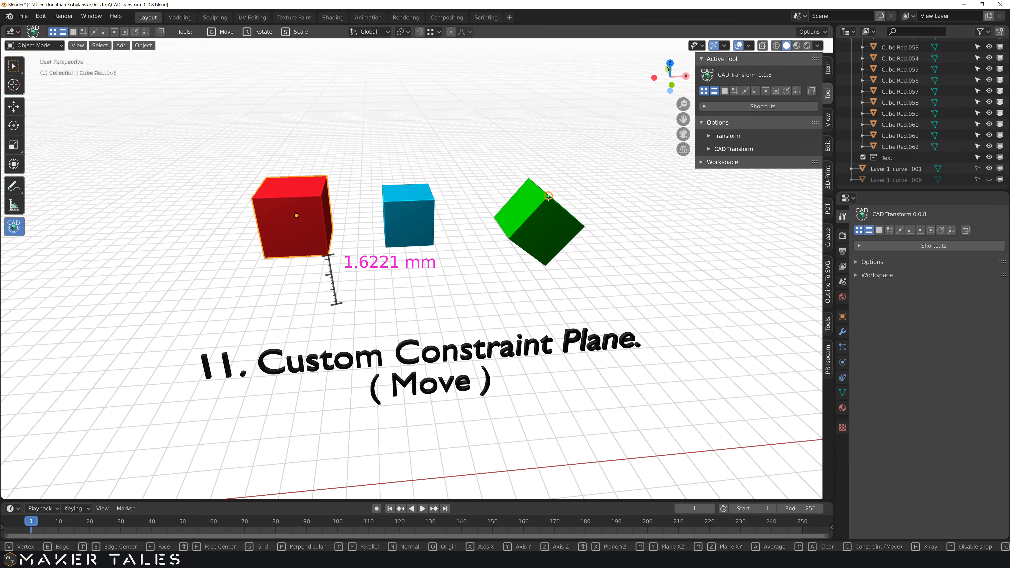
left_click(548, 196)
left_click(494, 217)
Move the red cube along the custom plane's Y axis and undo that move.
middle_click_drag(569, 147, 469, 239)
key("g")
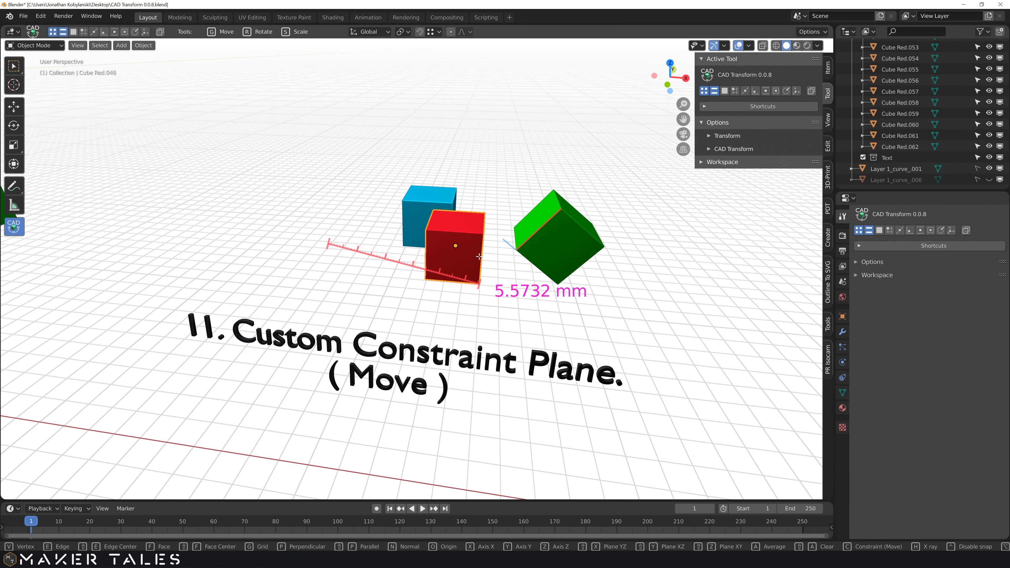
key("y")
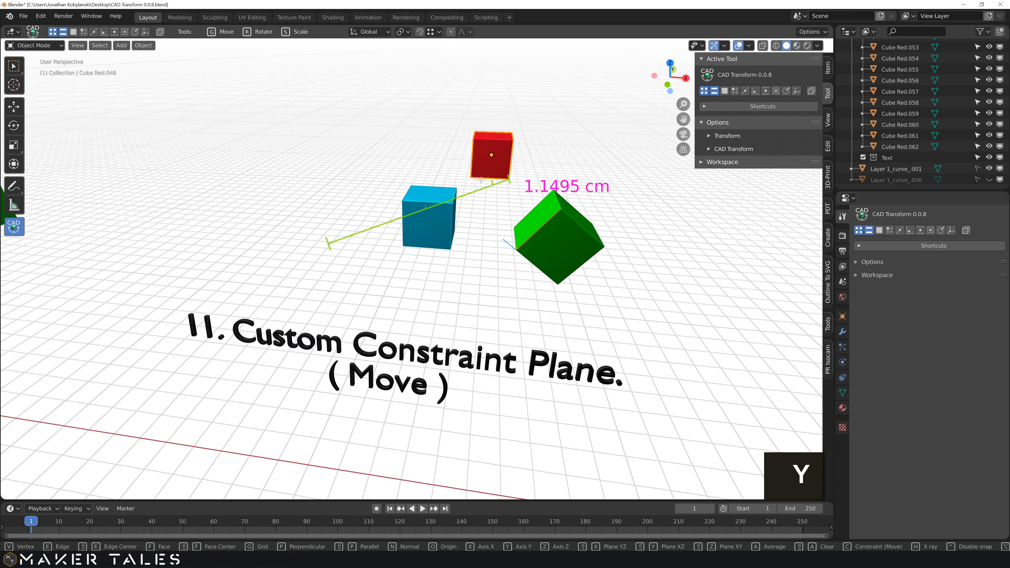
left_click(481, 209)
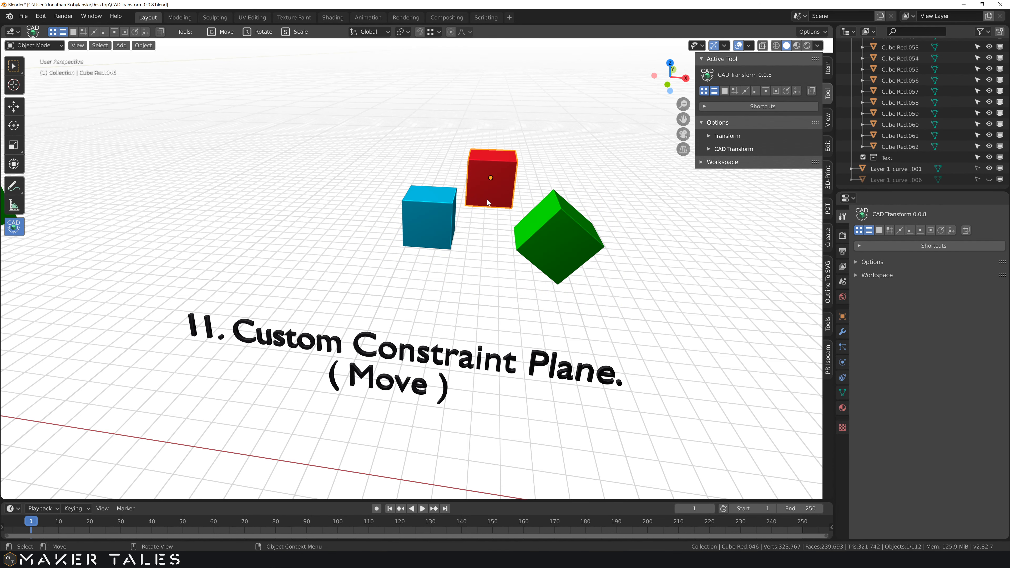
key("ctrl+z")
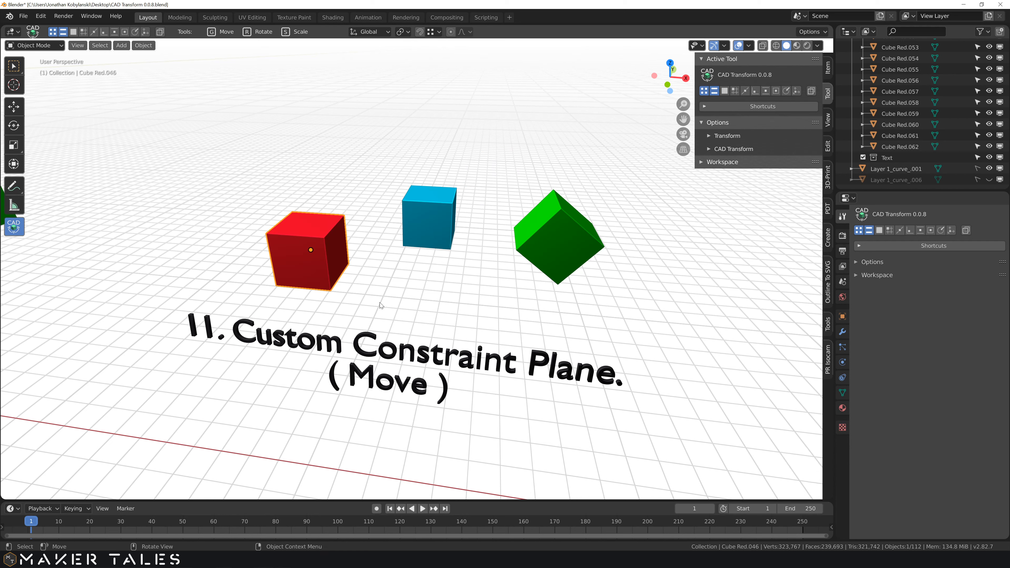
Move the red cube using a custom constraint plane set from the green cube's upper-left face, restricting the movement to the plane's XY directions.
key("g")
key("c")
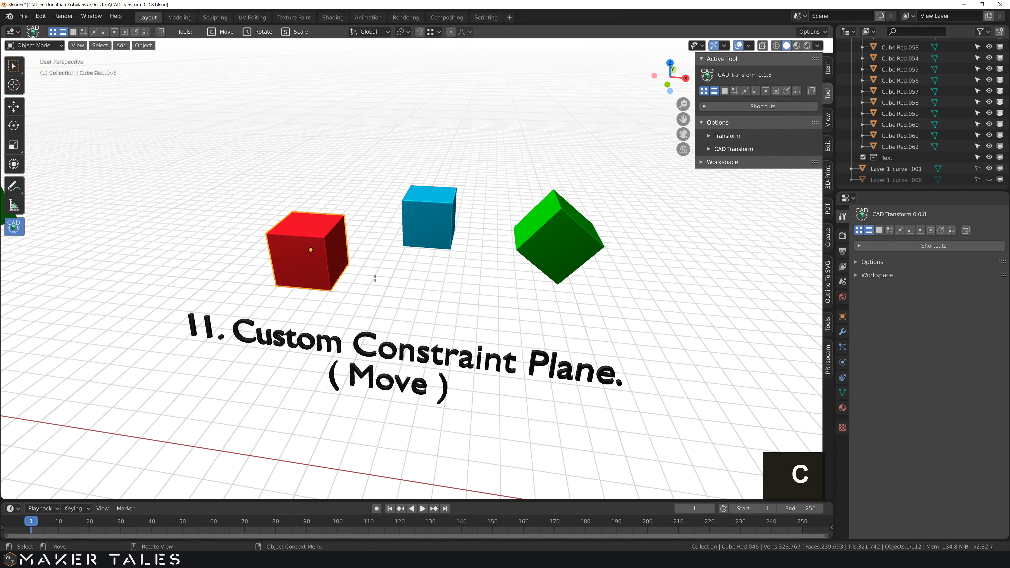
middle_click_drag(330, 216, 349, 216)
key("g")
key("c")
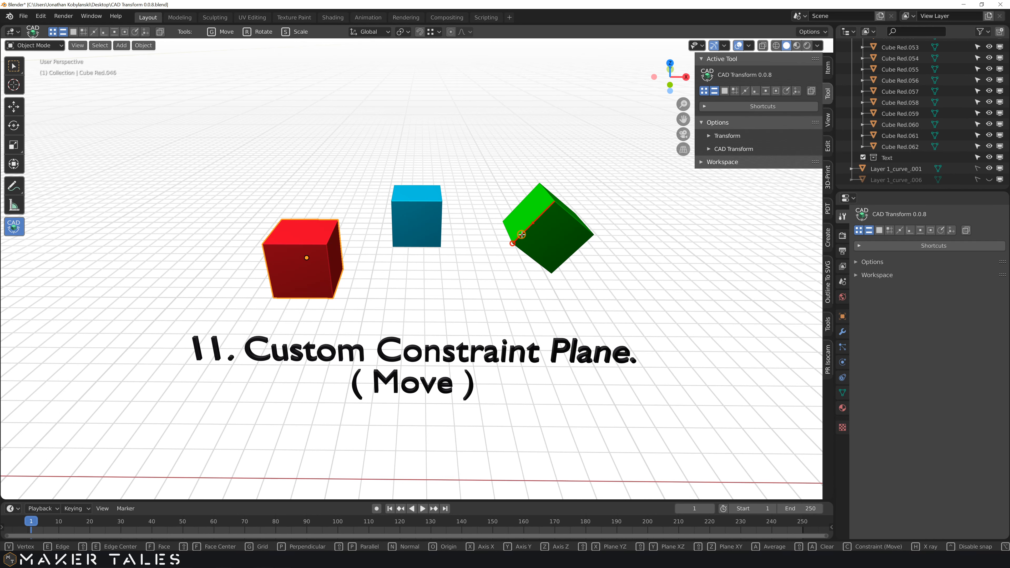
left_click(522, 234)
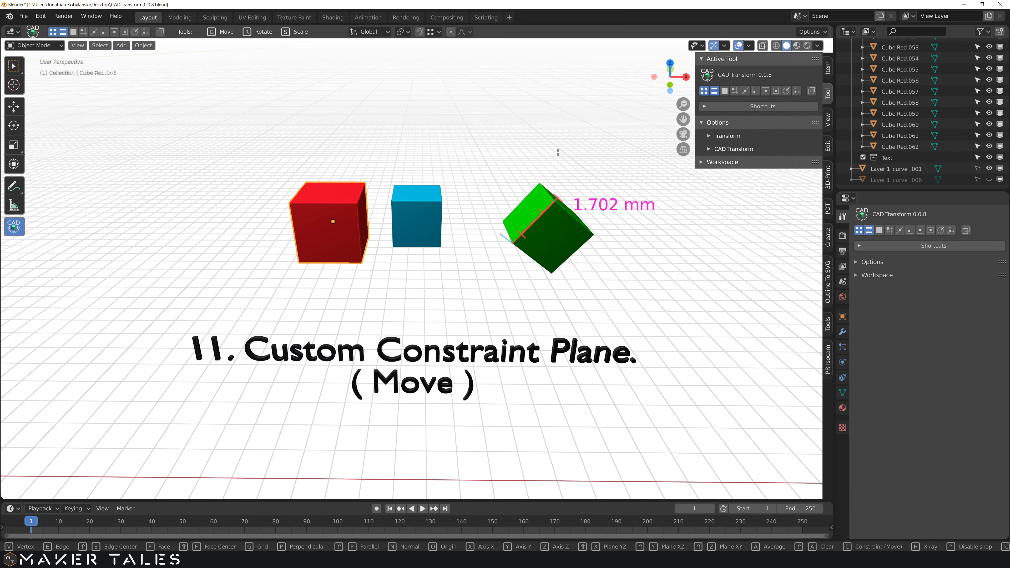
key("shift+z")
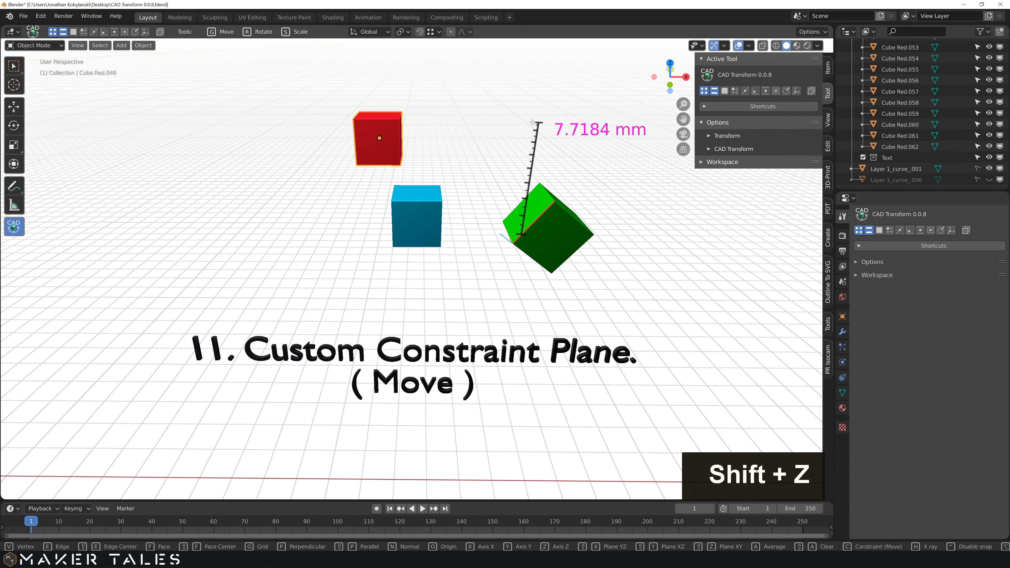
middle_click_drag(489, 163, 500, 163)
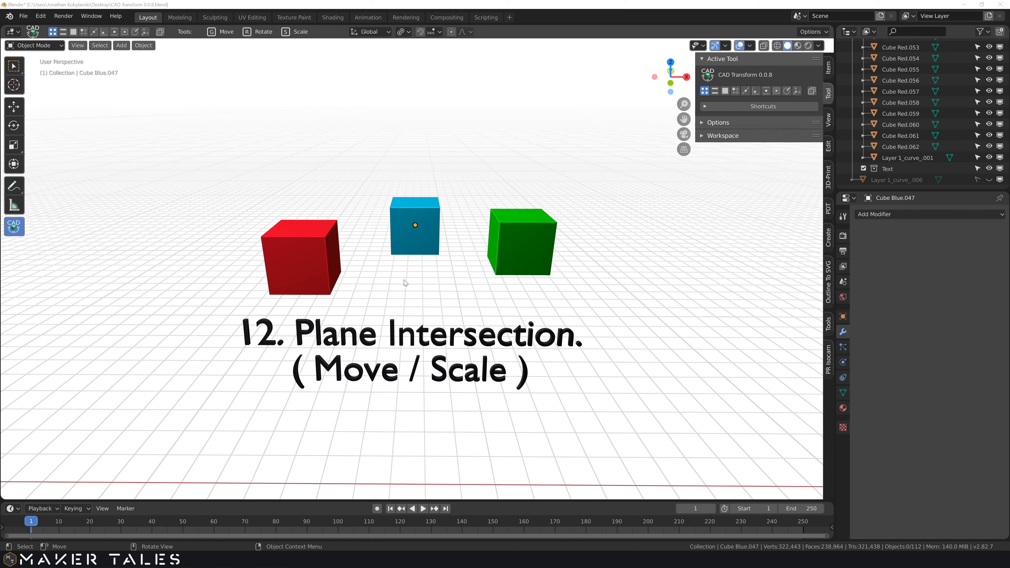
Rotate the green cube of the Plane Intersection set about its lower front corner so its side faces sit at an angle.
middle_click_drag(414, 281, 437, 286)
left_click(511, 239)
key("r")
left_click(492, 267)
left_click(475, 244)
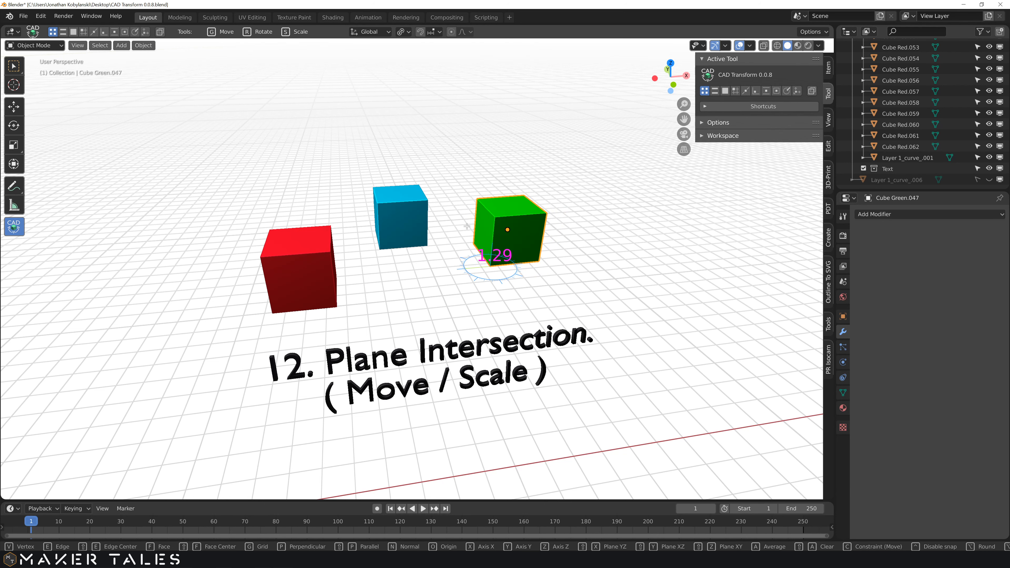
left_click(481, 226)
Try to move the red cube along the Y axis to the plane of the green cube's front-left face, using face snapping.
middle_click_drag(480, 225, 422, 257)
left_click(314, 239)
key("g")
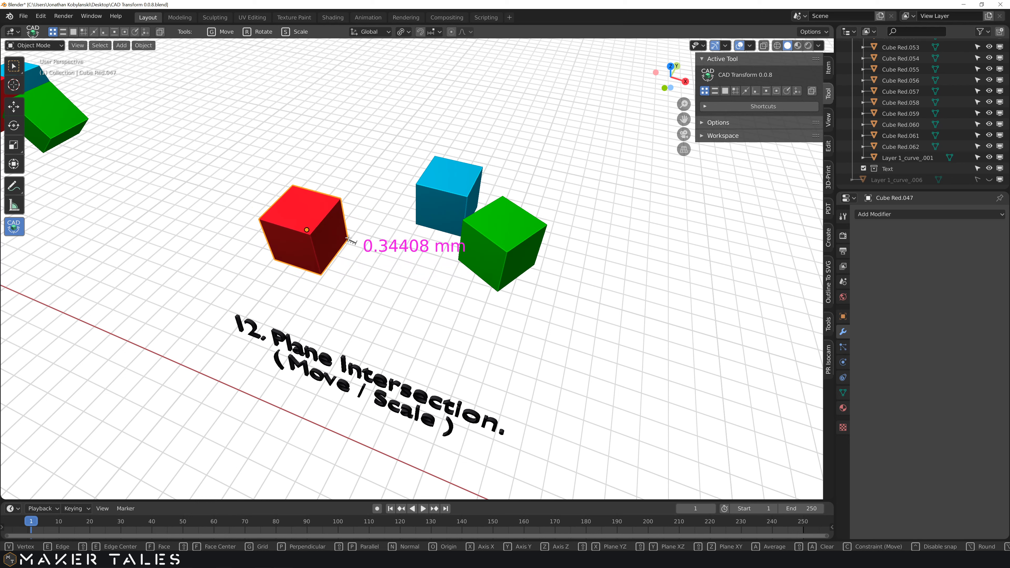
key("y")
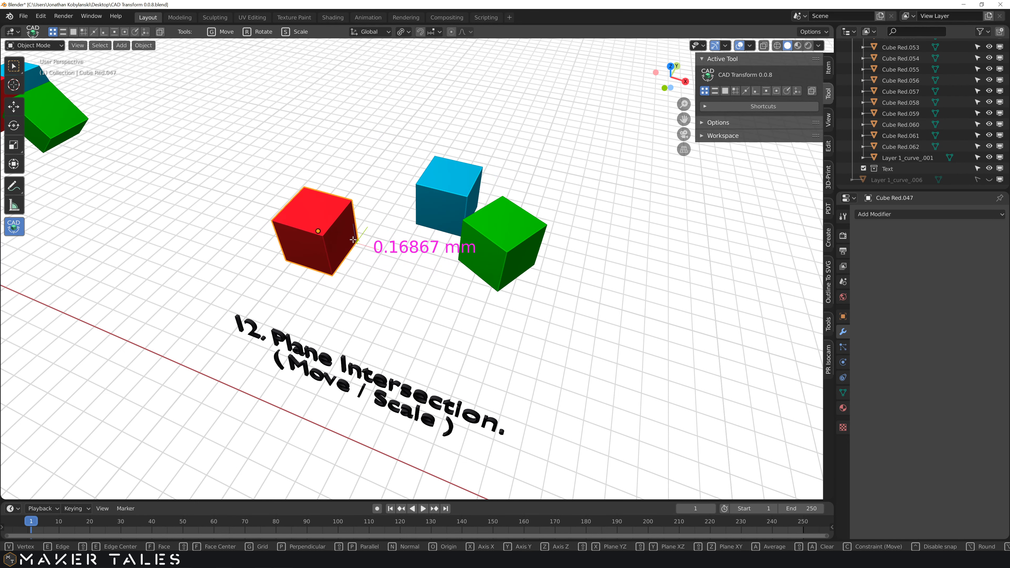
middle_click_drag(351, 241, 372, 225)
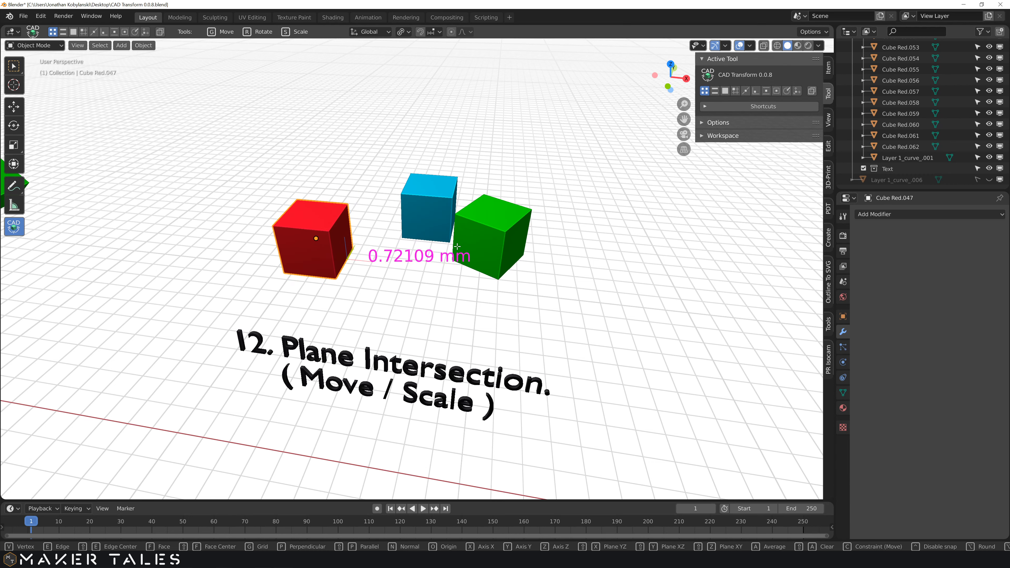
key("f")
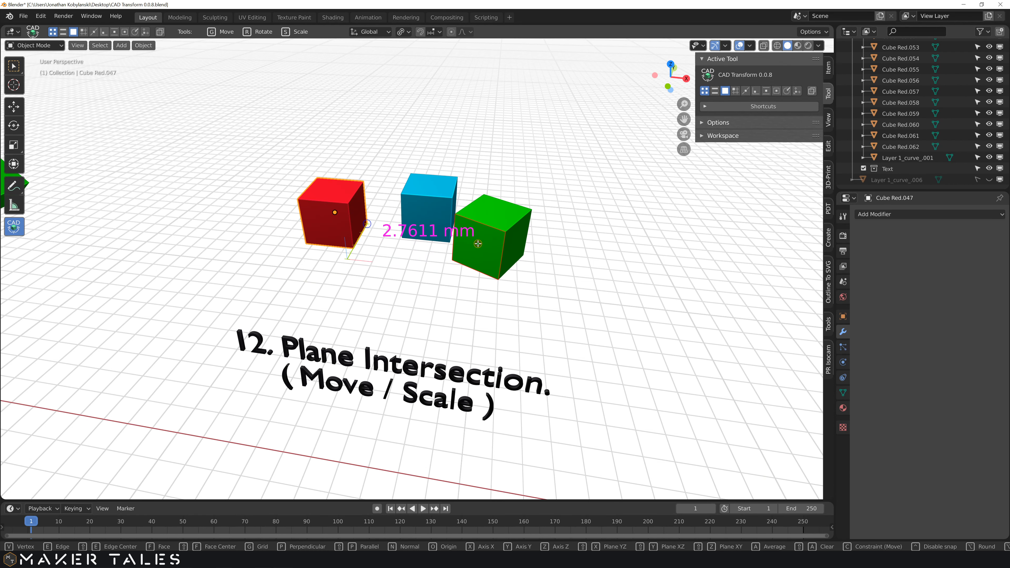
key("Escape")
Define a custom constraint across the red cube's top-face diagonal and move the cube along its X axis to the green cube's front-left face plane.
middle_click_drag(478, 243, 478, 251)
key("g")
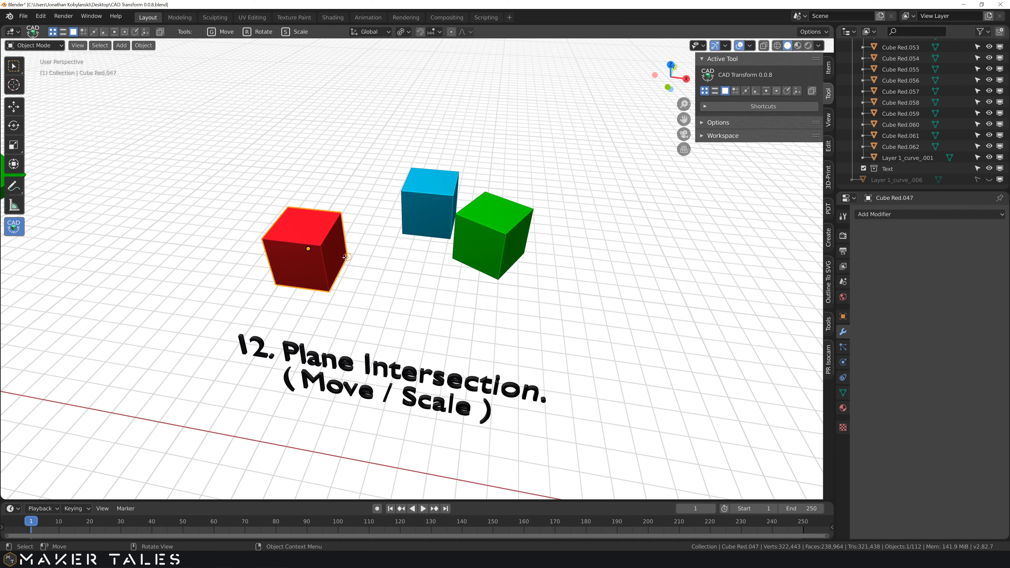
key("c")
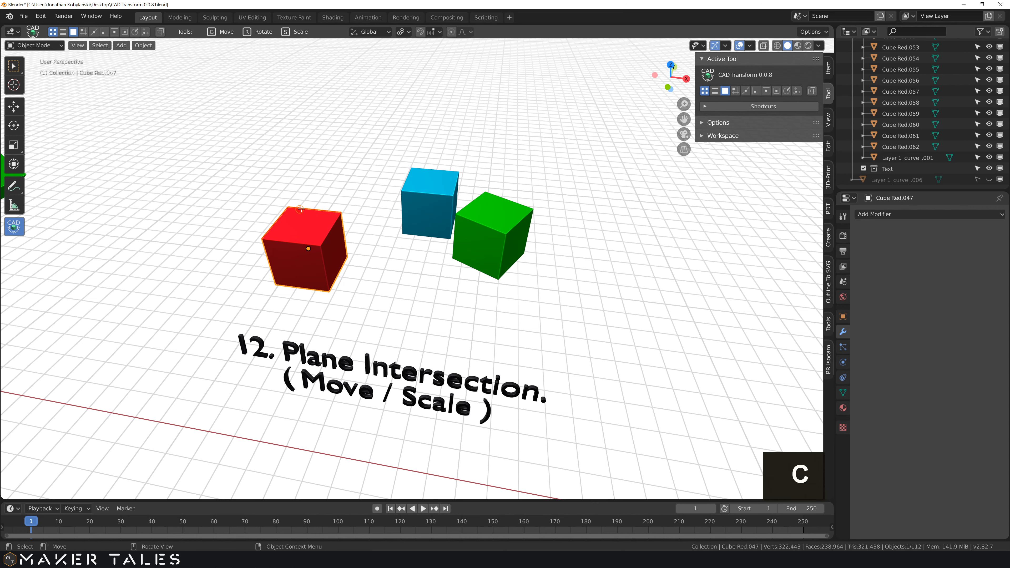
left_click(263, 239)
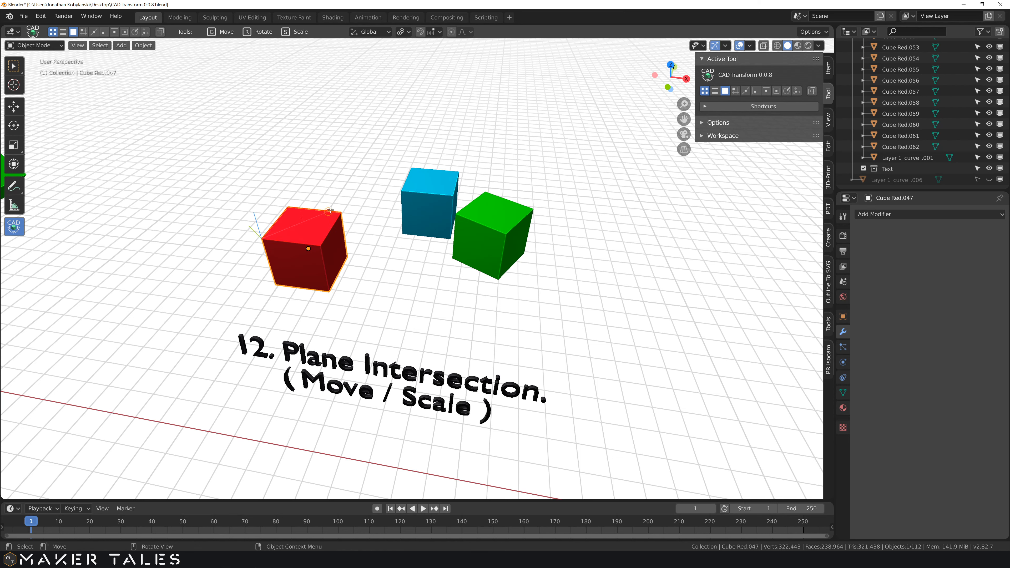
middle_click_drag(341, 212, 333, 217)
key("g")
key("x")
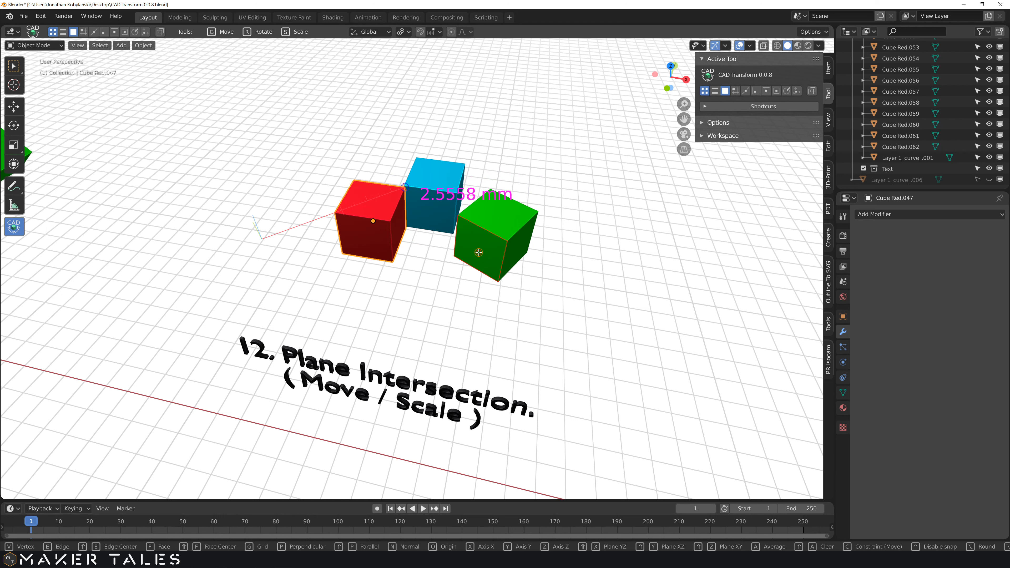
Move the red cube along the Y axis to the plane of the green cube's front-left face, and undo the red cube's moves.
middle_click_drag(412, 269, 449, 269)
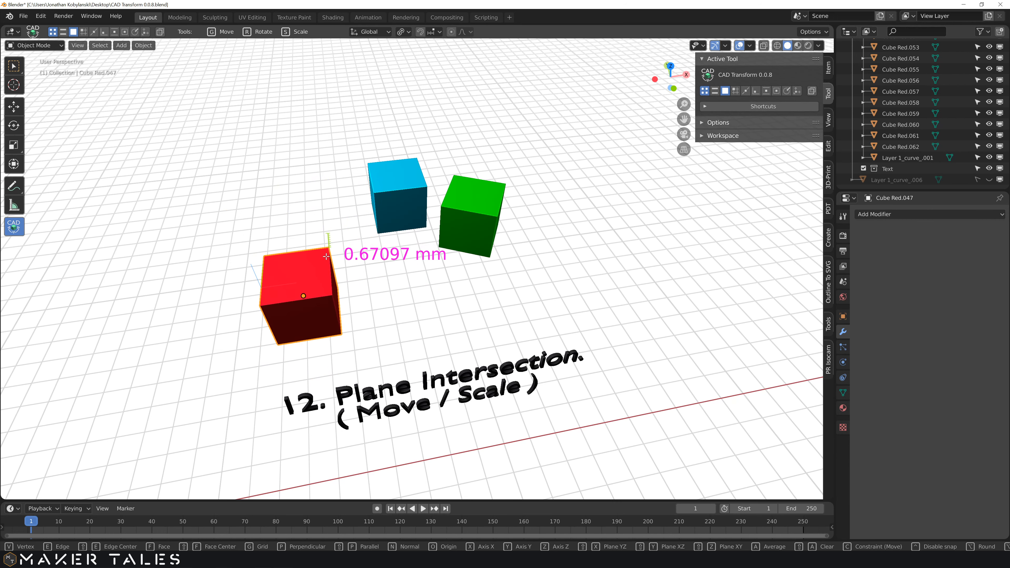
middle_click_drag(326, 239, 325, 231)
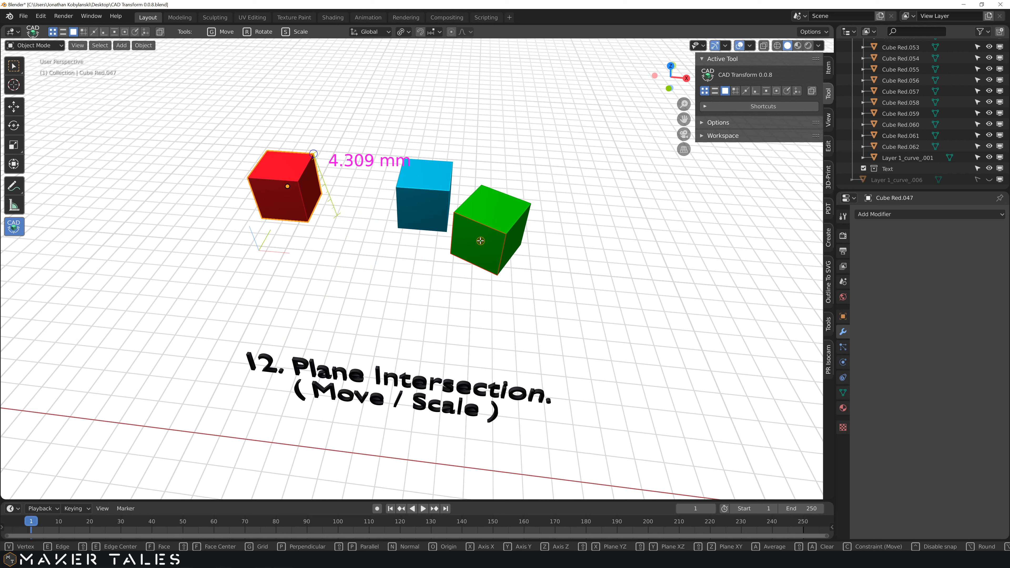
left_click(394, 264)
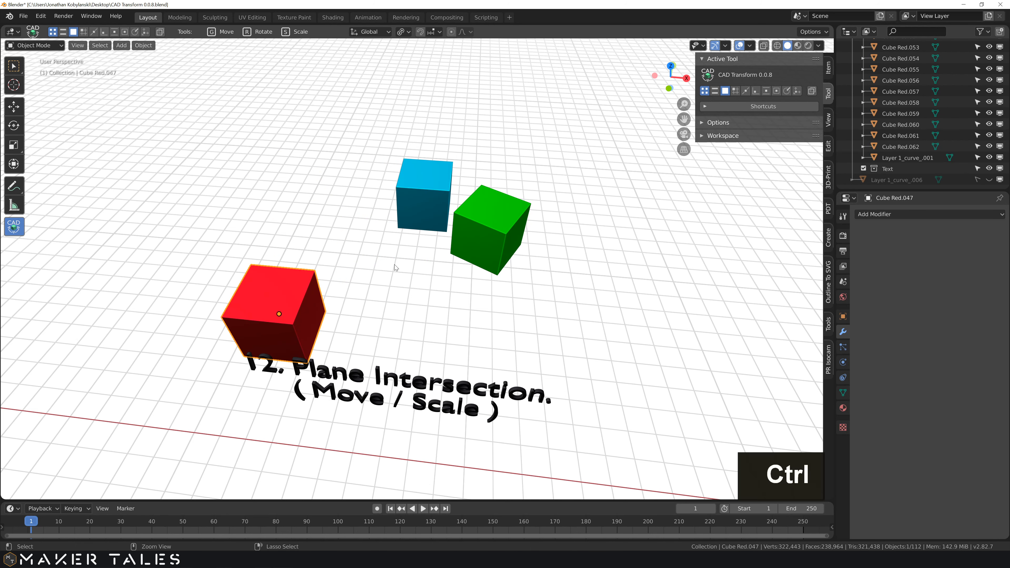
key("ctrl+z")
key("ctrl+z")
Scale the blue cube from a lower corner until it meets the plane of the green cube's front-left face.
left_click(420, 211)
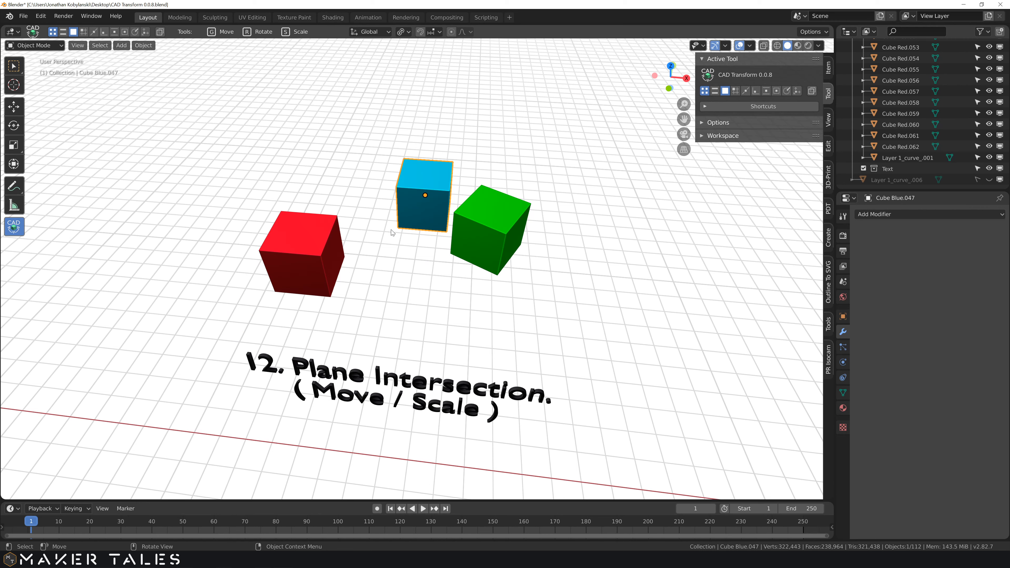
key("s")
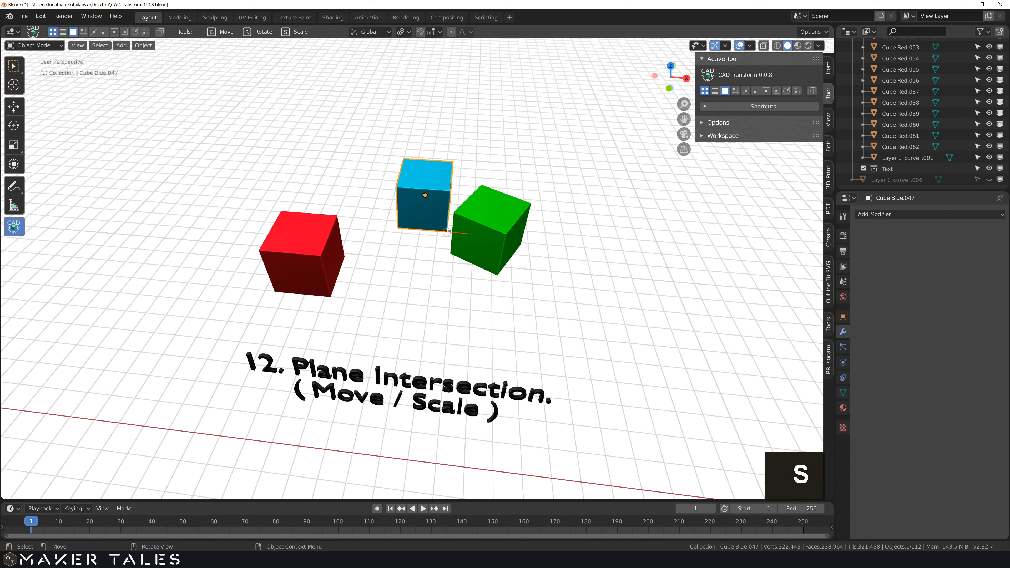
middle_click_drag(358, 220, 321, 234)
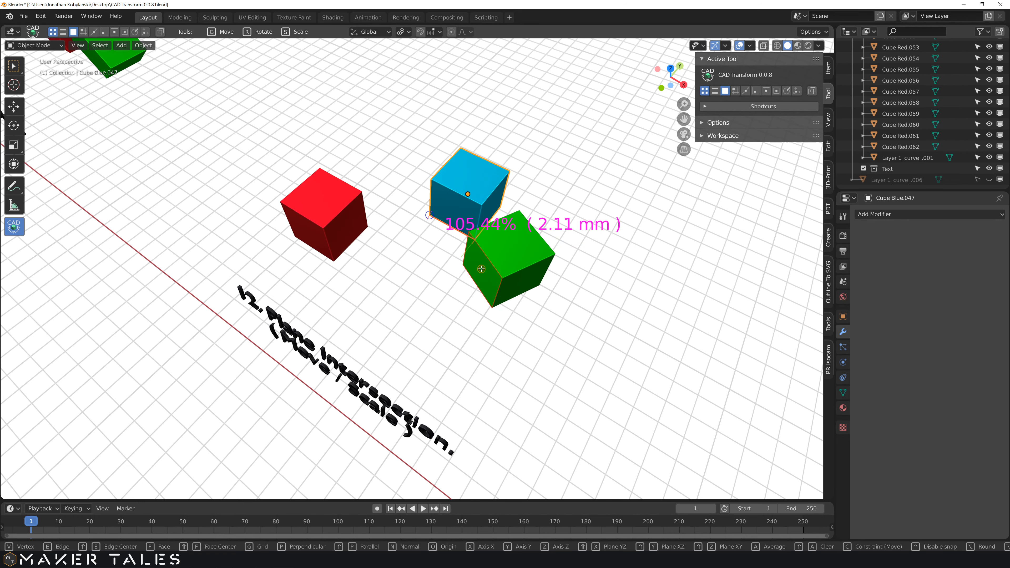
middle_click_drag(476, 272, 490, 246)
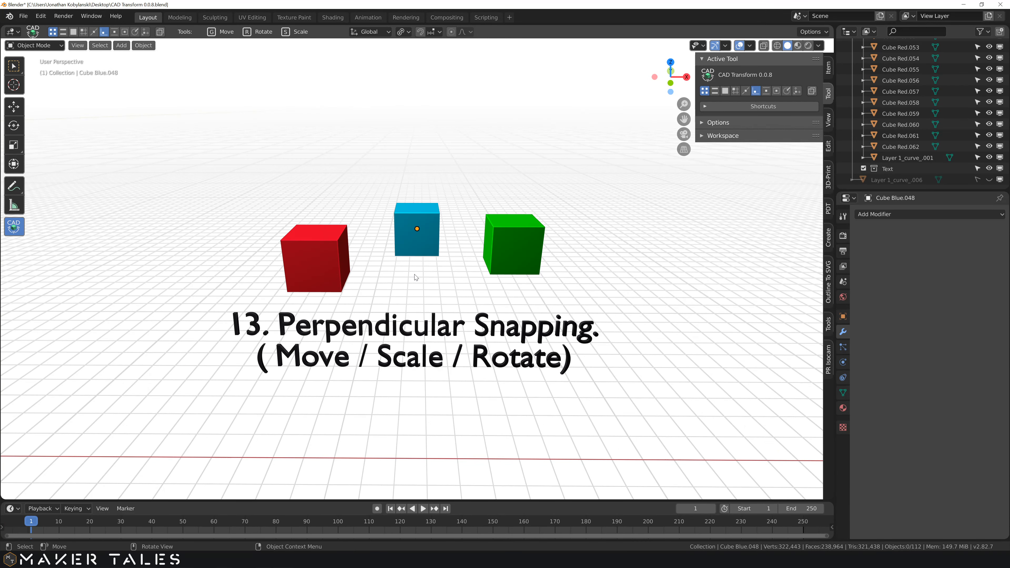
Rotate the green cube of the Perpendicular Snapping set around the Z axis from its lower front corner.
middle_click_drag(416, 276, 432, 294)
left_click(488, 261)
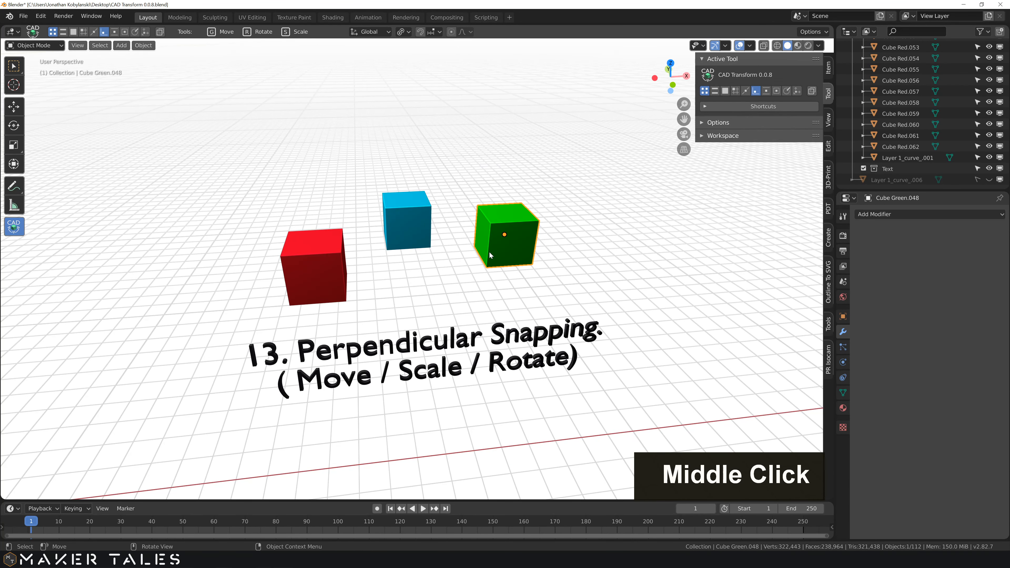
key("r")
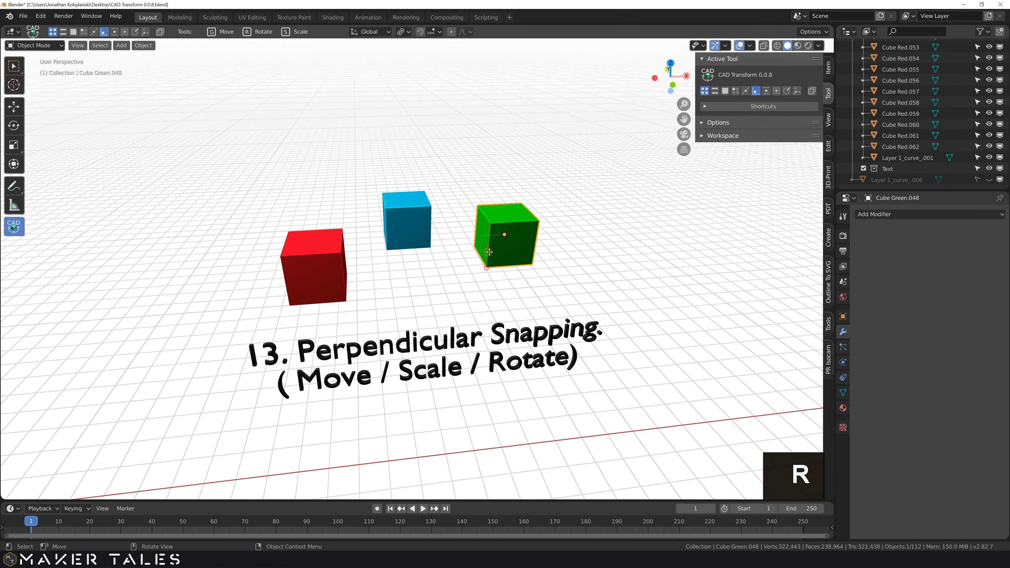
key("z")
left_click(476, 278)
middle_click_drag(476, 278, 456, 283)
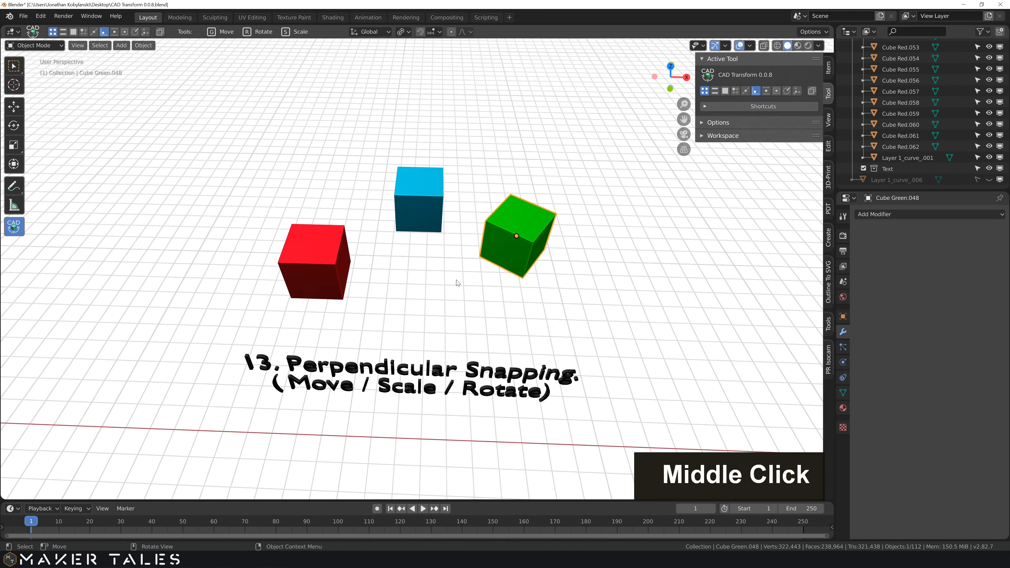